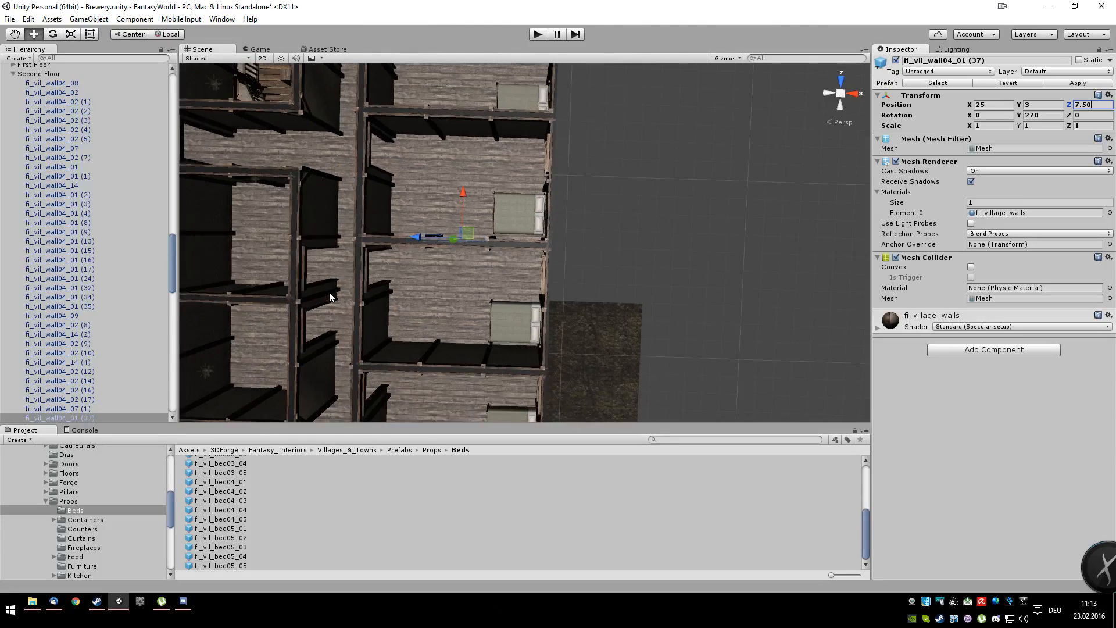
Examine the second floor's bedrooms, beds and partition walls from above and at an angle.
{"action": "scroll", "coordinate": [329, 297], "scroll_direction": "up", "scroll_amount": 10}
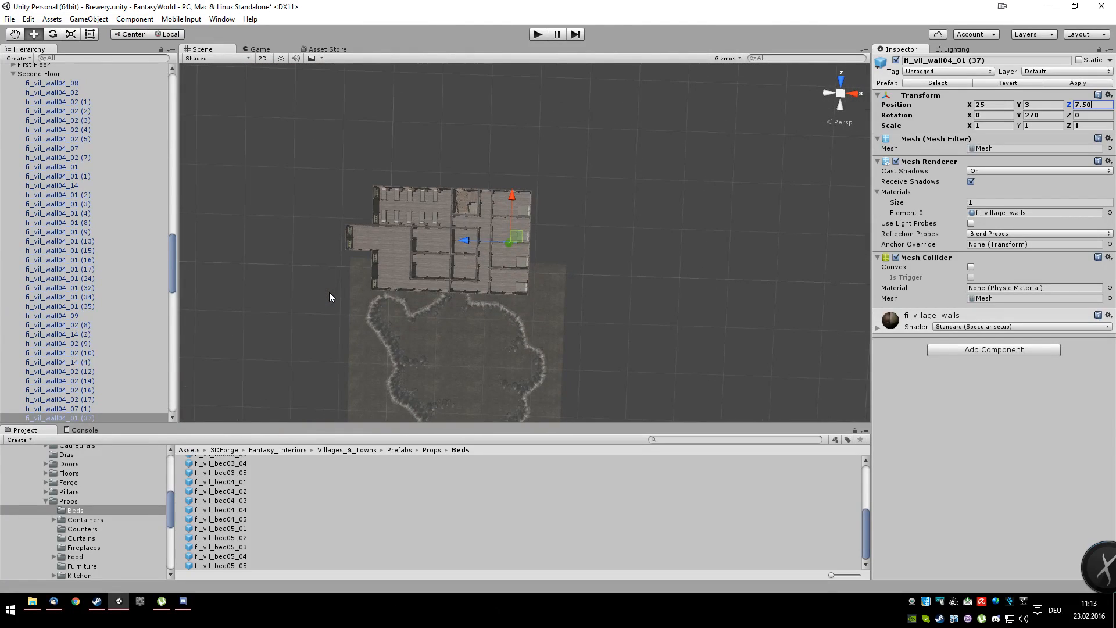
{"action": "scroll", "coordinate": [329, 297], "scroll_direction": "up", "scroll_amount": 3}
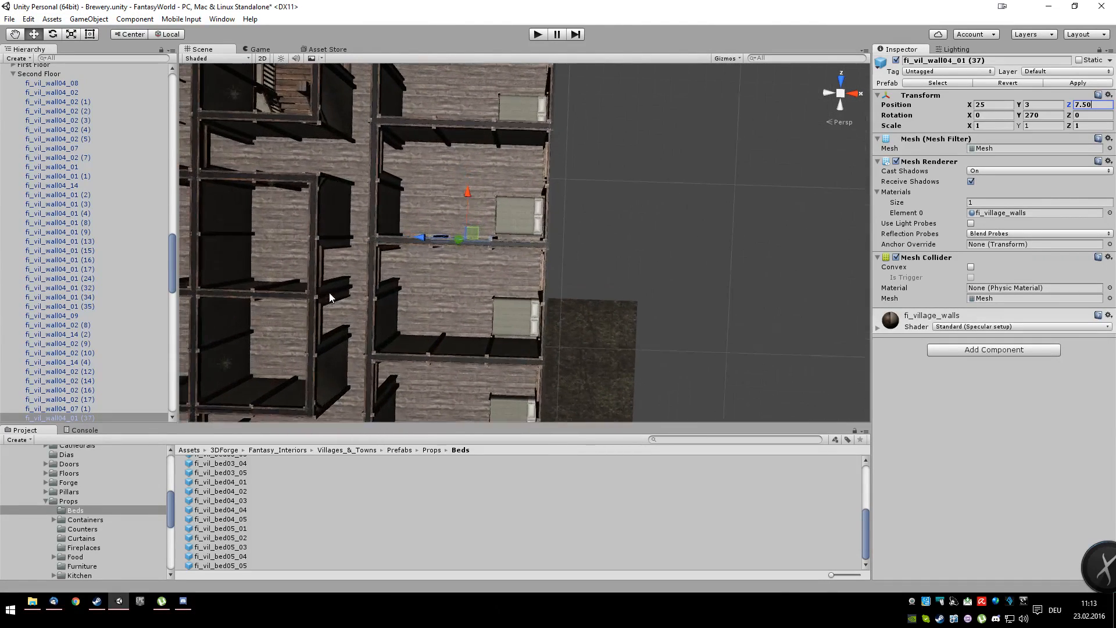
{"action": "scroll", "coordinate": [330, 297], "scroll_direction": "up", "scroll_amount": 8}
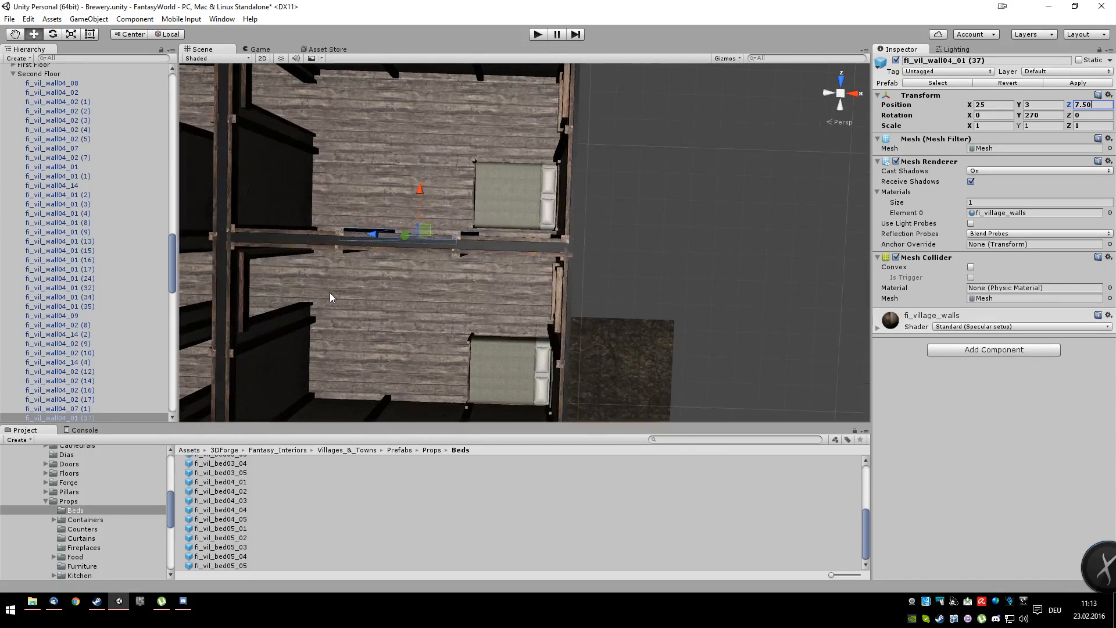
{"action": "scroll", "coordinate": [331, 297], "scroll_direction": "up", "scroll_amount": 2}
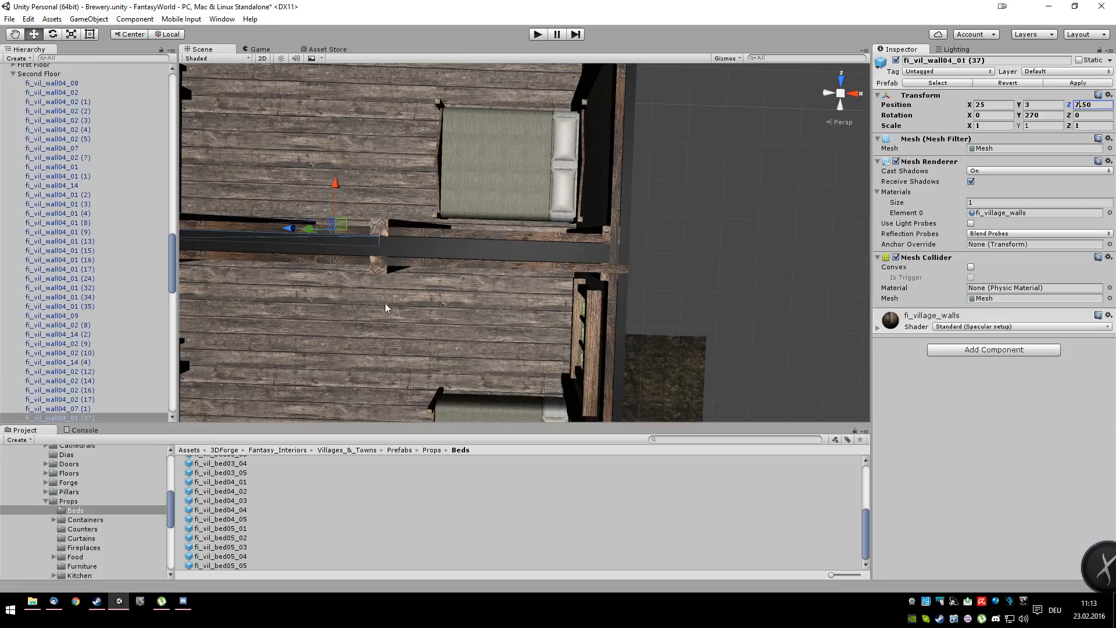
{"action": "left_click_drag", "start_coordinate": [639, 282], "coordinate": [1111, 145], "text": "alt"}
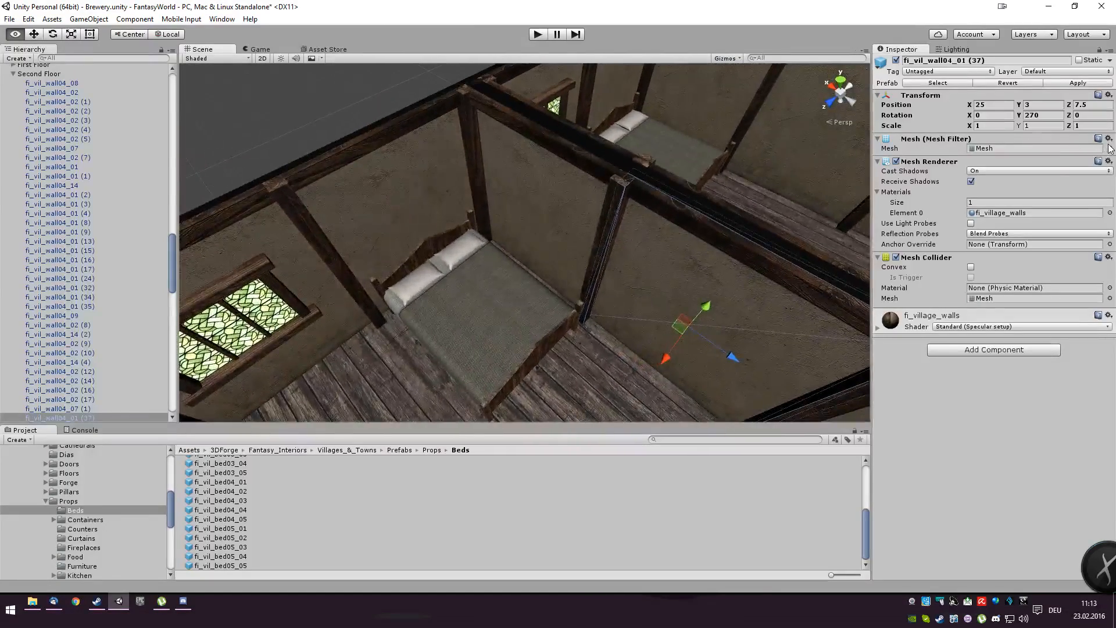
{"action": "scroll", "coordinate": [599, 347], "scroll_direction": "down", "scroll_amount": 9}
{"action": "scroll", "coordinate": [597, 353], "scroll_direction": "down", "scroll_amount": 8}
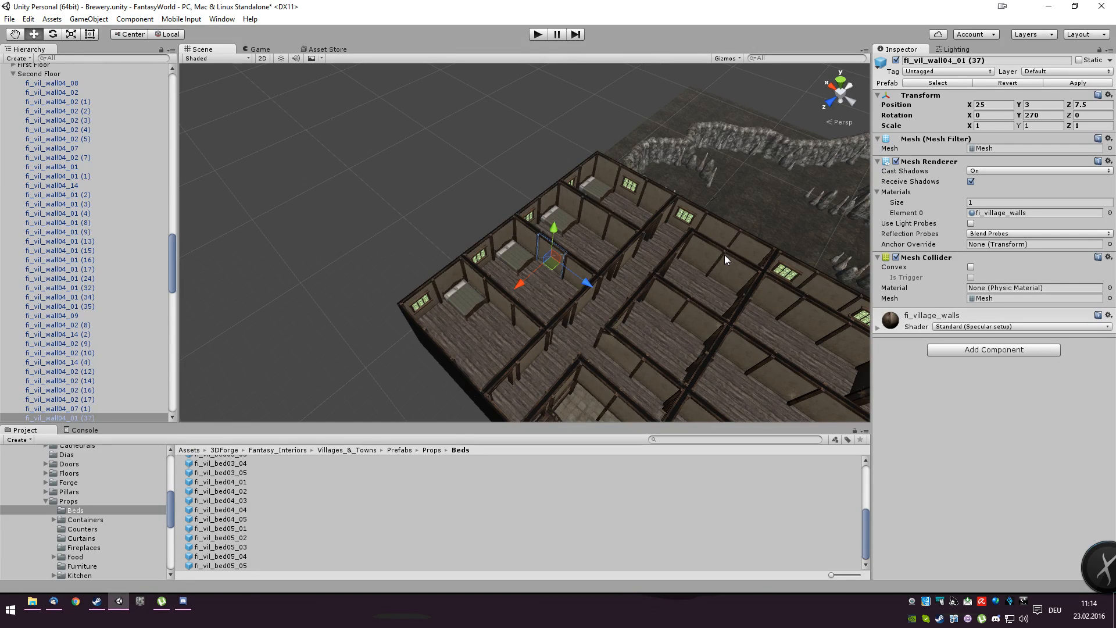
{"action": "scroll", "coordinate": [720, 287], "scroll_direction": "down", "scroll_amount": 10}
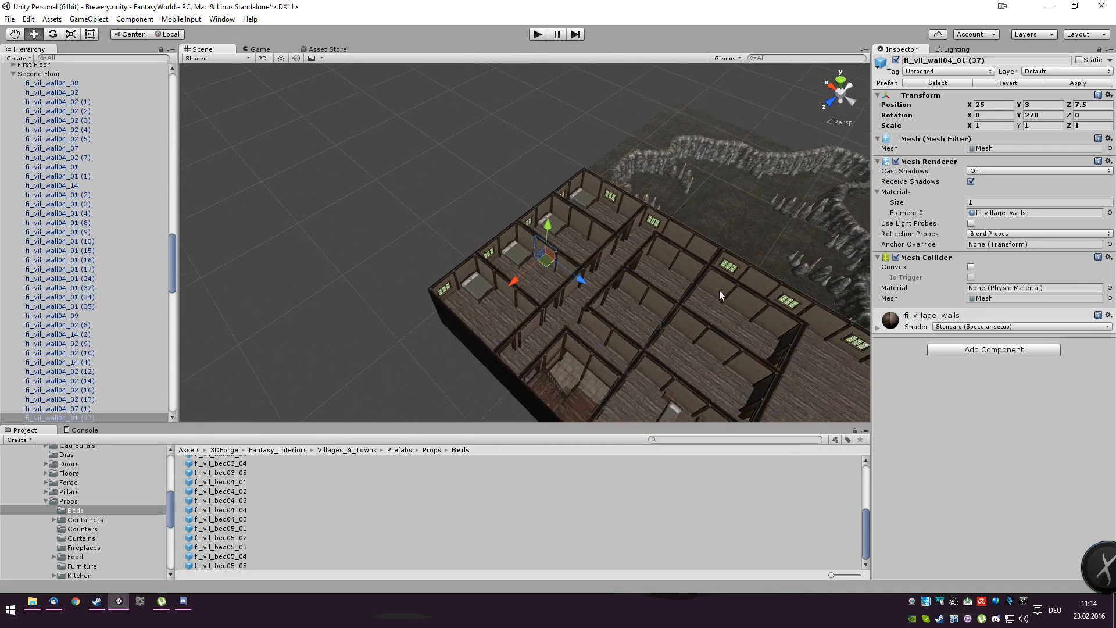
{"action": "scroll", "coordinate": [681, 320], "scroll_direction": "up", "scroll_amount": 10}
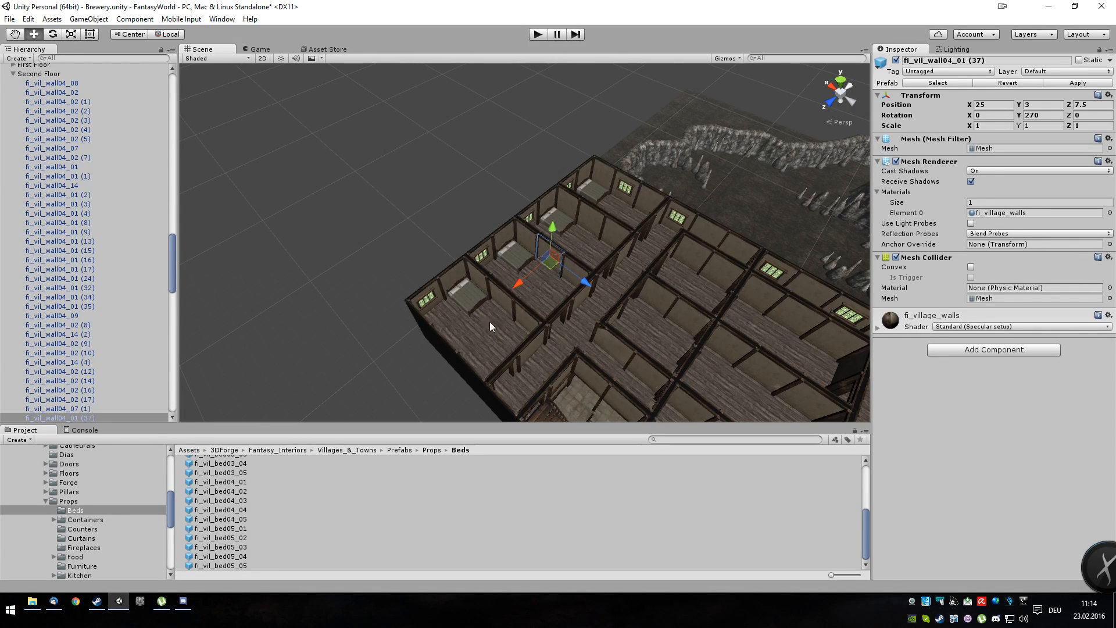
{"action": "left_click", "coordinate": [650, 251]}
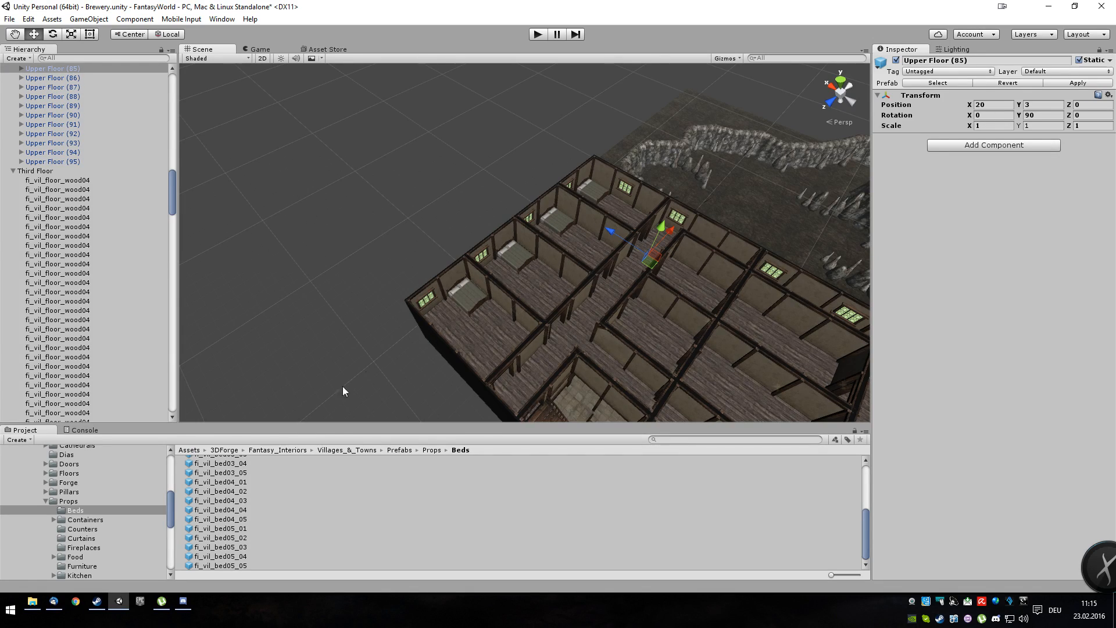
Open the Furniture props folder and select the fi_vil_furniture_cupboard03_deep prefab.
{"action": "left_click", "coordinate": [88, 520]}
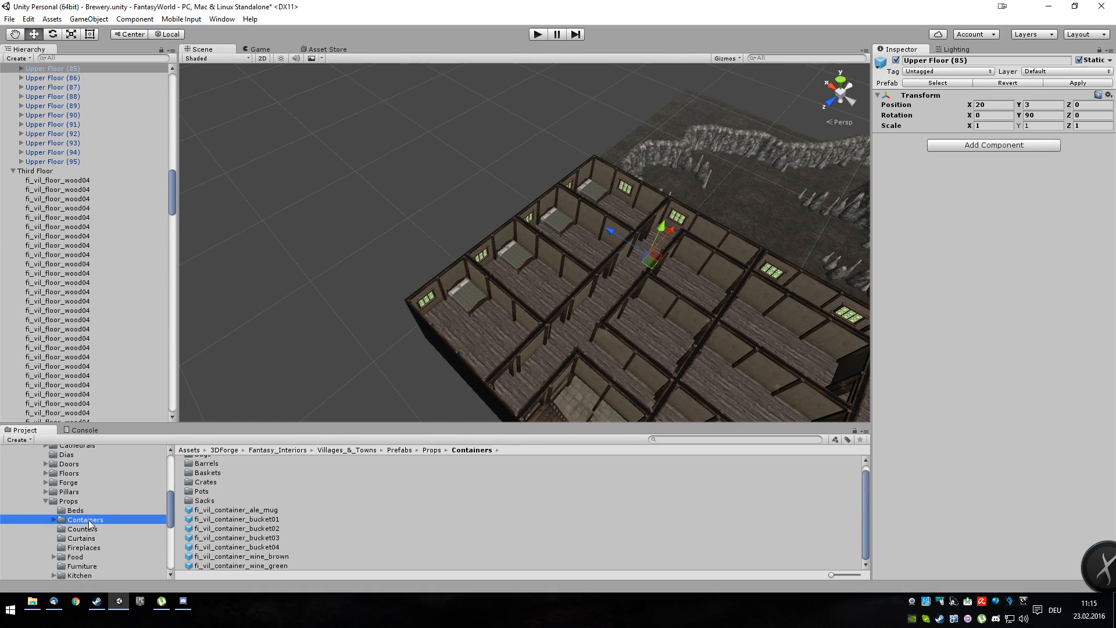
{"action": "left_click", "coordinate": [90, 563]}
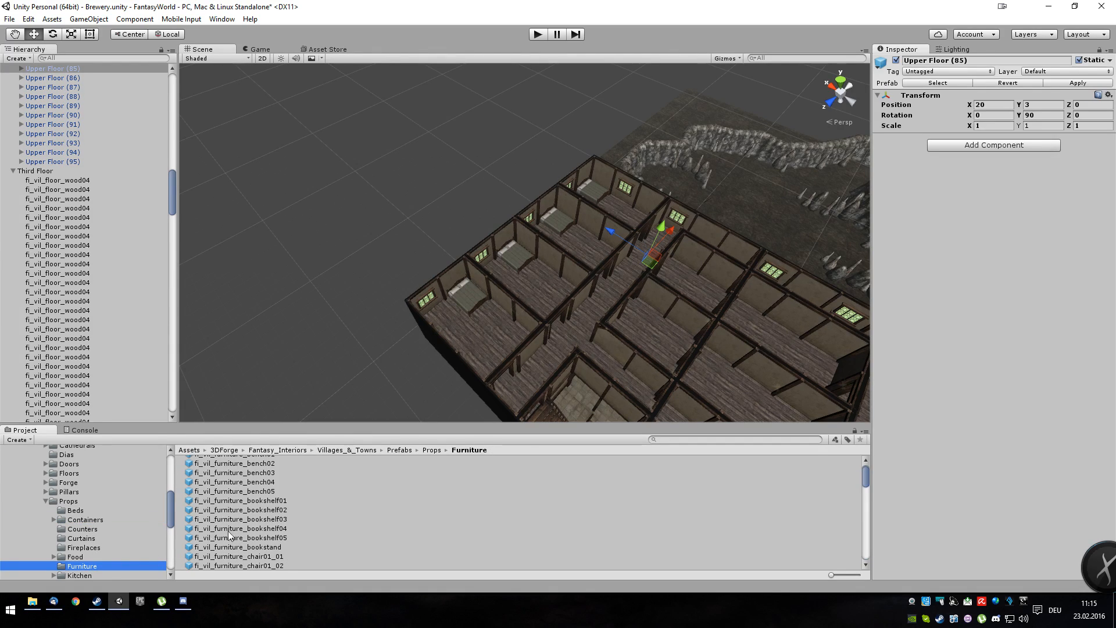
{"action": "scroll", "coordinate": [302, 502], "scroll_direction": "down", "scroll_amount": 5}
{"action": "left_click", "coordinate": [303, 503]}
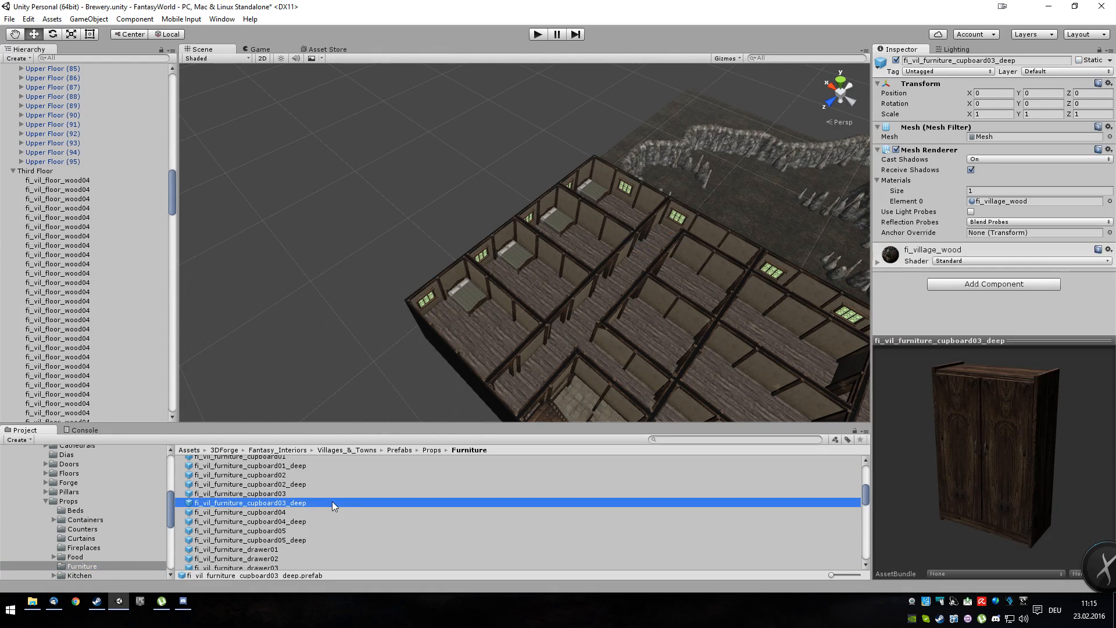
Compare the previews of the standard and deep variants of the cupboard03 and cupboard04 prefabs.
{"action": "key", "text": "Down"}
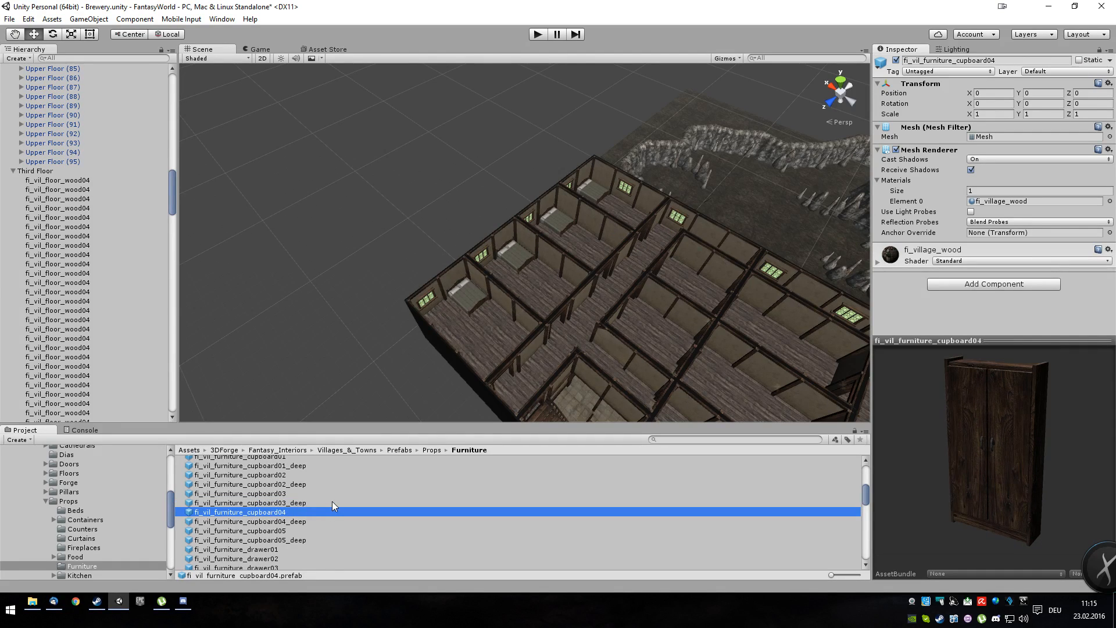
{"action": "key", "text": "Up"}
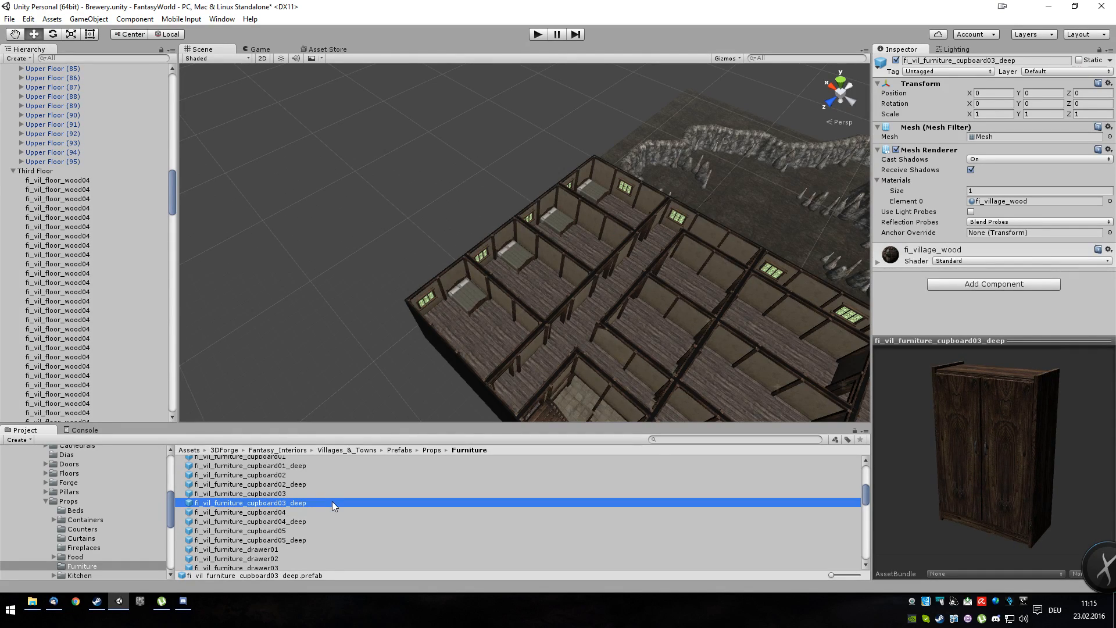
{"action": "key", "text": "Down"}
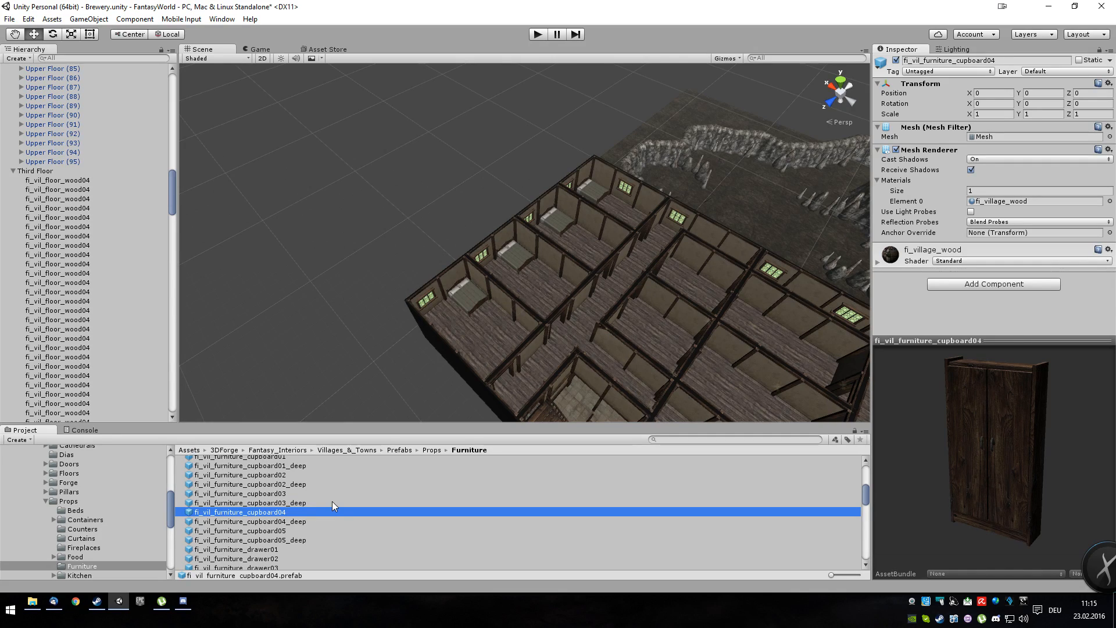
{"action": "key", "text": "Down"}
{"action": "key", "text": "Down"}
{"action": "key", "text": "Up"}
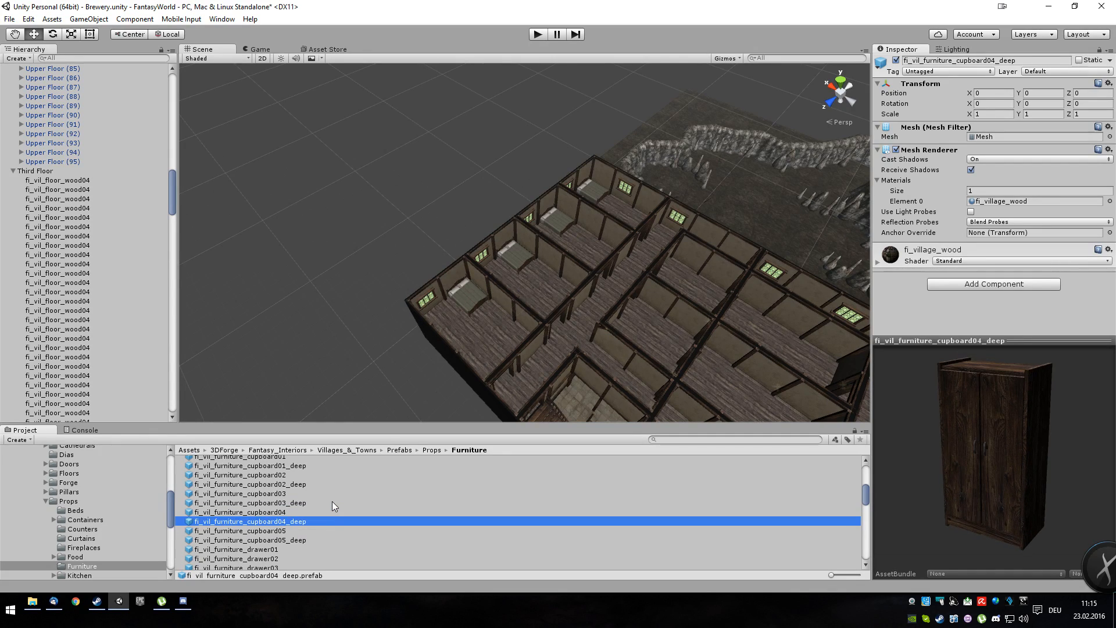
{"action": "key", "text": "Up"}
{"action": "key", "text": "Up"}
{"action": "key", "text": "Up"}
{"action": "key", "text": "Up"}
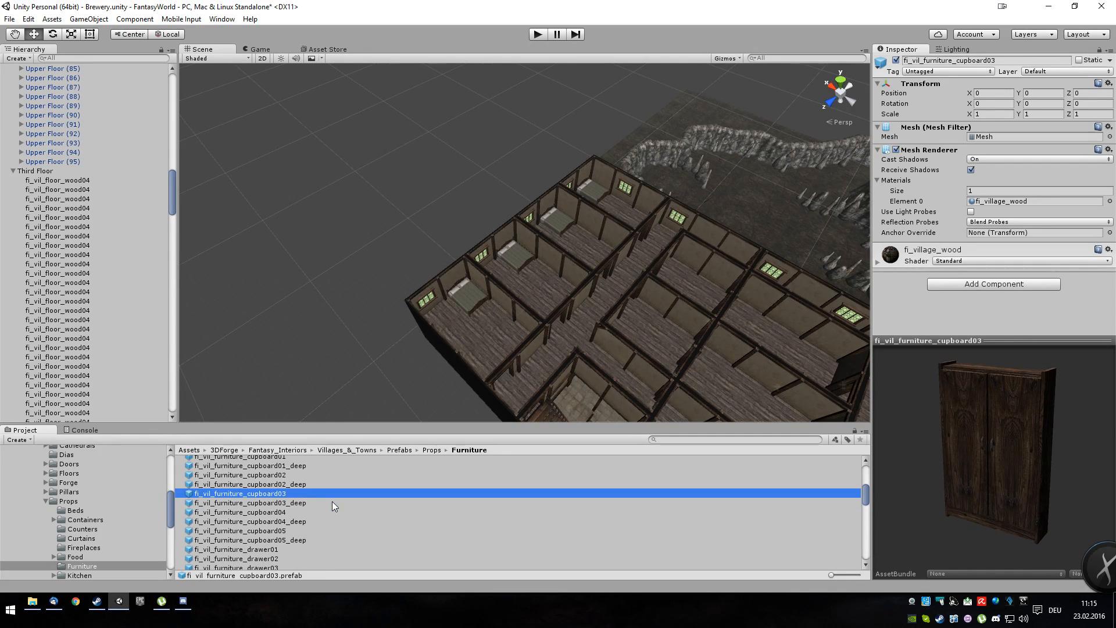
{"action": "key", "text": "Down"}
{"action": "key", "text": "Down"}
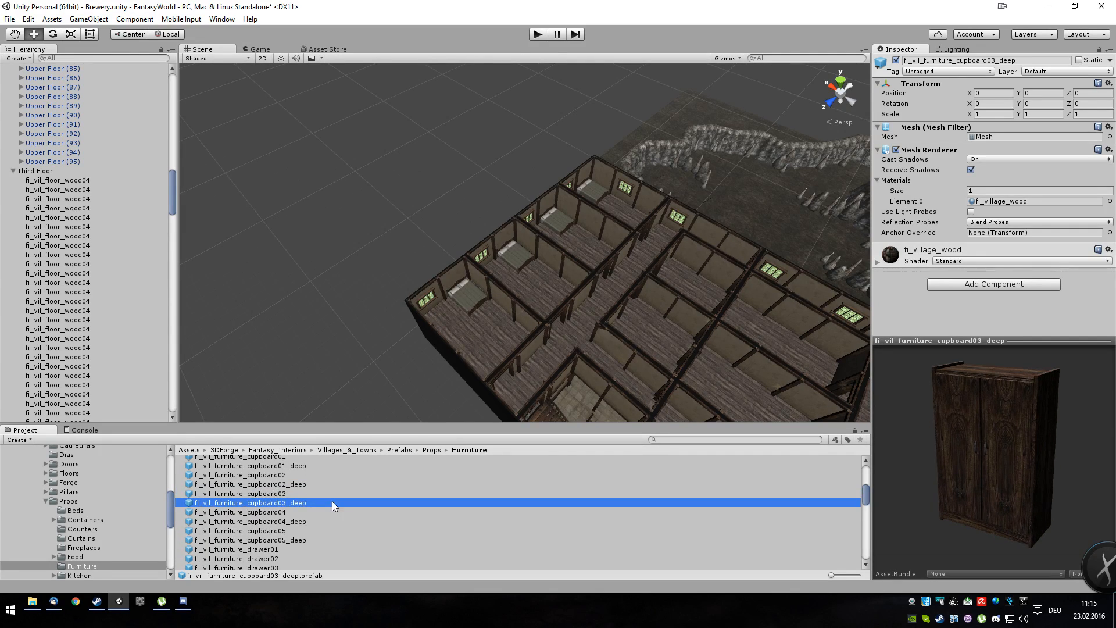
Place fi_vil_furniture_cupboard03_deep beside the bed in the corner bedroom, at about X 25, Y 3, Z 12.36, and frame it.
{"action": "left_click_drag", "start_coordinate": [332, 501], "coordinate": [494, 327]}
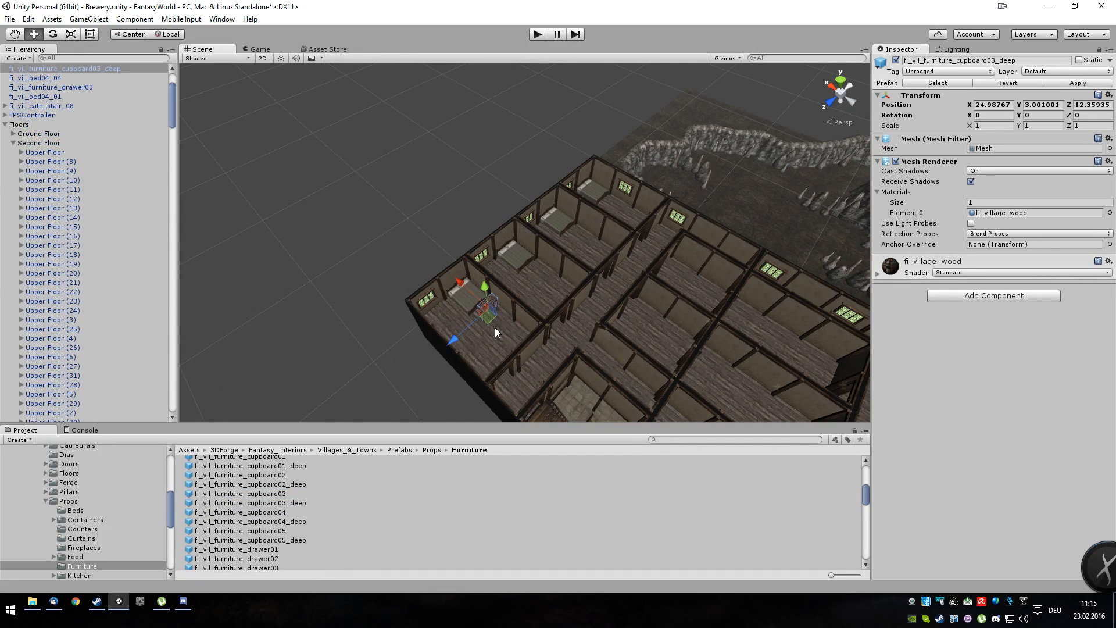
{"action": "key", "text": "f"}
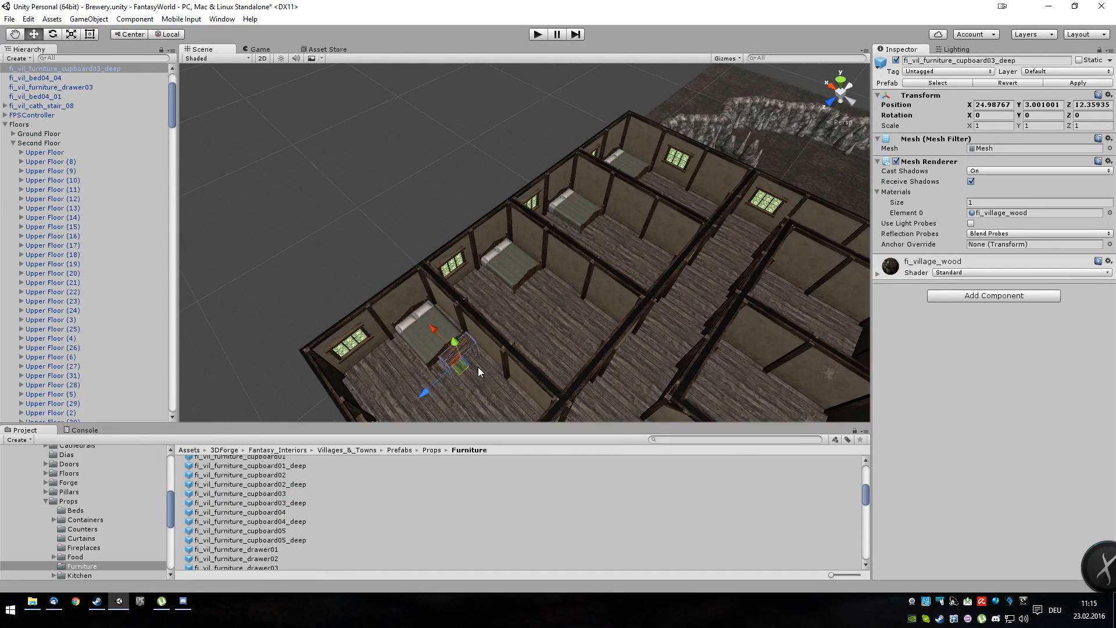
{"action": "double_click", "coordinate": [46, 69]}
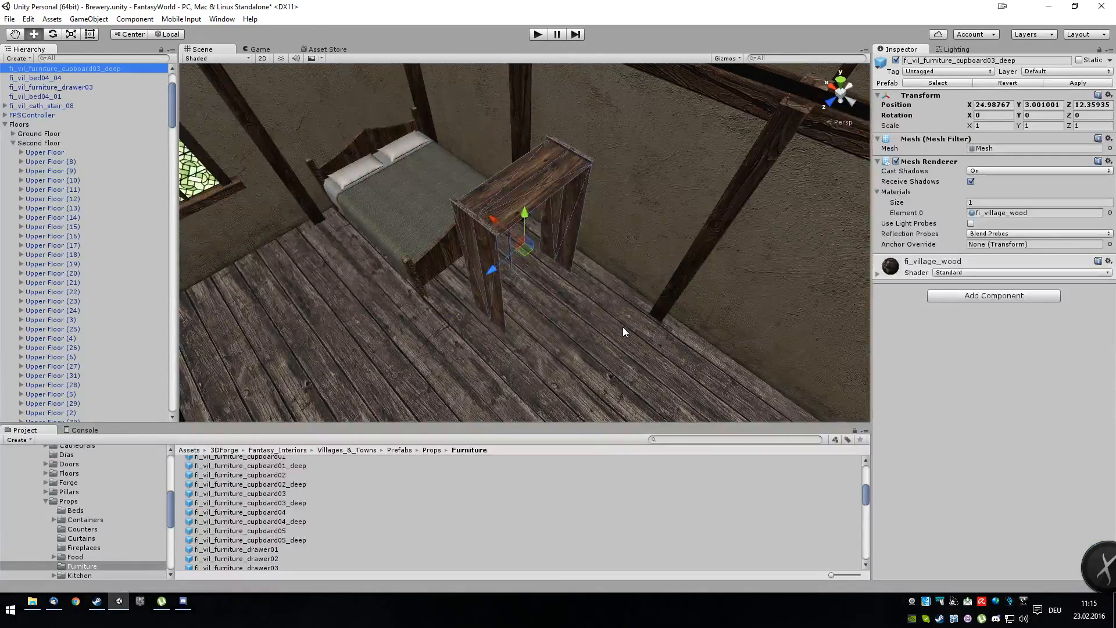
Set the cupboard's Y rotation to 270 and move it toward the partition wall to about Z 11.38.
{"action": "left_click_drag", "start_coordinate": [498, 311], "coordinate": [503, 261], "text": "alt"}
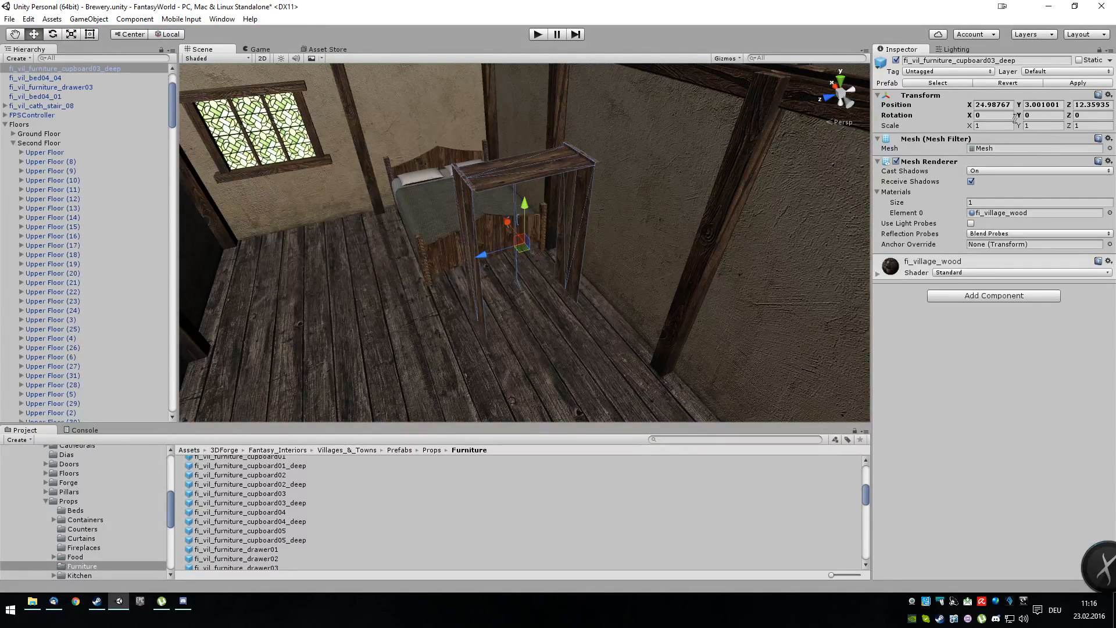
{"action": "left_click_drag", "start_coordinate": [1016, 116], "coordinate": [878, 404]}
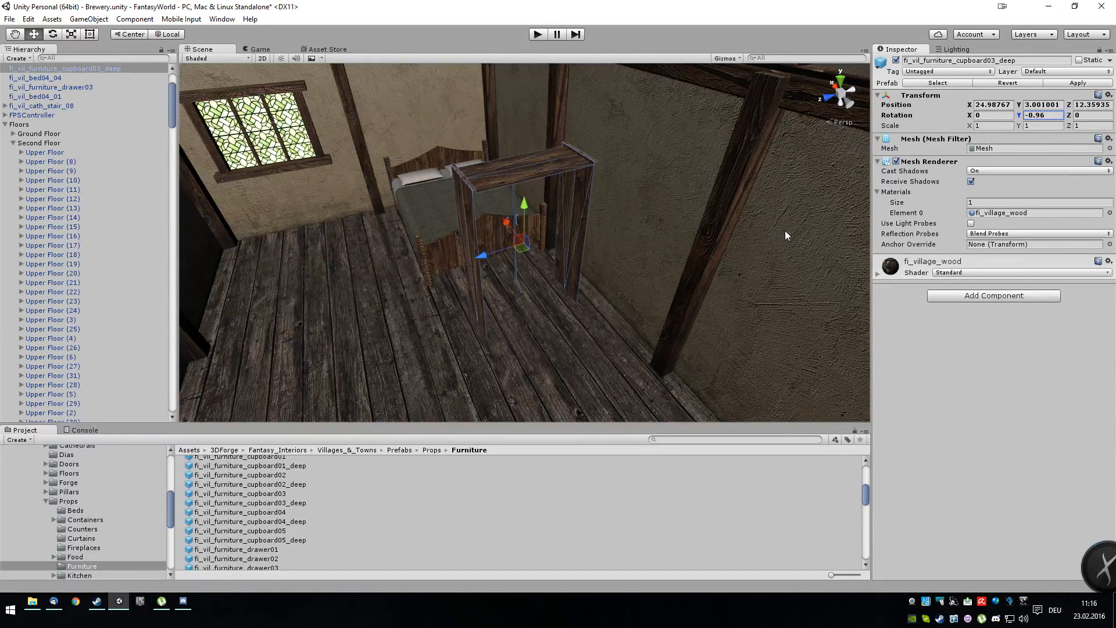
{"action": "left_click", "coordinate": [1052, 117]}
{"action": "type", "text": "90"}
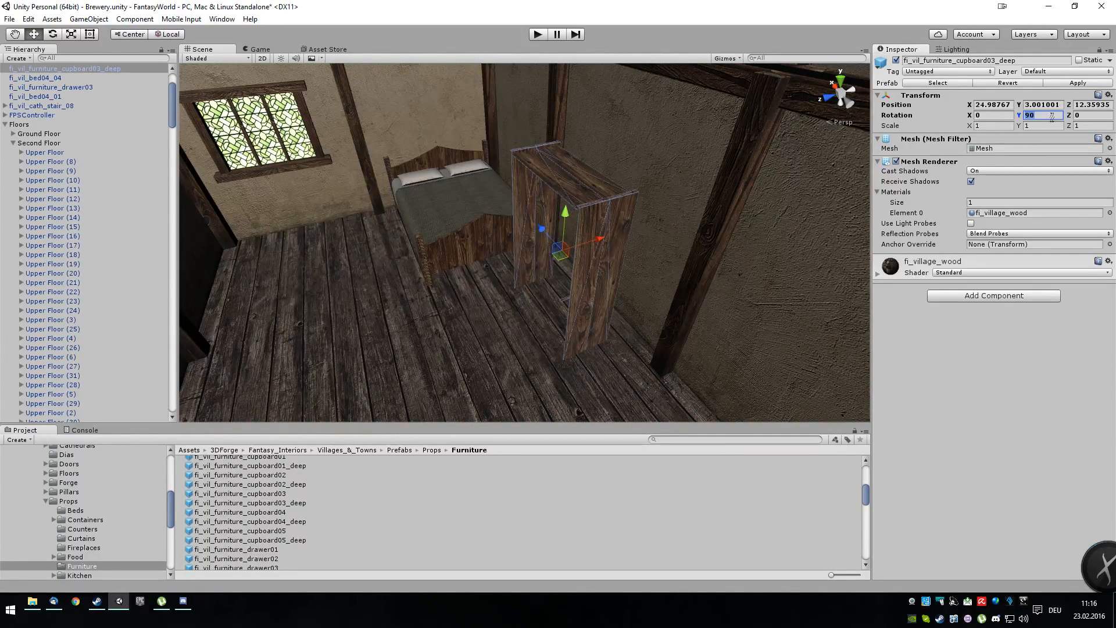
{"action": "type", "text": "270"}
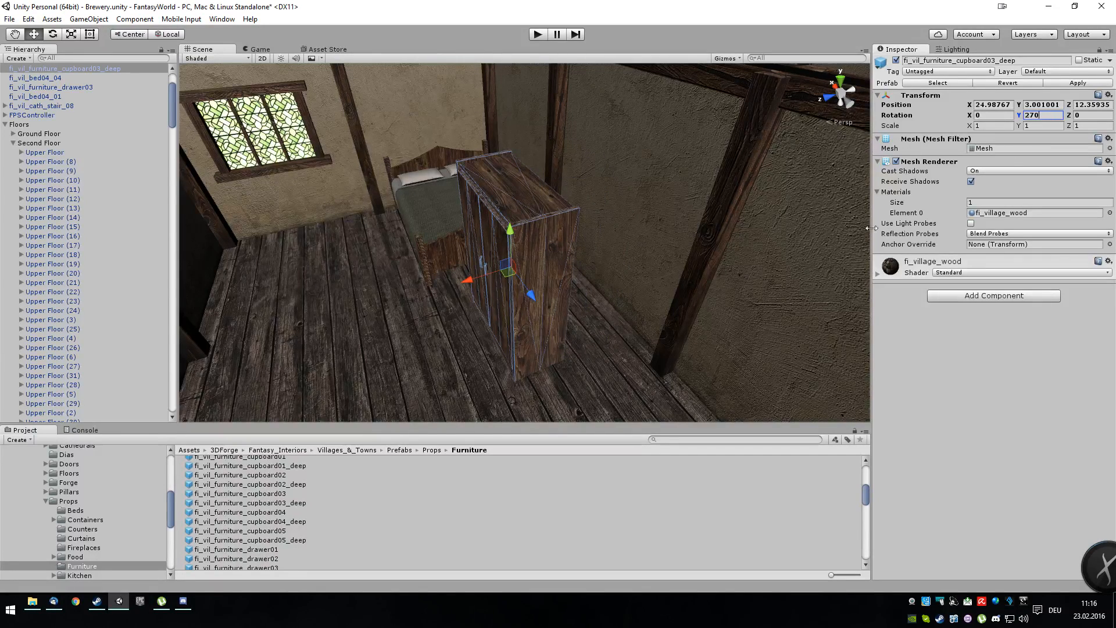
{"action": "left_click_drag", "start_coordinate": [470, 281], "coordinate": [542, 239]}
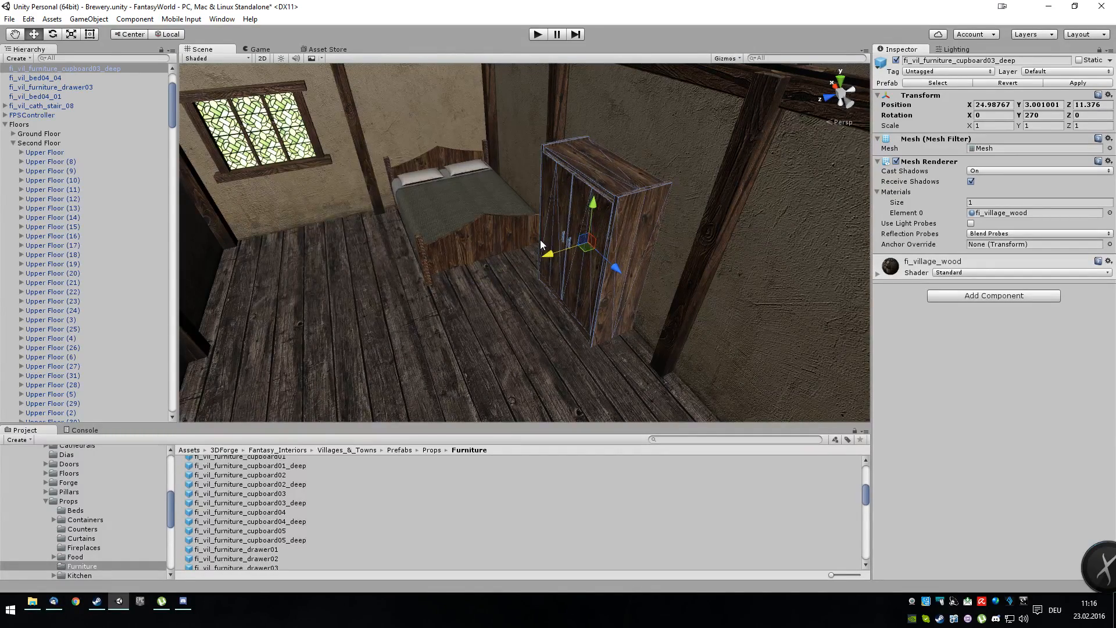
{"action": "left_click_drag", "start_coordinate": [641, 349], "coordinate": [826, 375], "text": "alt"}
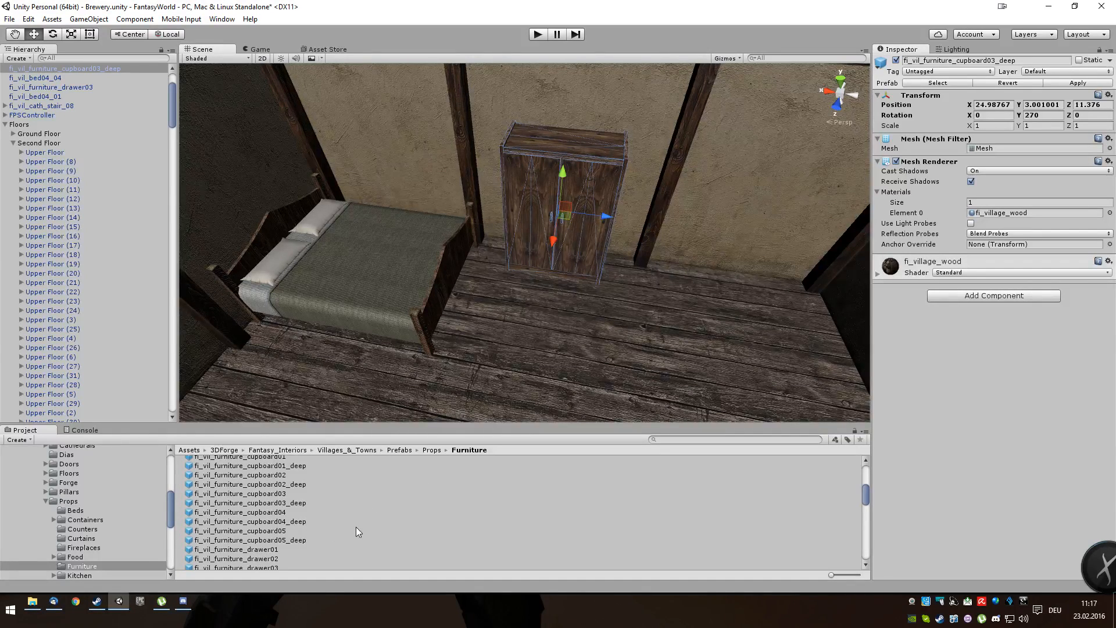
Inspect the fi_vil_furniture_cupboard05 and fi_vil_furniture_cupboard01 prefab previews from different angles.
{"action": "left_click", "coordinate": [285, 530]}
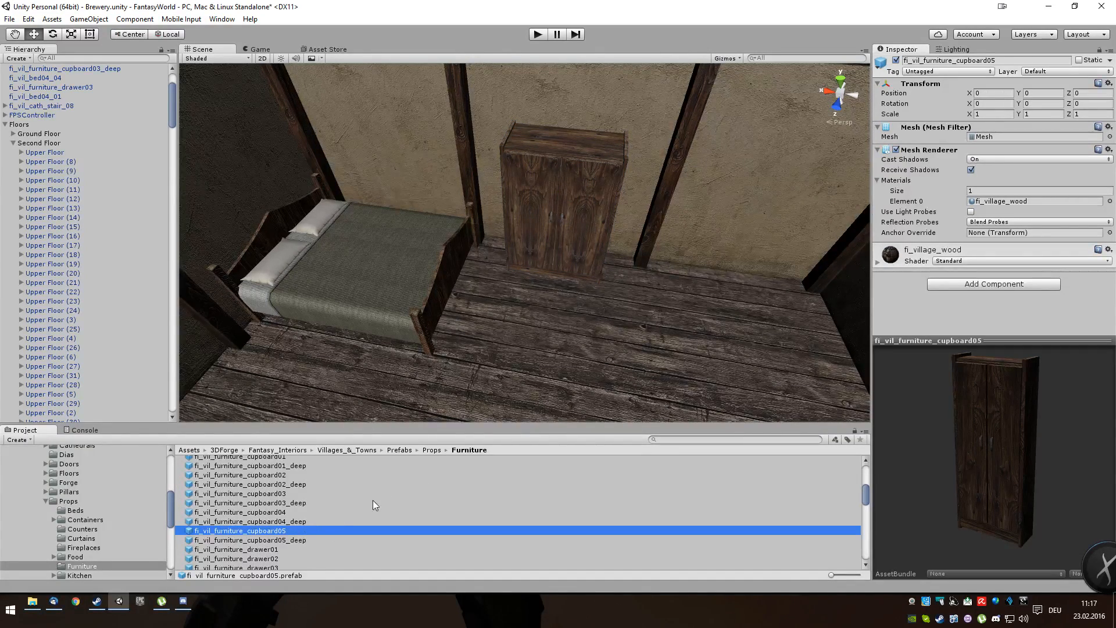
{"action": "left_click_drag", "start_coordinate": [1004, 462], "coordinate": [379, 524]}
{"action": "scroll", "coordinate": [257, 511], "scroll_direction": "up", "scroll_amount": 3}
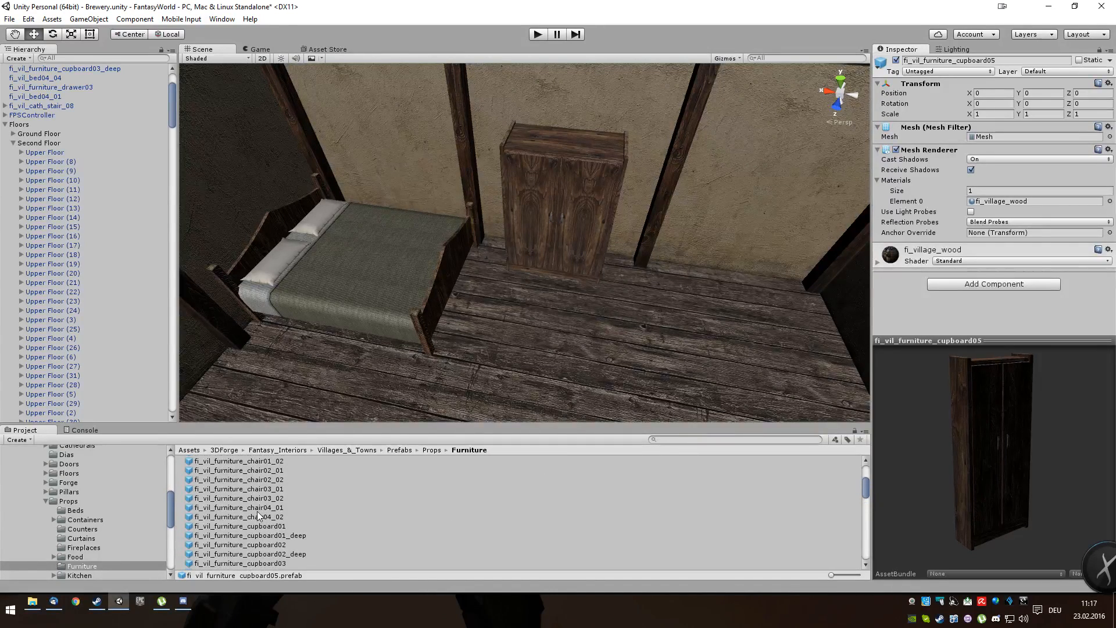
{"action": "left_click", "coordinate": [257, 511]}
{"action": "left_click", "coordinate": [258, 527]}
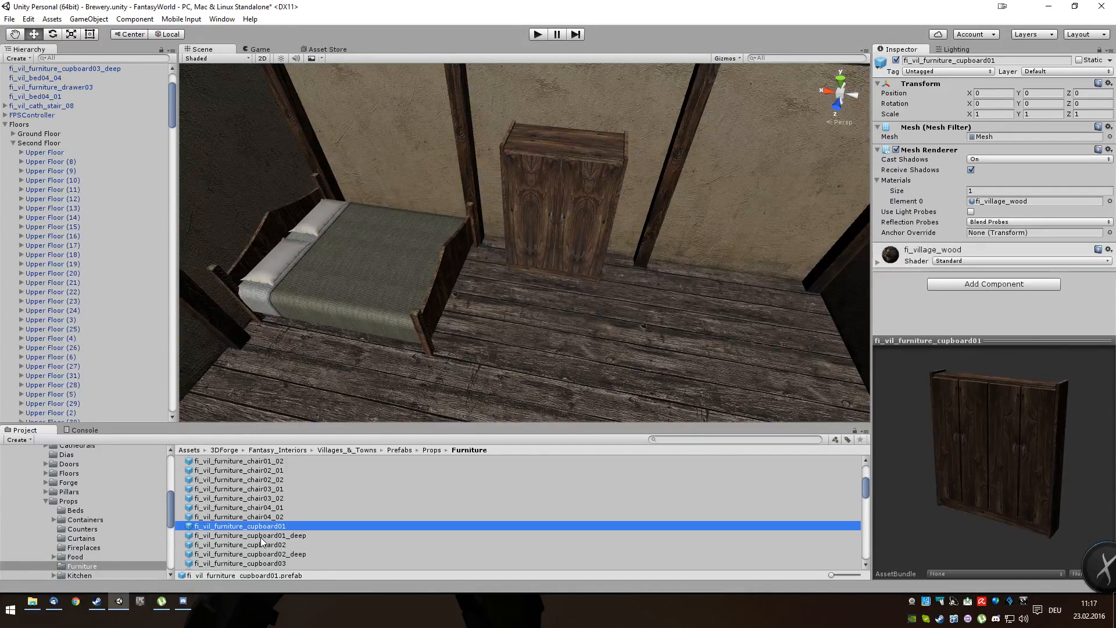
{"action": "left_click_drag", "start_coordinate": [1027, 452], "coordinate": [944, 460]}
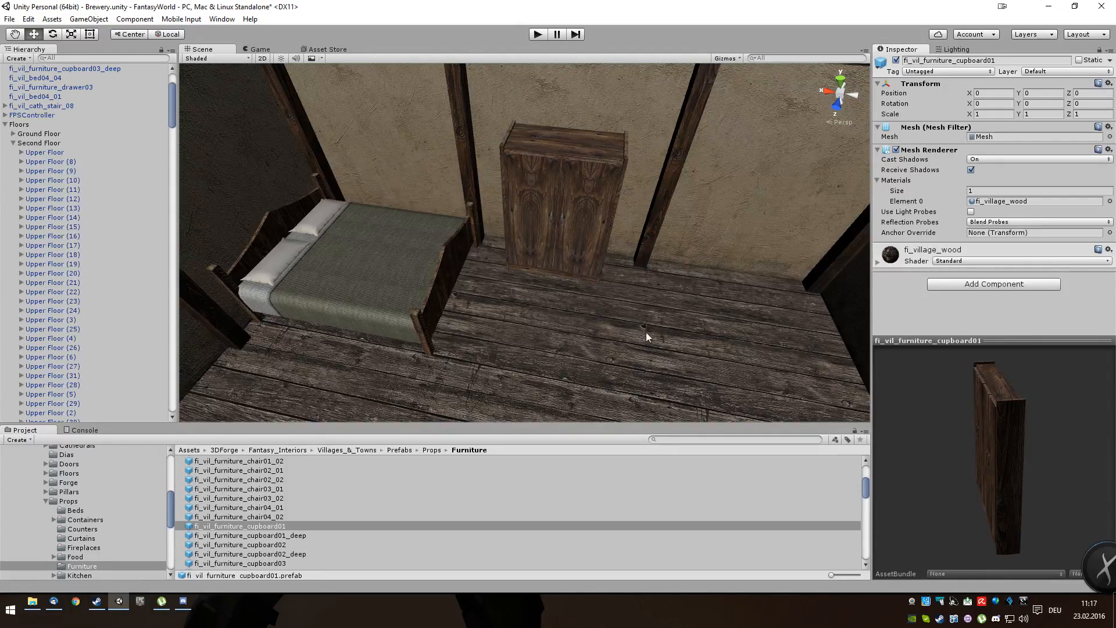
Set the position of the cupboard in the corner bedroom to X 25 and Y 3.
{"action": "scroll", "coordinate": [525, 281], "scroll_direction": "down", "scroll_amount": 2}
{"action": "scroll", "coordinate": [526, 282], "scroll_direction": "down", "scroll_amount": 4}
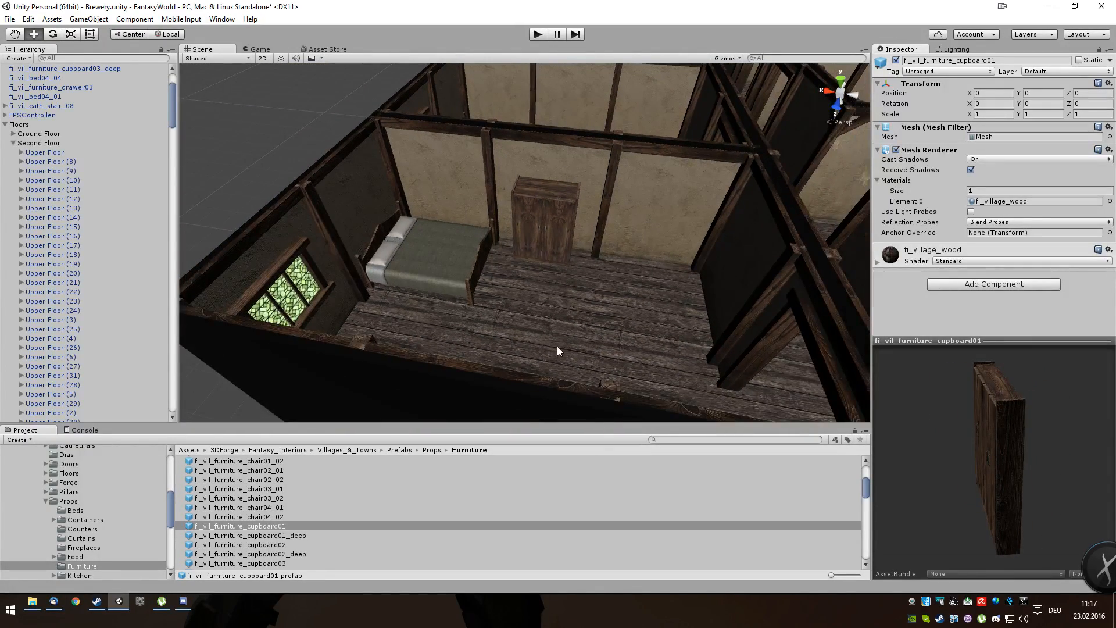
{"action": "left_click_drag", "start_coordinate": [568, 344], "coordinate": [309, 400], "text": "alt"}
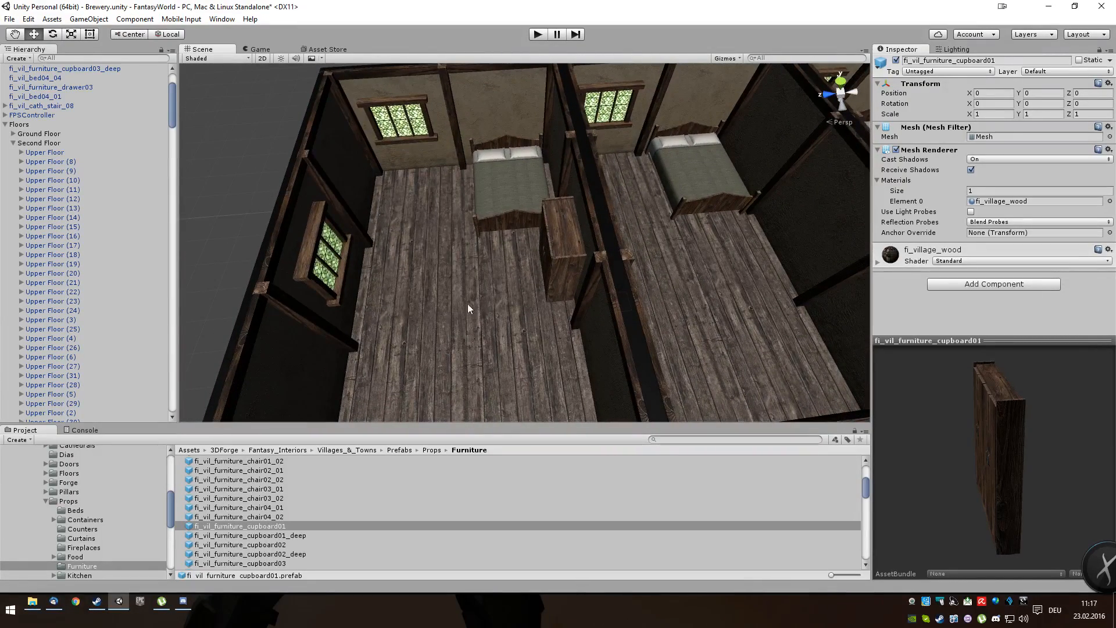
{"action": "left_click", "coordinate": [559, 270]}
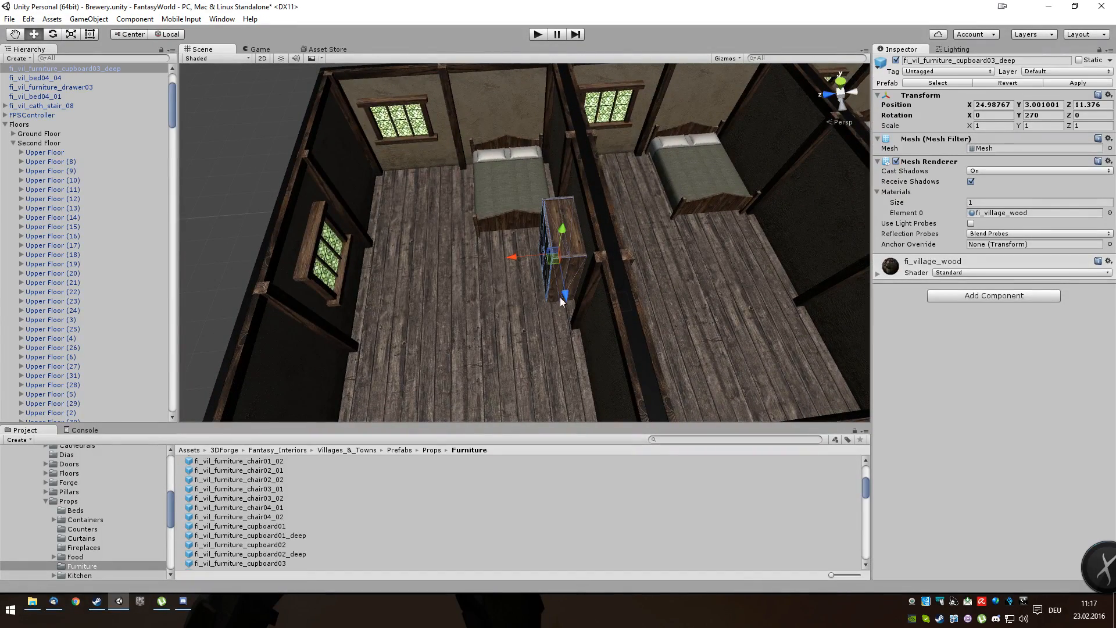
{"action": "left_click", "coordinate": [987, 105]}
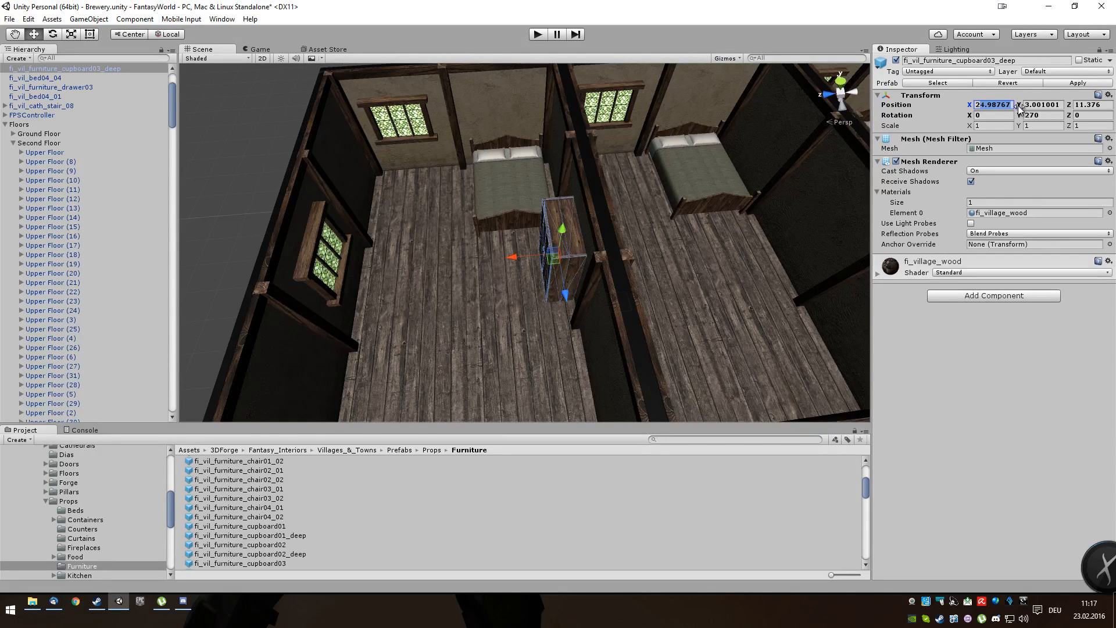
{"action": "type", "text": "25"}
{"action": "left_click", "coordinate": [1044, 105]}
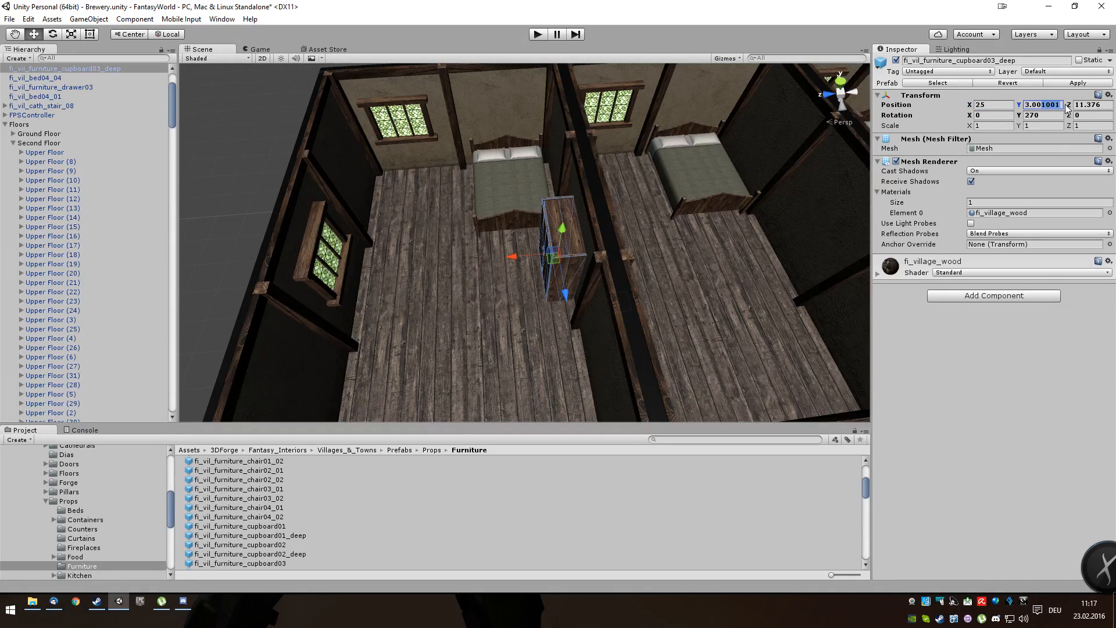
{"action": "type", "text": "3.000"}
Adjust the cupboard's distance to the partition wall and set its Z position to 11.35.
{"action": "left_click", "coordinate": [1093, 106]}
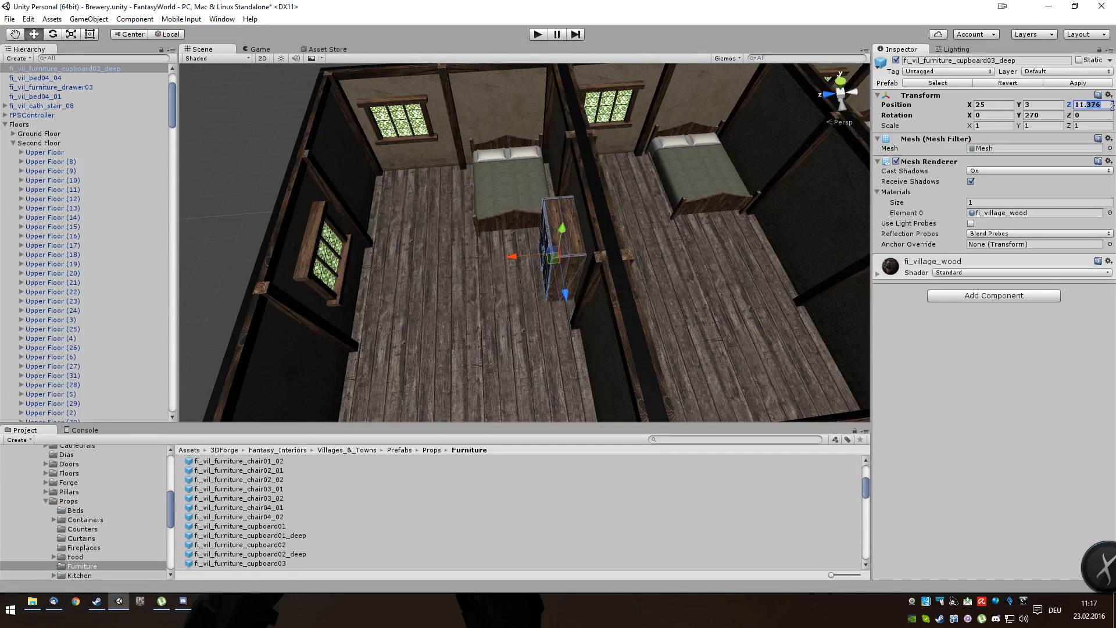
{"action": "type", "text": "11.0"}
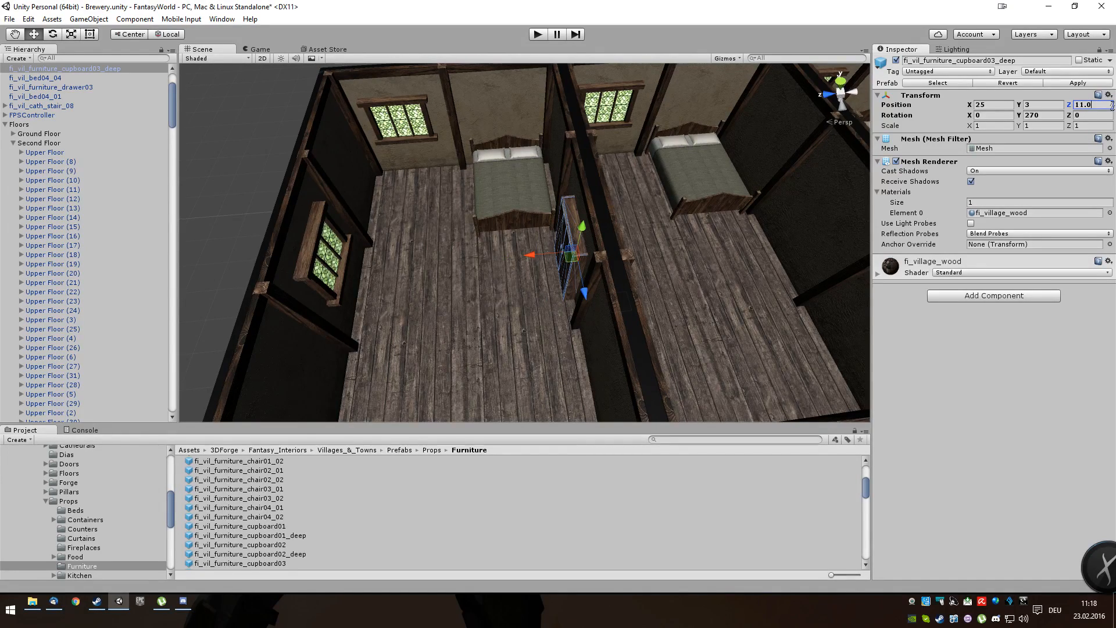
{"action": "mouse_move", "coordinate": [523, 258]}
{"action": "left_mouse_down"}
{"action": "mouse_move", "coordinate": [431, 260]}
{"action": "mouse_move", "coordinate": [510, 253]}
{"action": "left_mouse_up"}
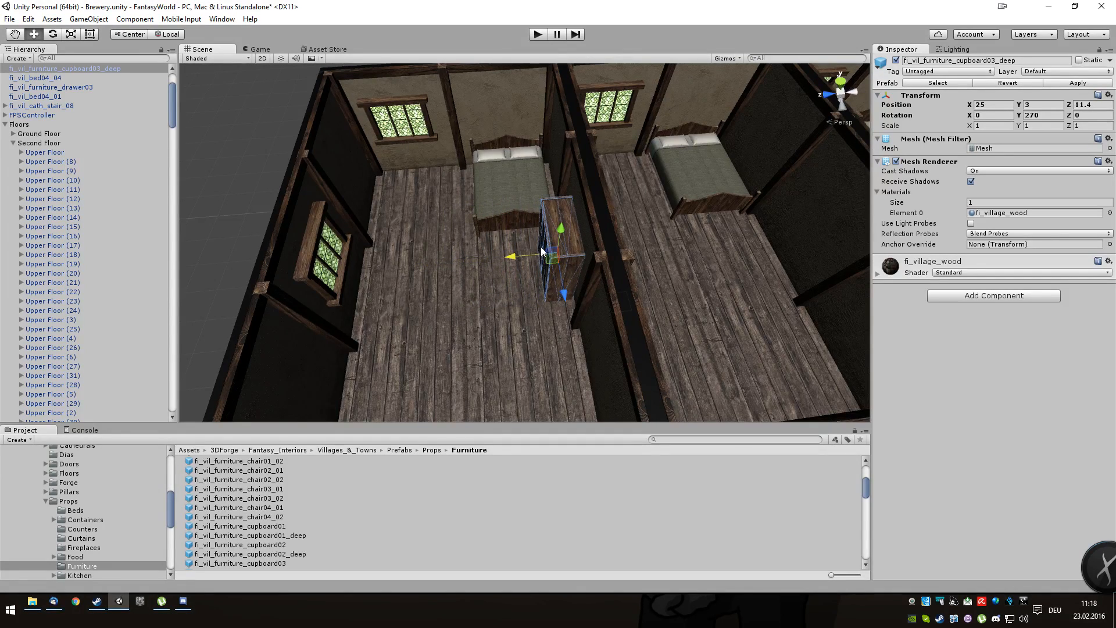
{"action": "scroll", "coordinate": [542, 283], "scroll_direction": "up", "scroll_amount": 3}
{"action": "scroll", "coordinate": [542, 284], "scroll_direction": "up", "scroll_amount": 3}
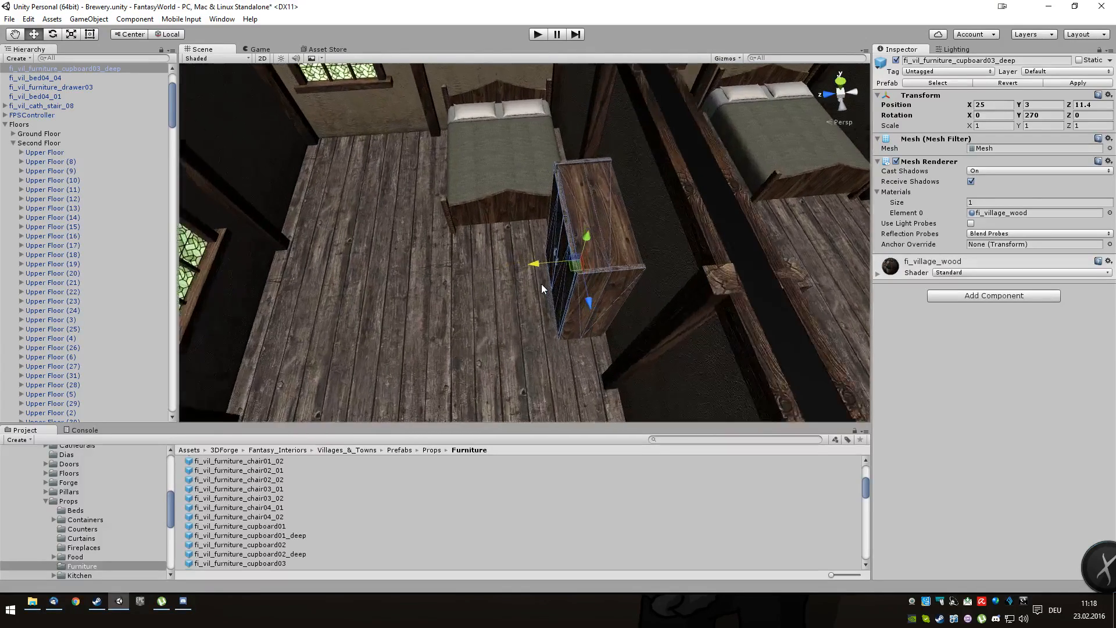
{"action": "left_click_drag", "start_coordinate": [538, 267], "coordinate": [546, 267]}
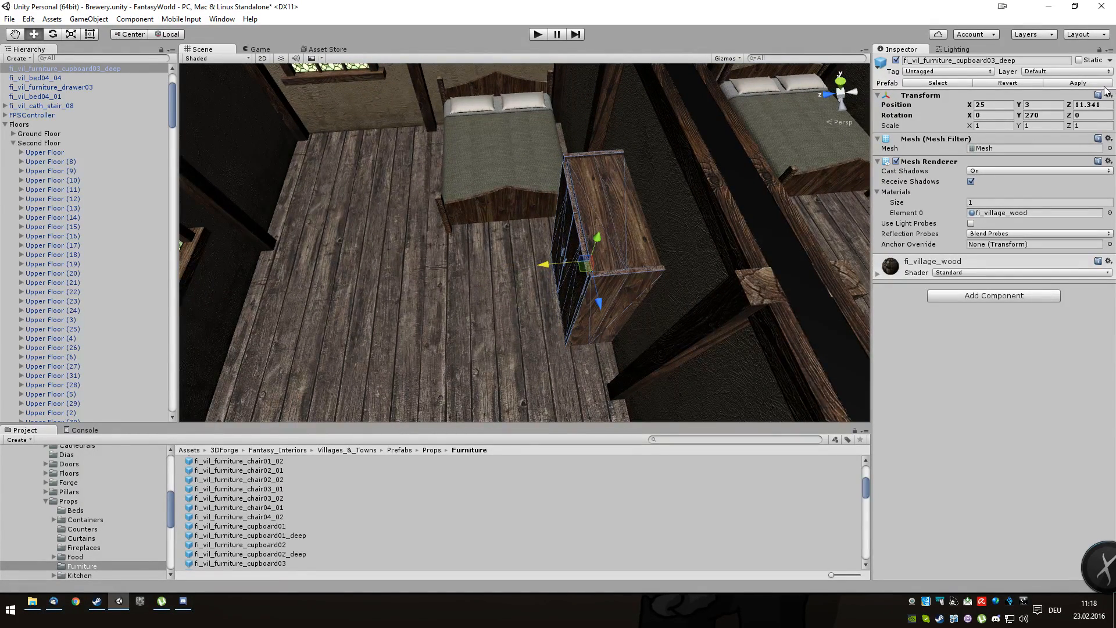
{"action": "left_click", "coordinate": [1092, 106]}
{"action": "type", "text": "11.35"}
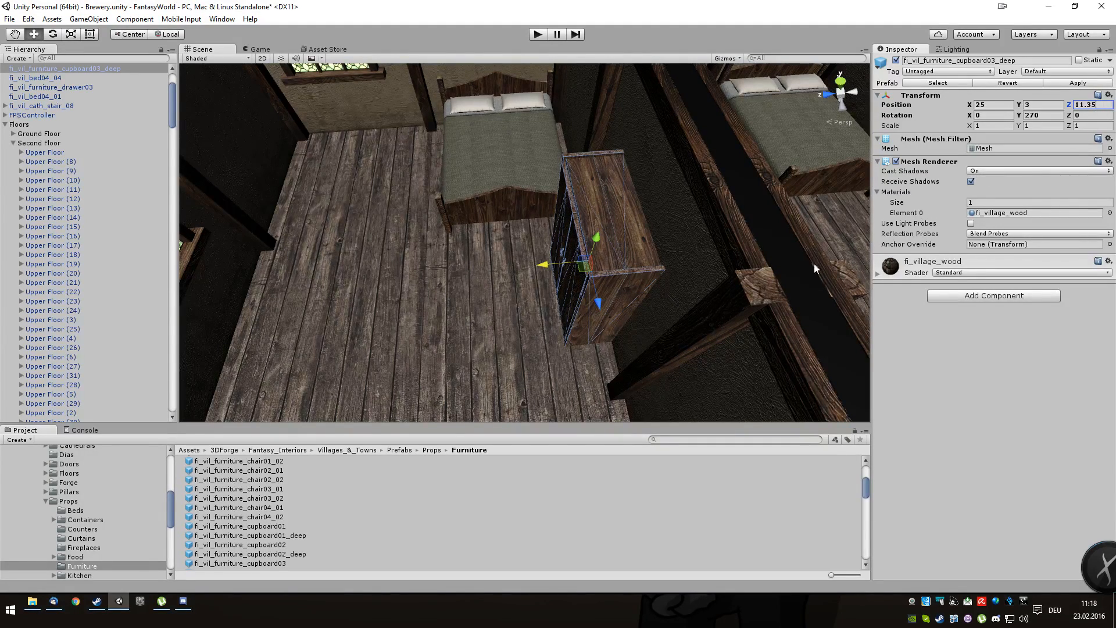
Check how the cupboard sits against the partition wall and examine the transforms of the adjacent wall and floor pieces.
{"action": "left_click_drag", "start_coordinate": [602, 354], "coordinate": [568, 358], "text": "alt"}
{"action": "left_click_drag", "start_coordinate": [653, 352], "coordinate": [594, 336], "text": "alt"}
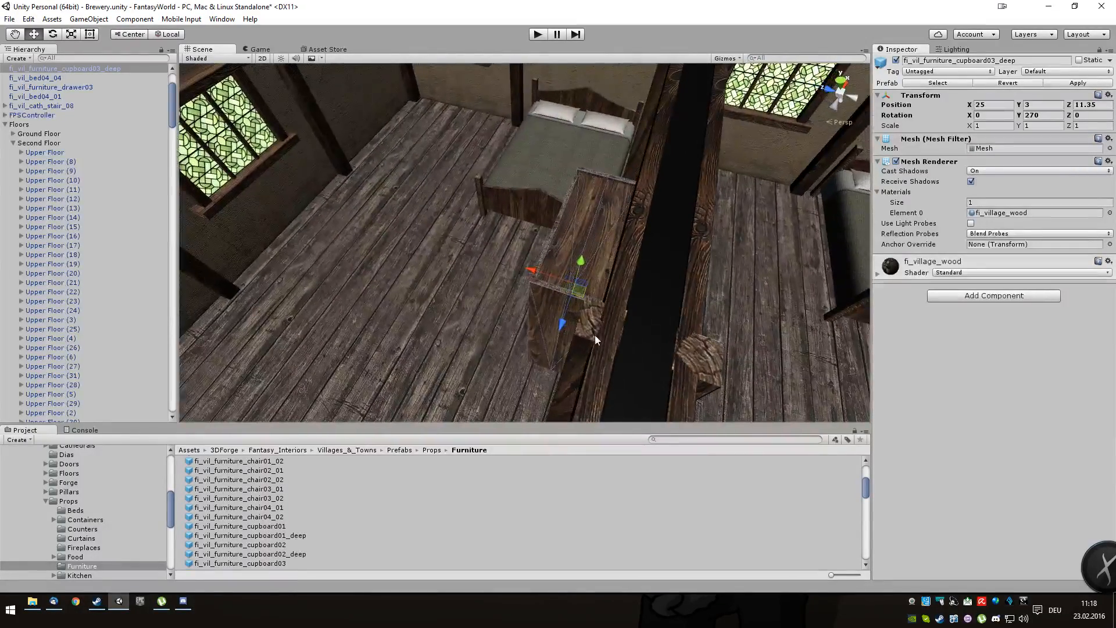
{"action": "left_click", "coordinate": [609, 323]}
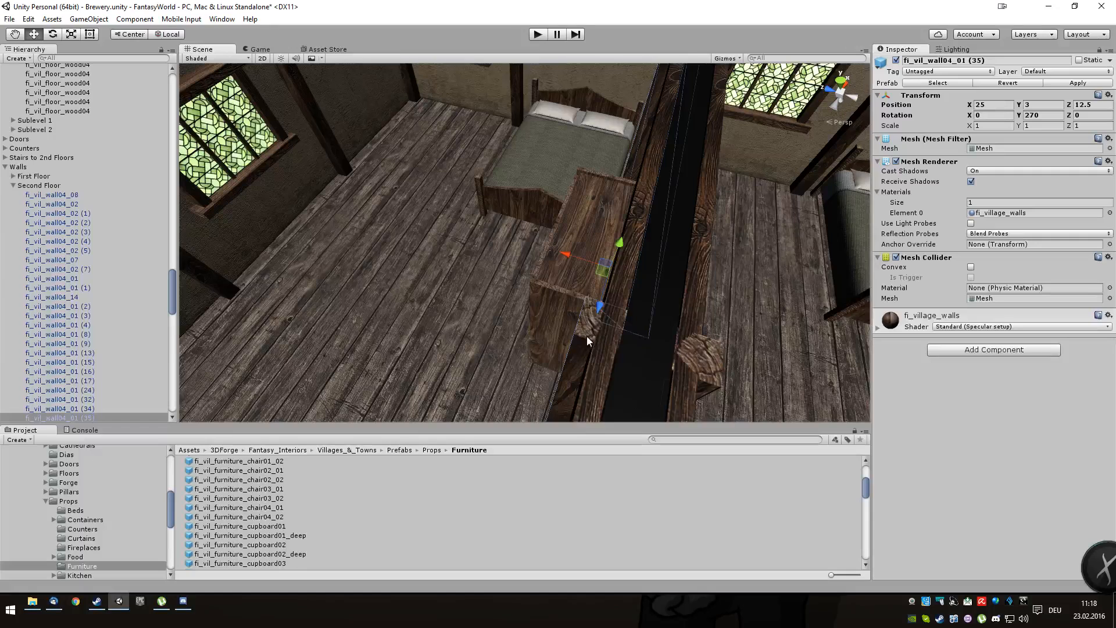
{"action": "left_click", "coordinate": [504, 326]}
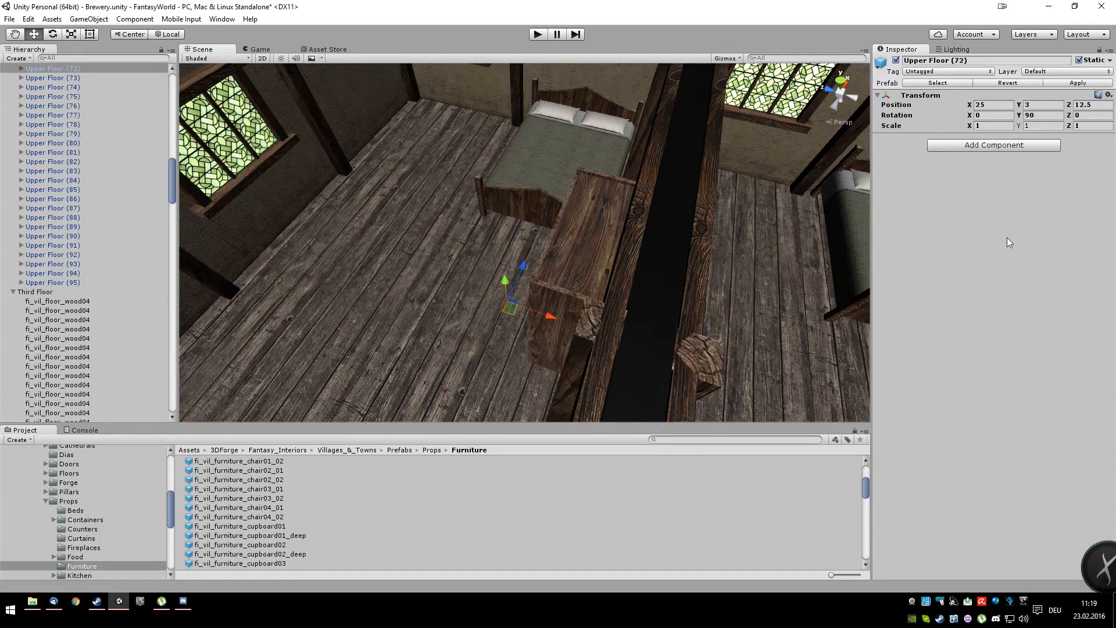
Duplicate the corner bedroom's cupboard and move the copy into the second bedroom, against its far partition wall at Z 6.38.
{"action": "left_click_drag", "start_coordinate": [777, 317], "coordinate": [629, 273], "text": "alt"}
{"action": "left_click", "coordinate": [608, 271]}
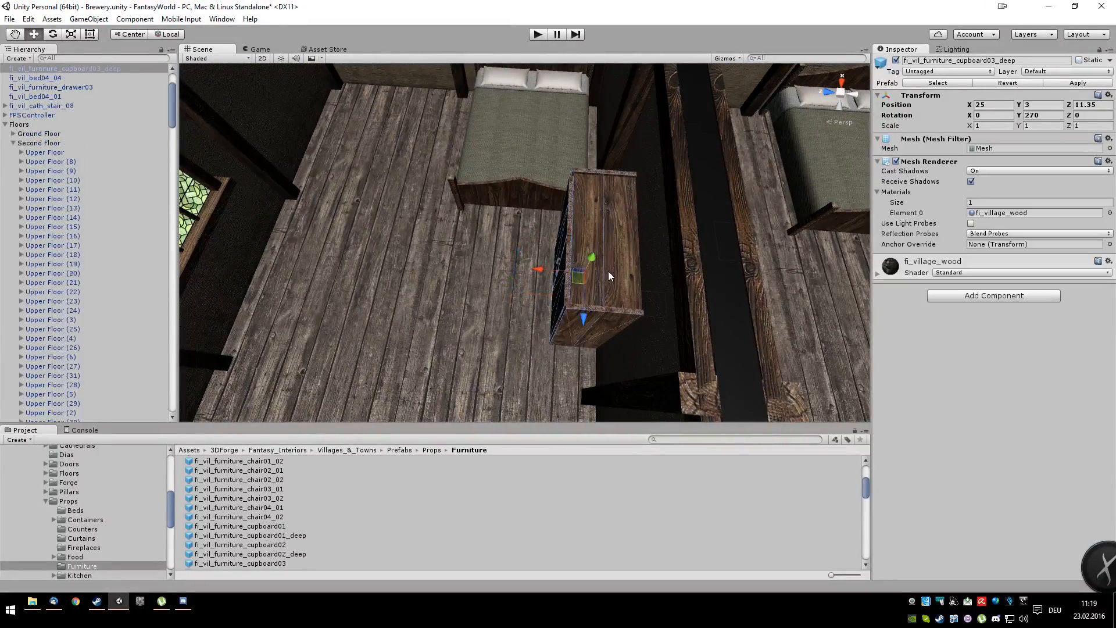
{"action": "scroll", "coordinate": [745, 285], "scroll_direction": "down", "scroll_amount": 8}
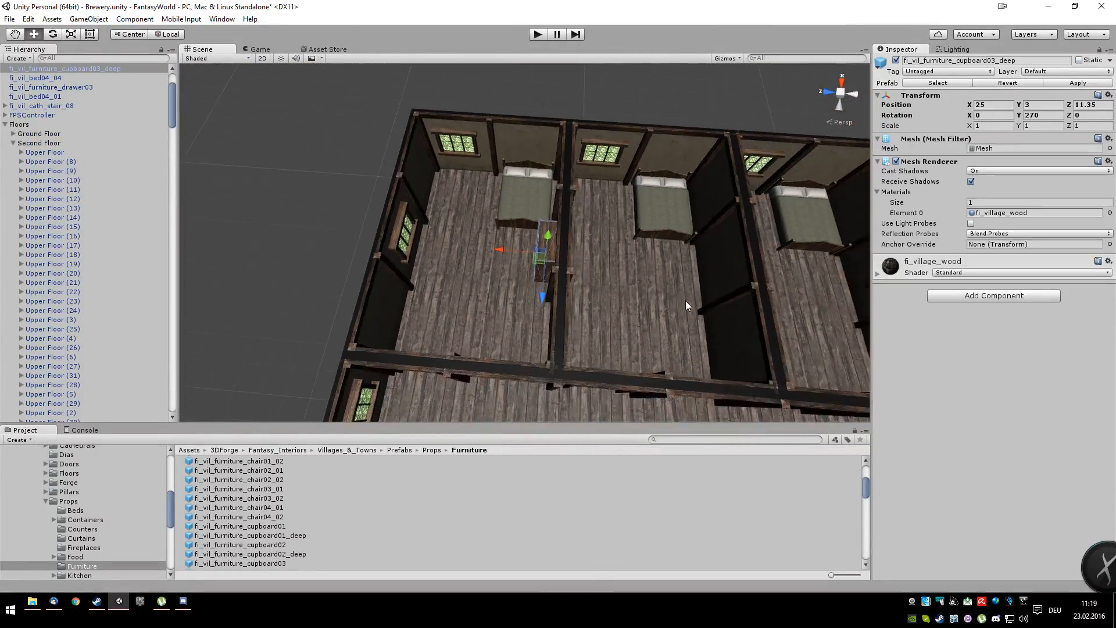
{"action": "scroll", "coordinate": [656, 302], "scroll_direction": "up", "scroll_amount": 1}
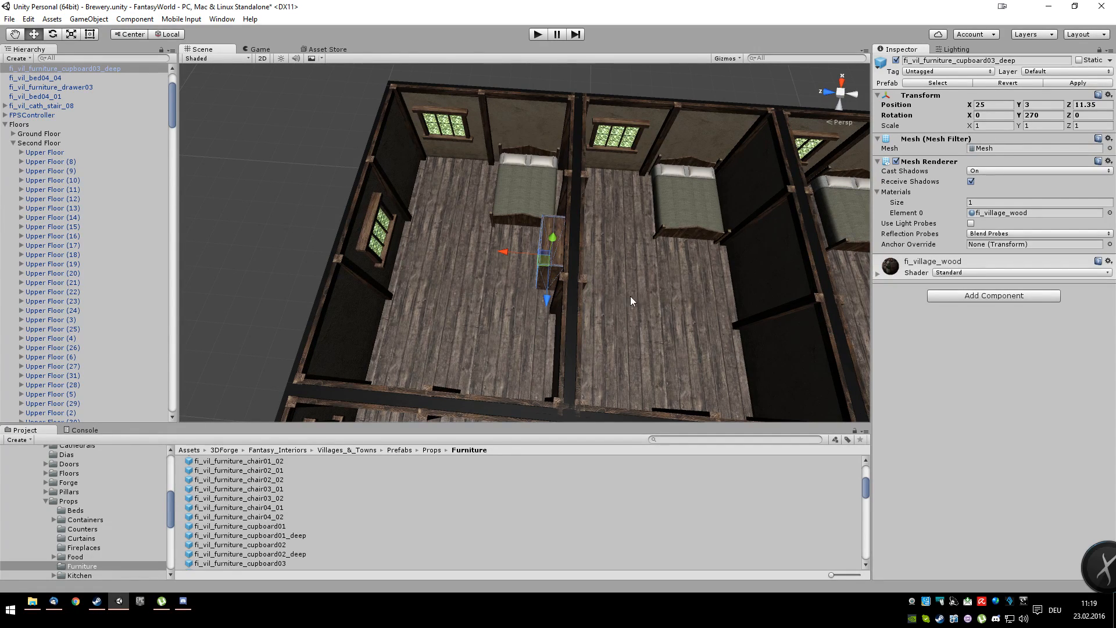
{"action": "key", "text": "ctrl+d"}
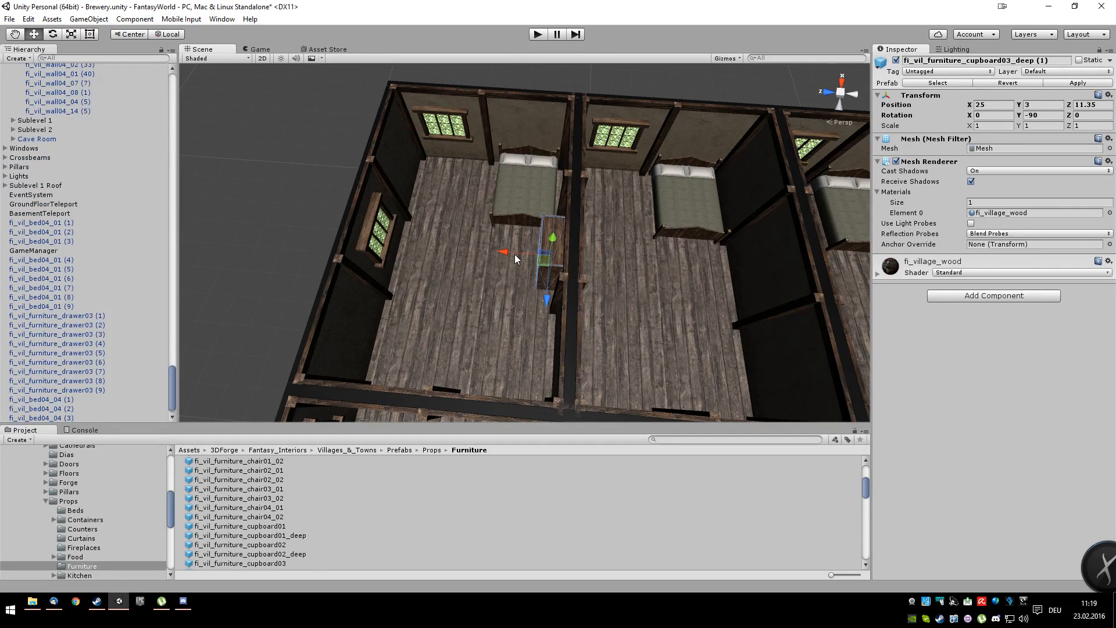
{"action": "left_click_drag", "start_coordinate": [504, 252], "coordinate": [689, 267]}
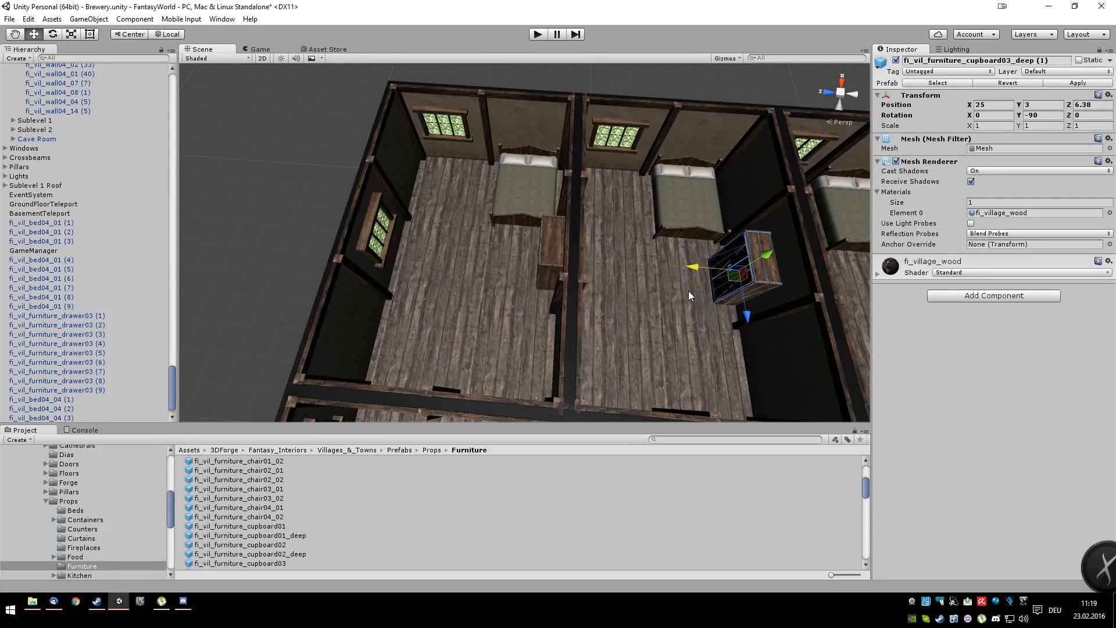
Duplicate the second bedroom's cupboard and move the copy into the third bedroom at Z 1.35.
{"action": "scroll", "coordinate": [689, 306], "scroll_direction": "down", "scroll_amount": 10}
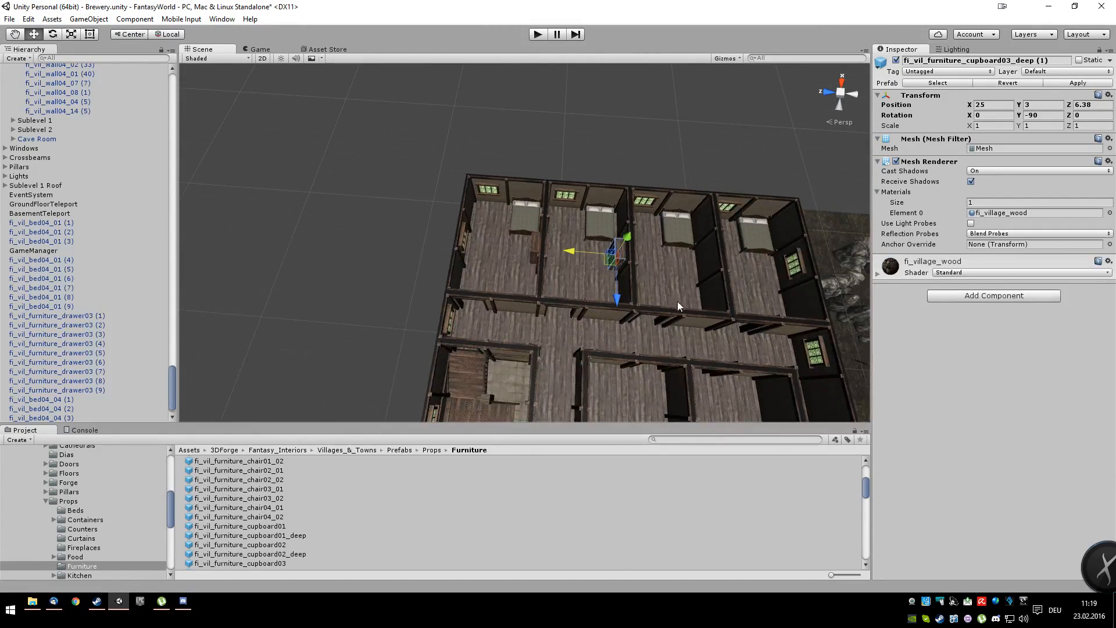
{"action": "key", "text": "ctrl+d"}
{"action": "left_click_drag", "start_coordinate": [573, 252], "coordinate": [653, 262]}
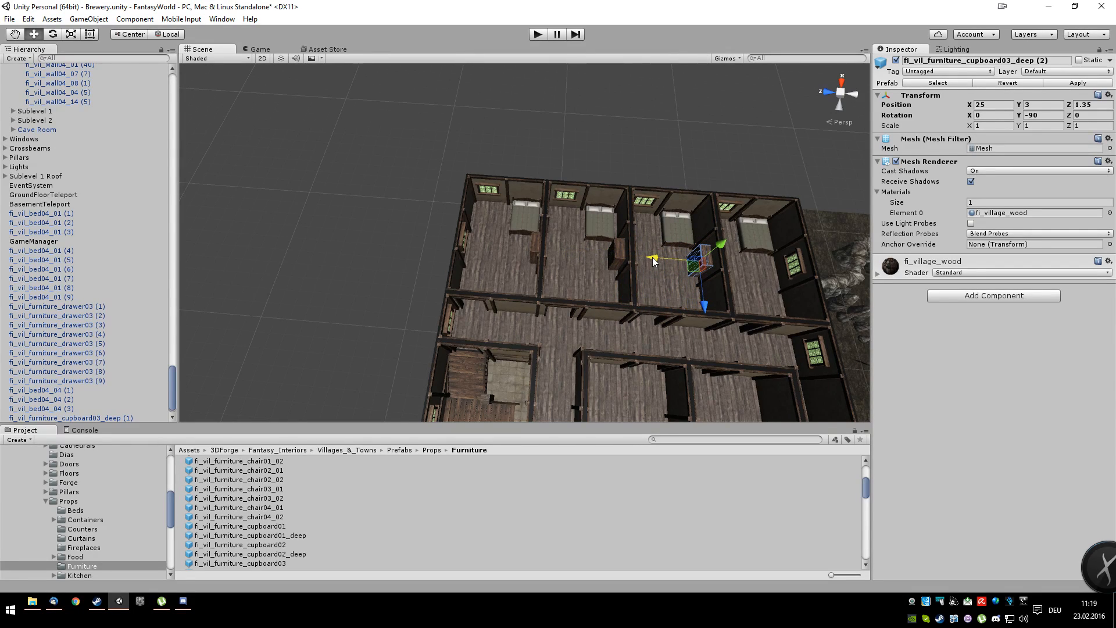
Duplicate the cupboard into the fourth bedroom, set its Y rotation to 90 and move it against the partition wall at Z 1.18.
{"action": "left_click_drag", "start_coordinate": [764, 270], "coordinate": [731, 279], "text": "alt"}
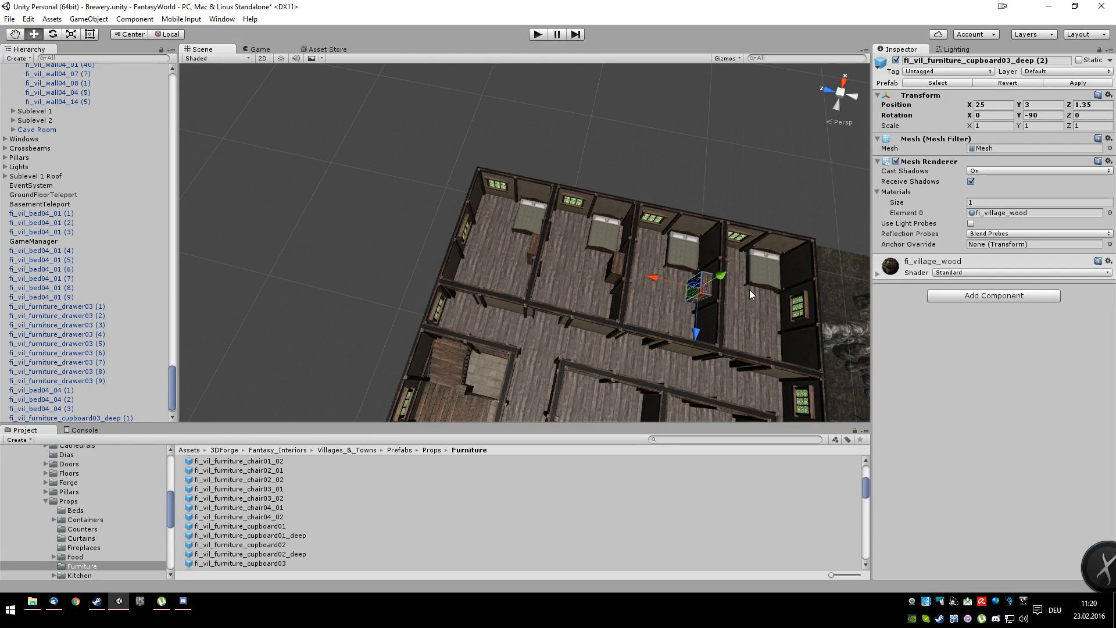
{"action": "key", "text": "ctrl+d"}
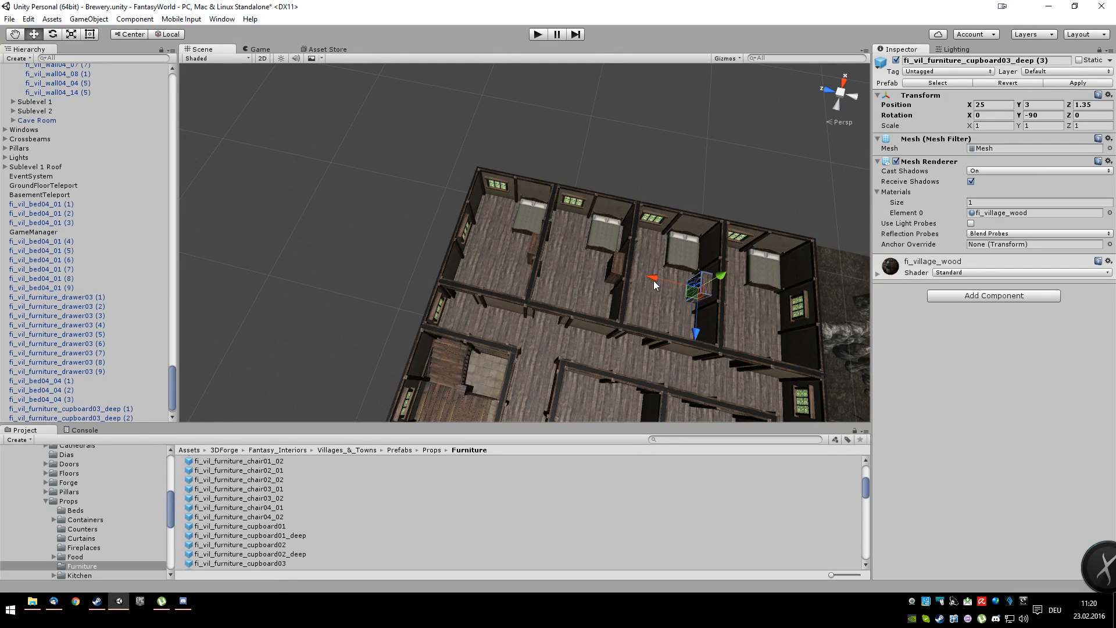
{"action": "left_click_drag", "start_coordinate": [684, 283], "coordinate": [683, 283]}
{"action": "left_click_drag", "start_coordinate": [801, 356], "coordinate": [573, 157], "text": "alt"}
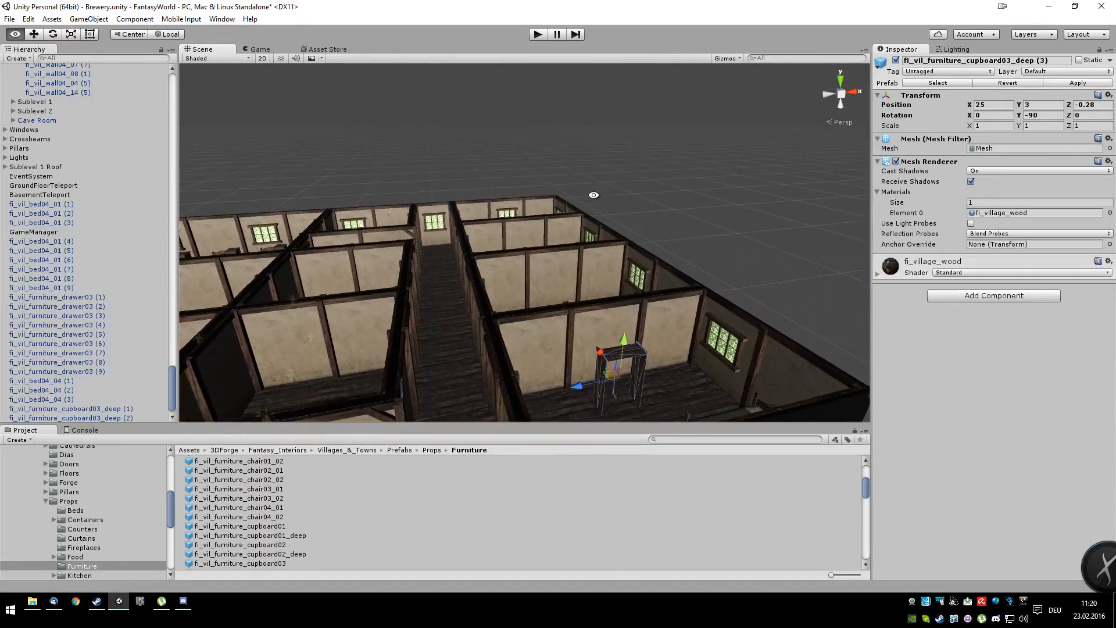
{"action": "left_click", "coordinate": [1044, 117]}
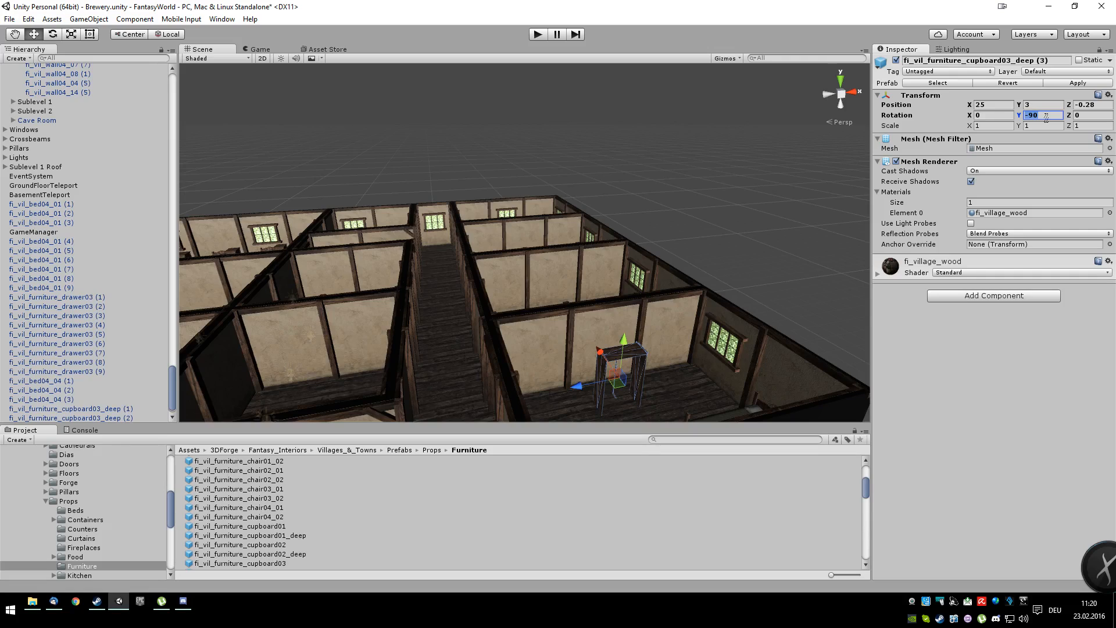
{"action": "type", "text": "90"}
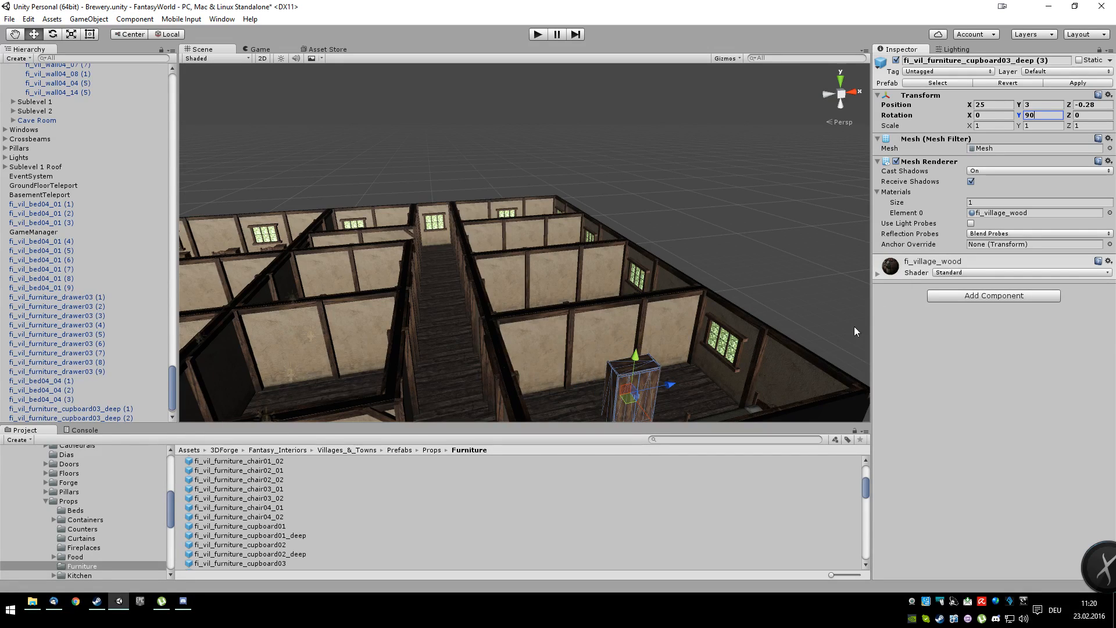
{"action": "left_click_drag", "start_coordinate": [649, 417], "coordinate": [620, 386]}
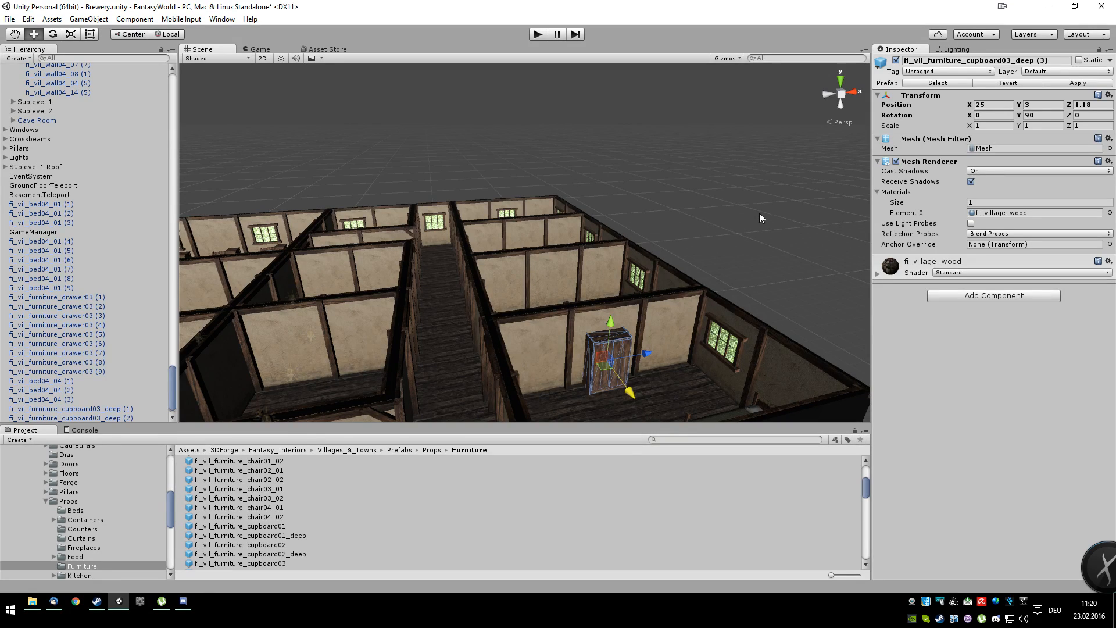
Run the scene in play mode, walk through the second-floor bedrooms to inspect the placed beds and cupboards, and stop playback.
{"action": "left_click", "coordinate": [538, 35]}
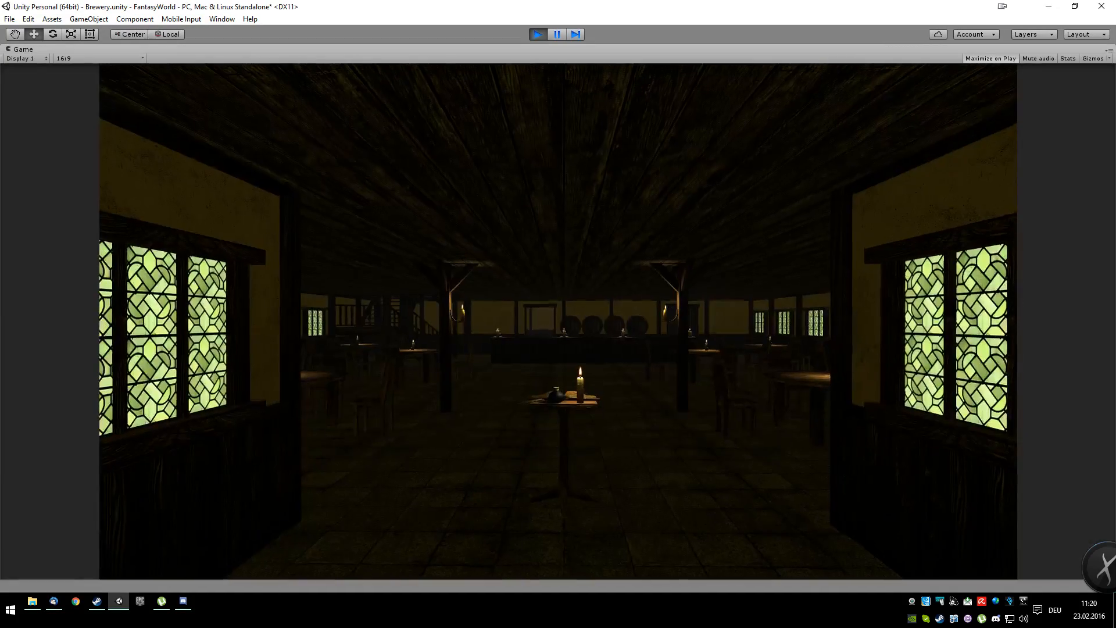
{"action": "key", "text": "w"}
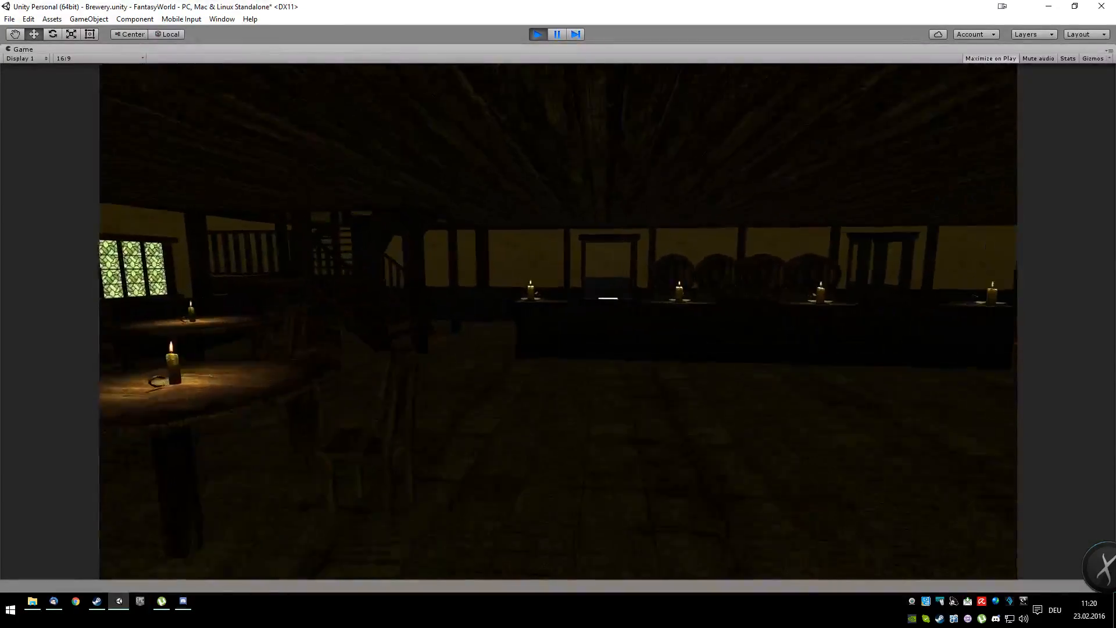
{"action": "key", "text": "w"}
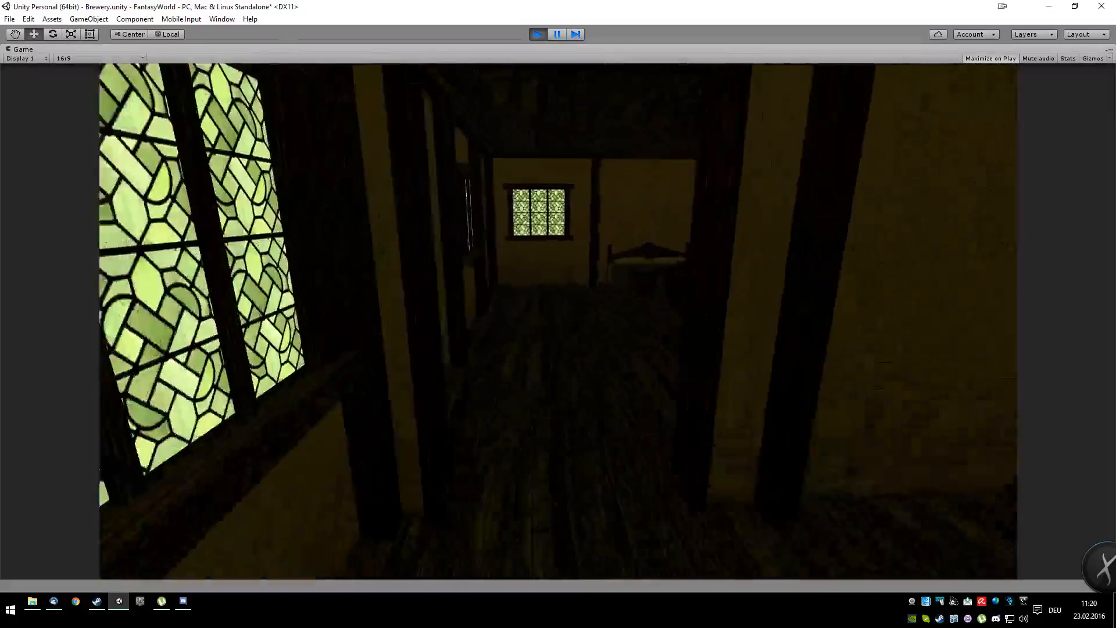
{"action": "key", "text": "w"}
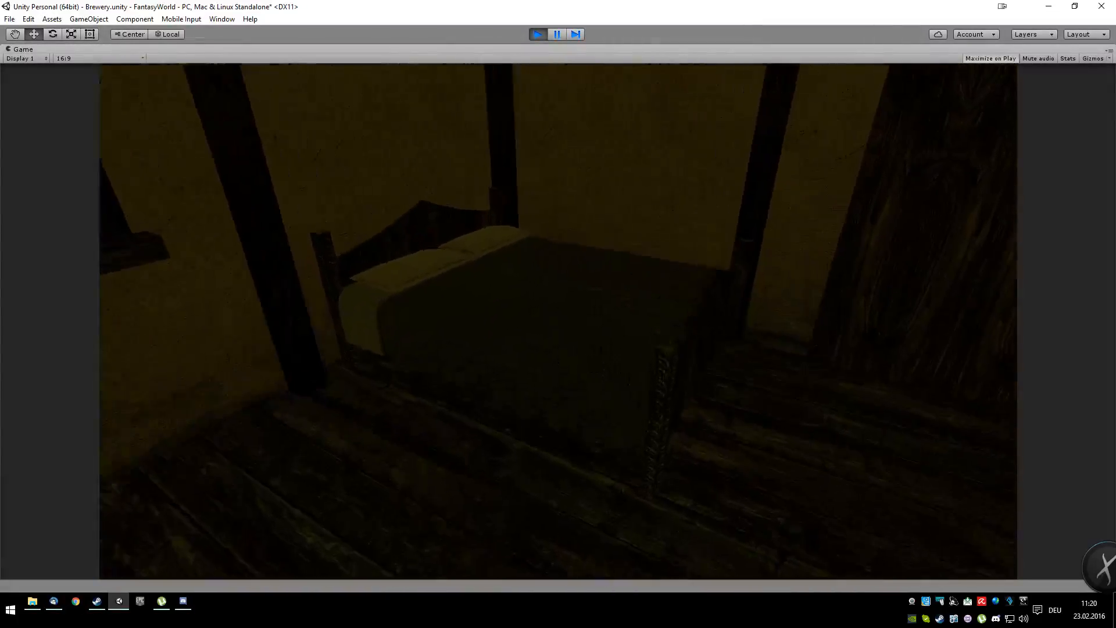
{"action": "key", "text": "w"}
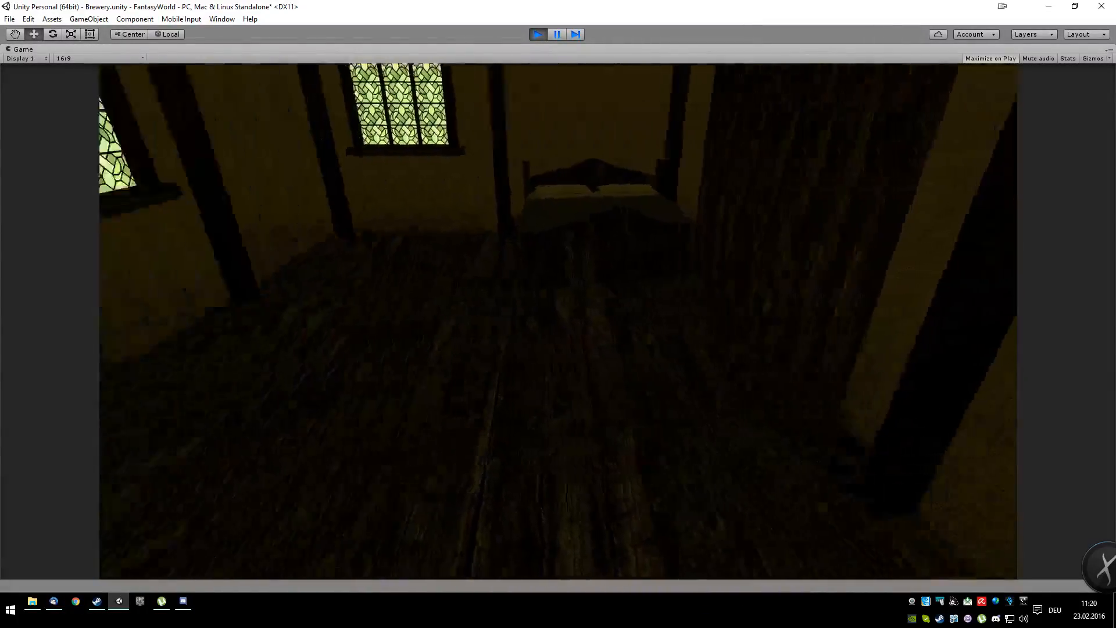
{"action": "key", "text": "w"}
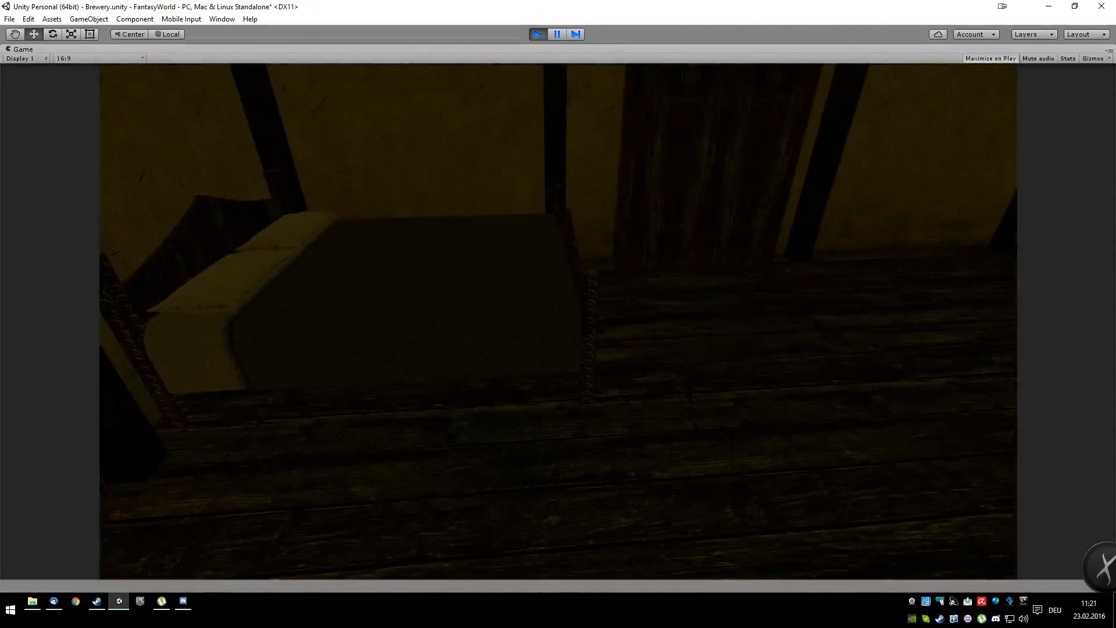
{"action": "key", "text": "w"}
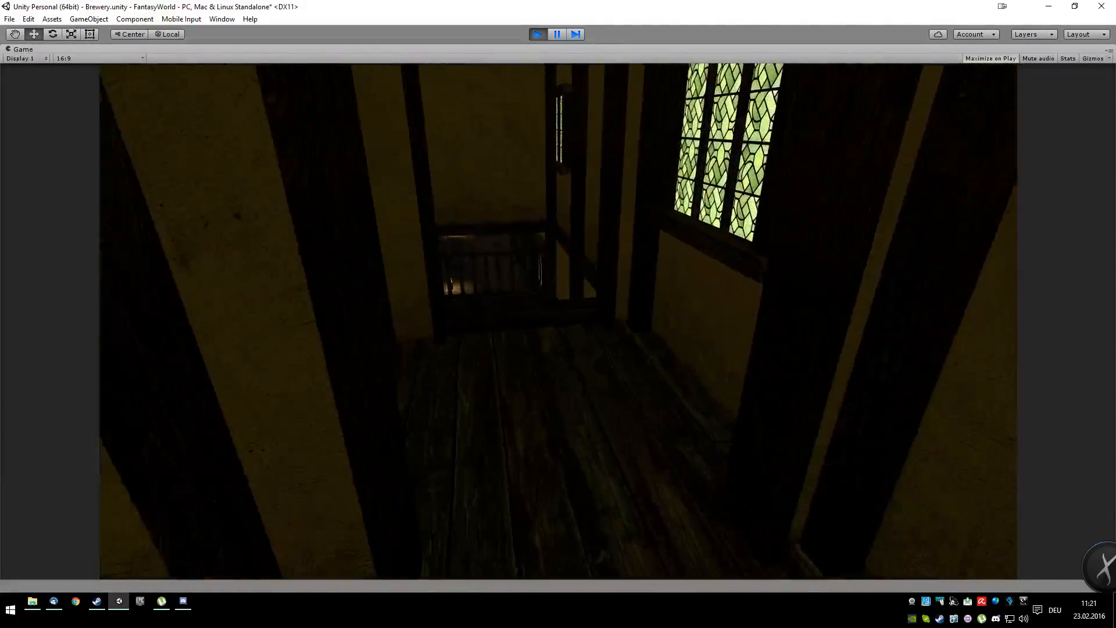
{"action": "key", "text": "w"}
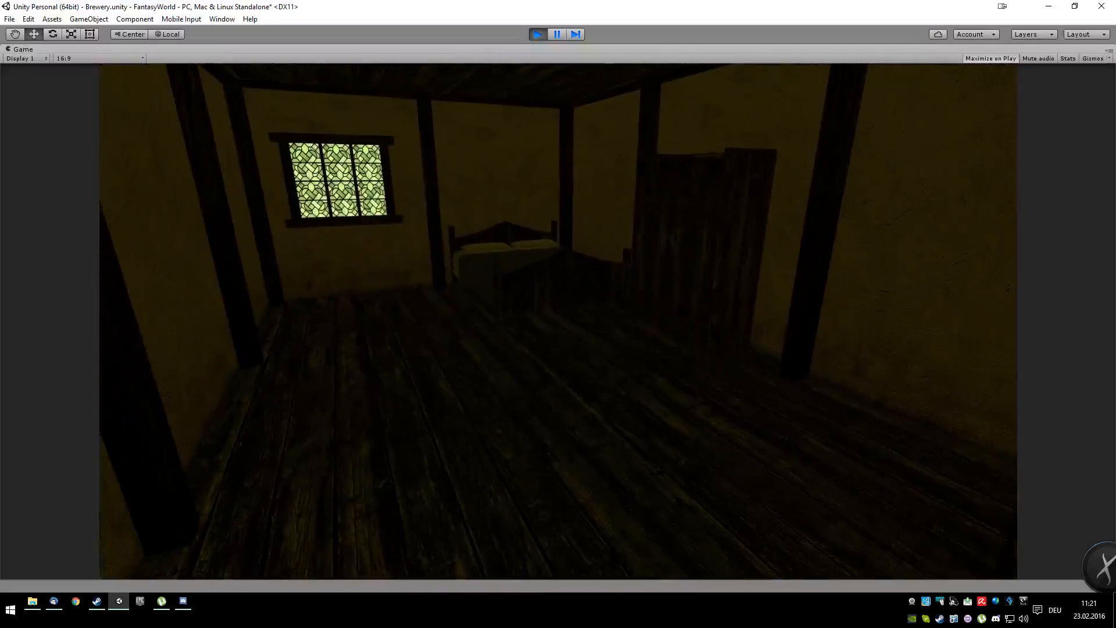
{"action": "key", "text": "w"}
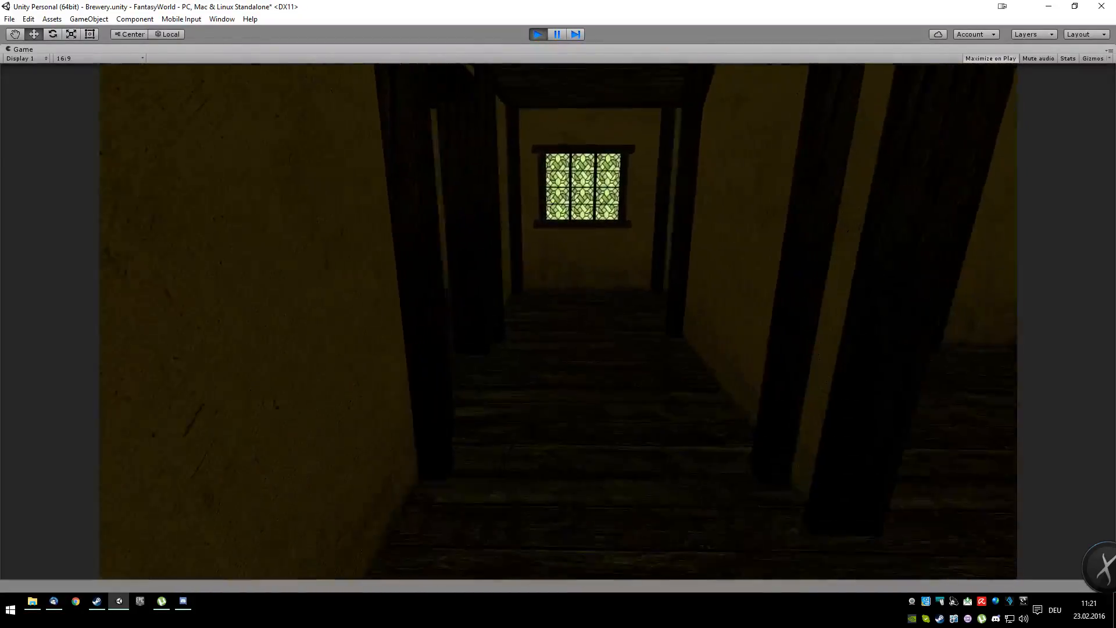
{"action": "key", "text": "w"}
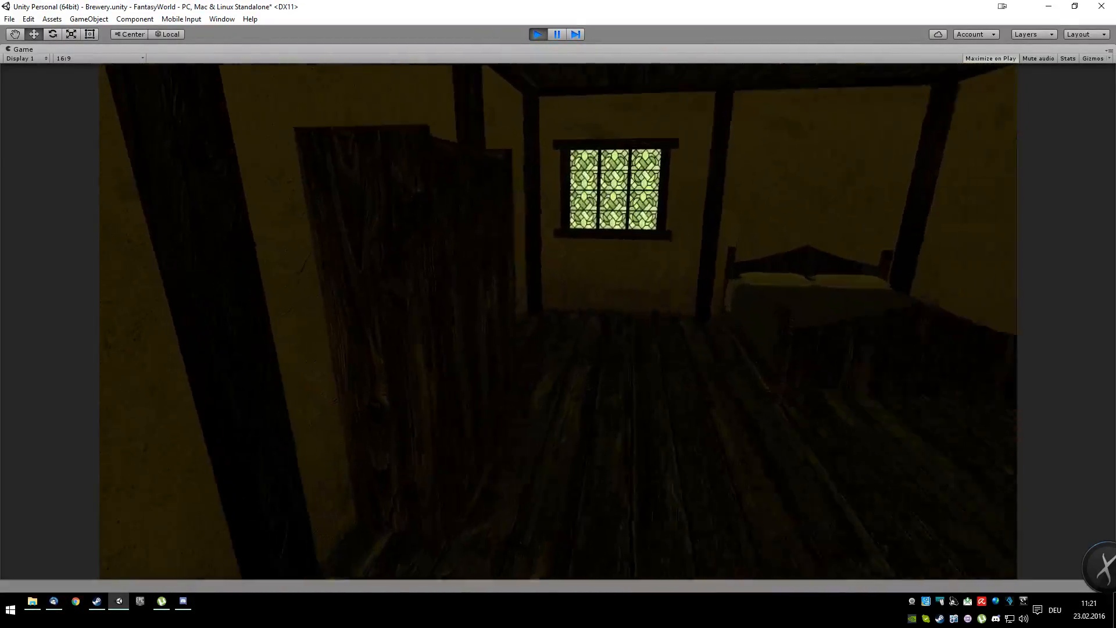
{"action": "key", "text": "w"}
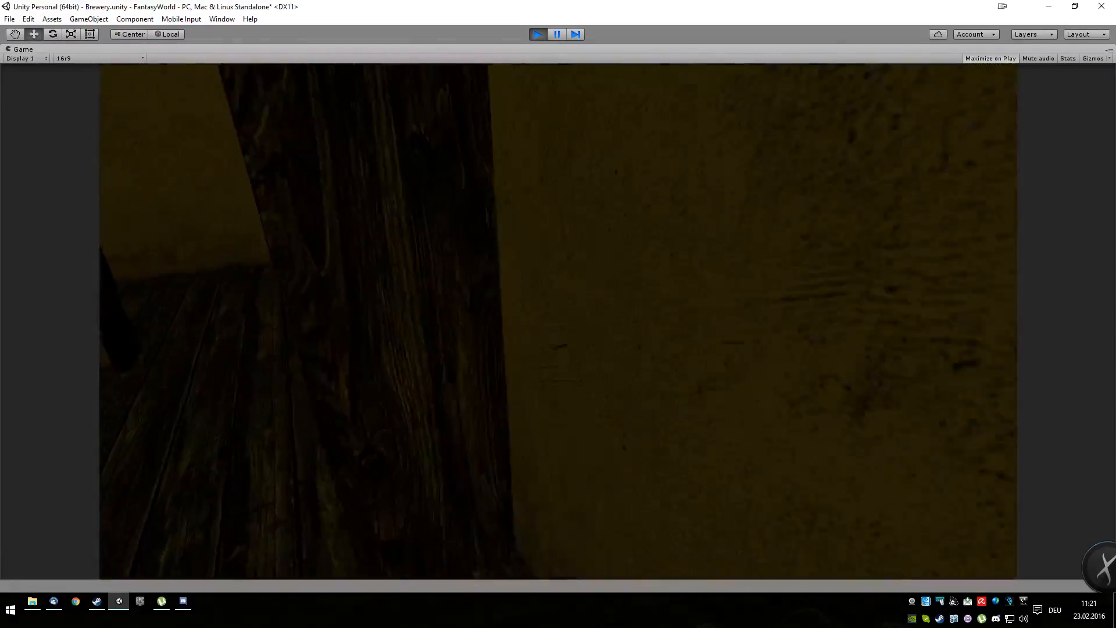
{"action": "key", "text": "w"}
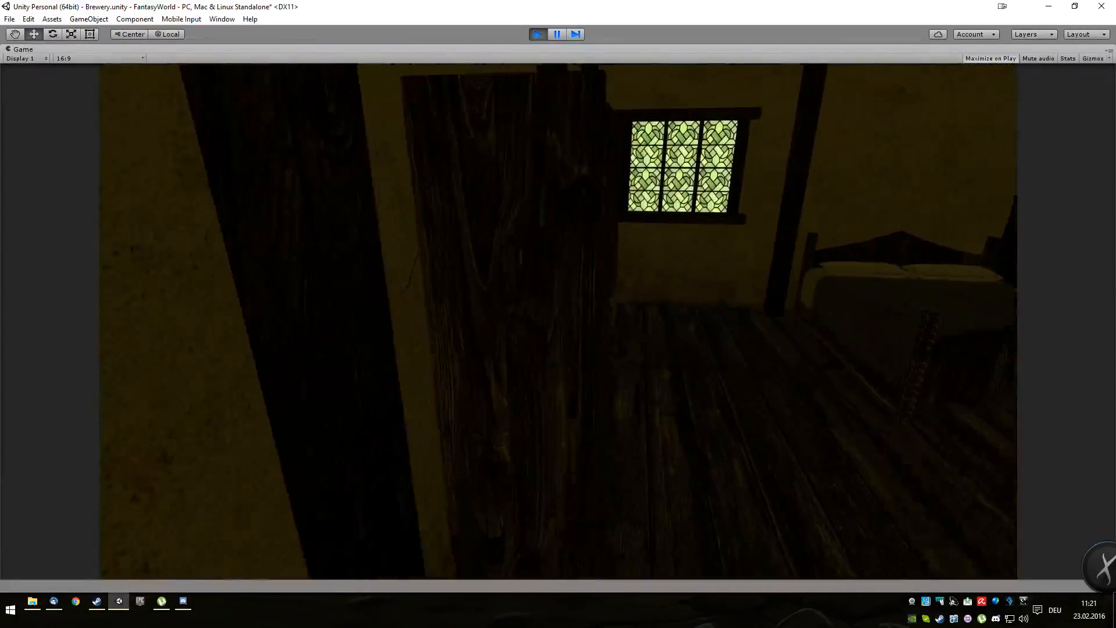
{"action": "key", "text": "w"}
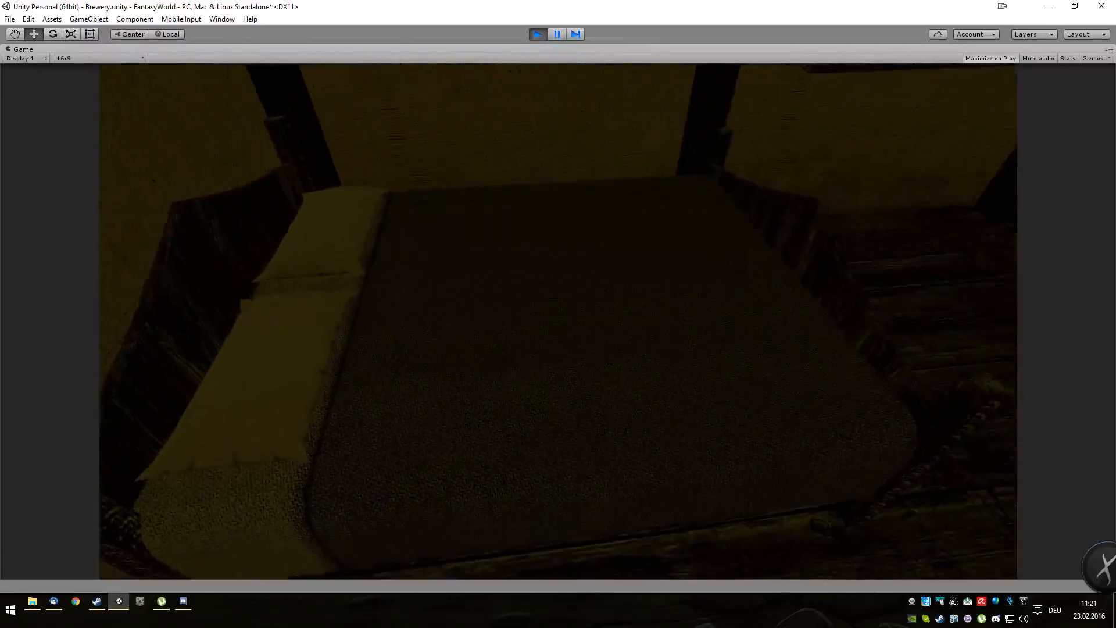
{"action": "key", "text": "w"}
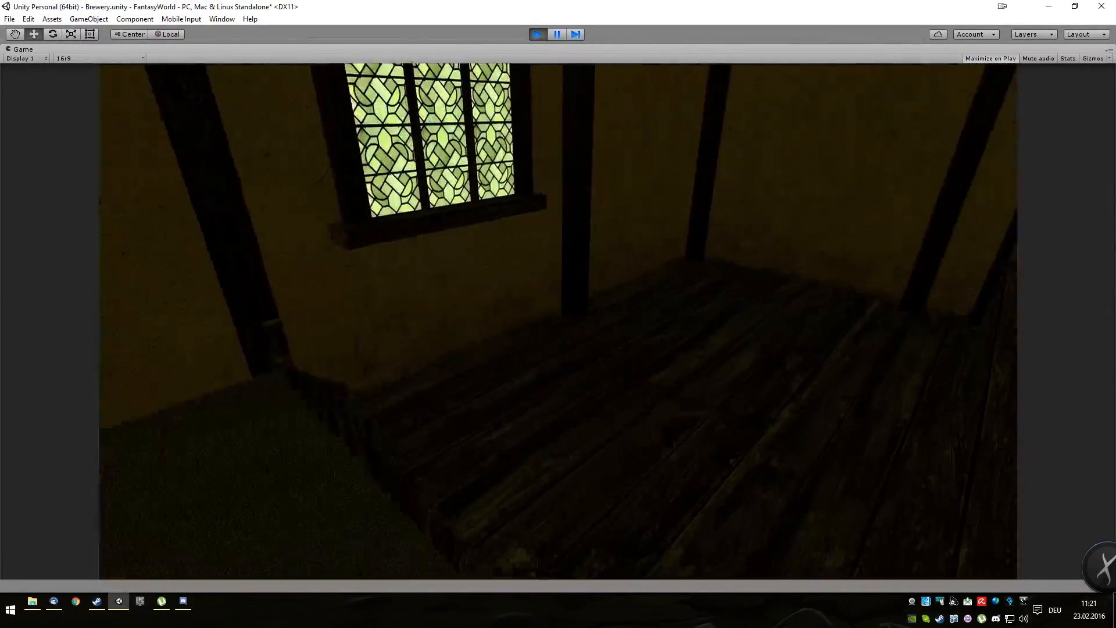
{"action": "key", "text": "w"}
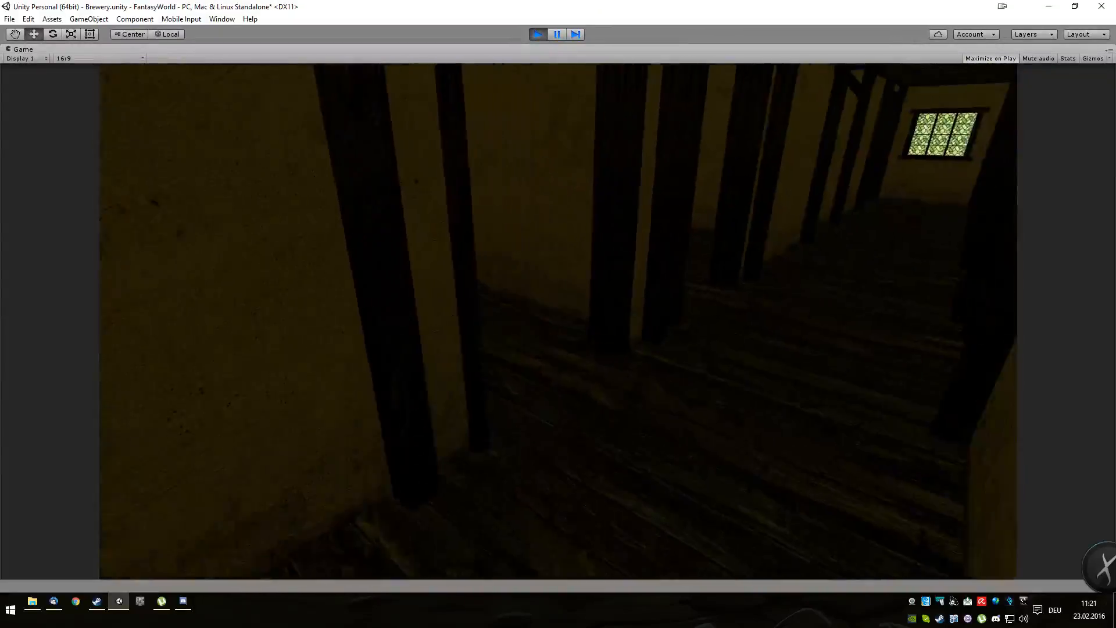
{"action": "key", "text": "w"}
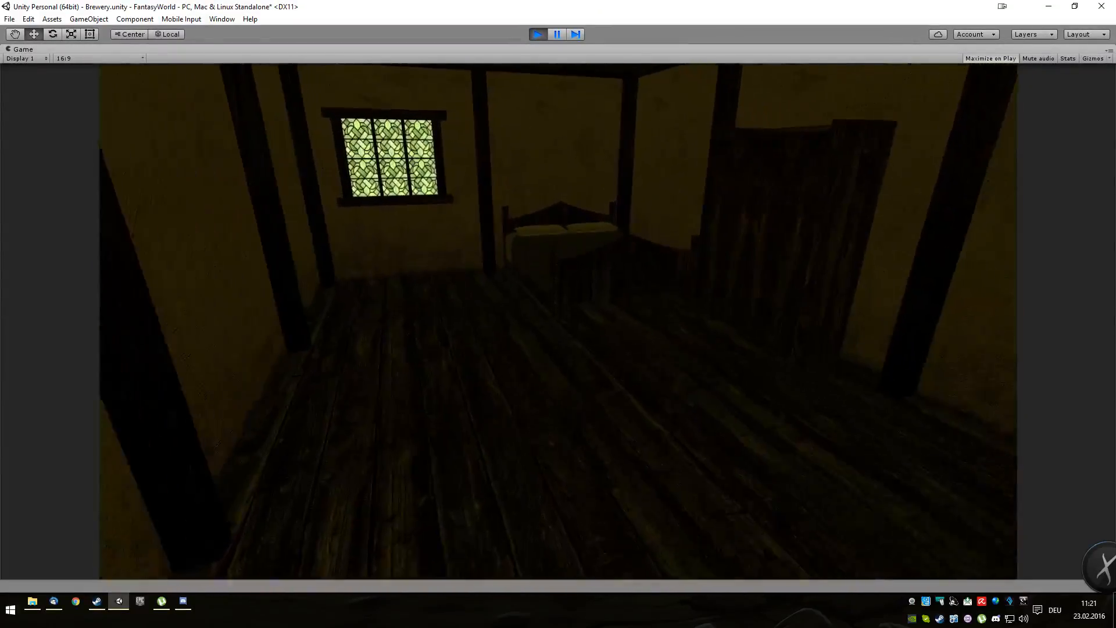
{"action": "key", "text": "w"}
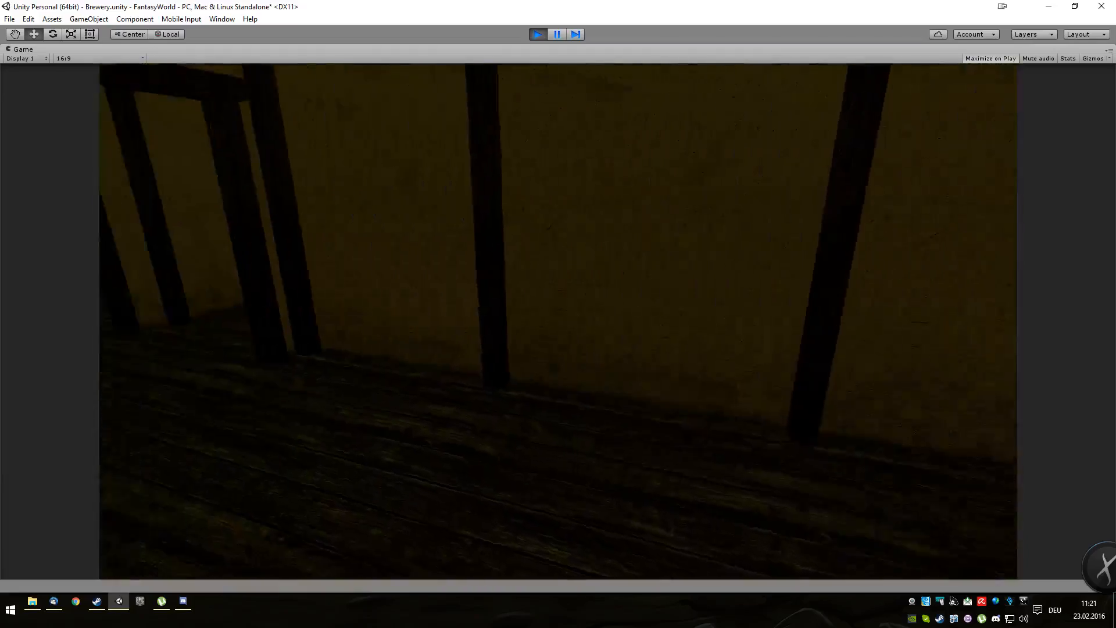
{"action": "key", "text": "w"}
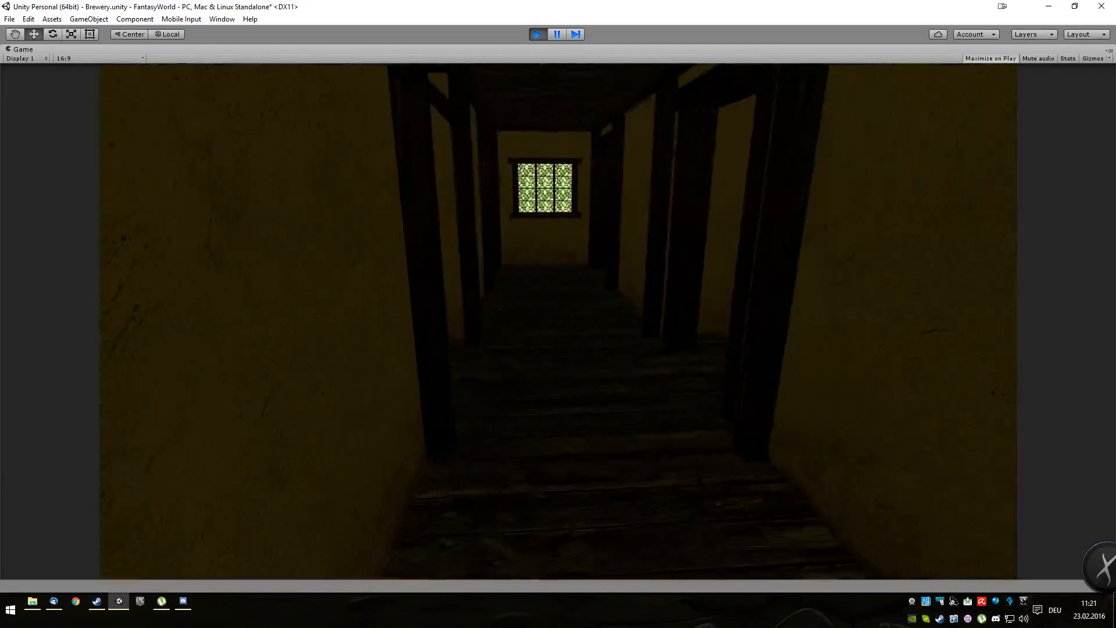
{"action": "key", "text": "w"}
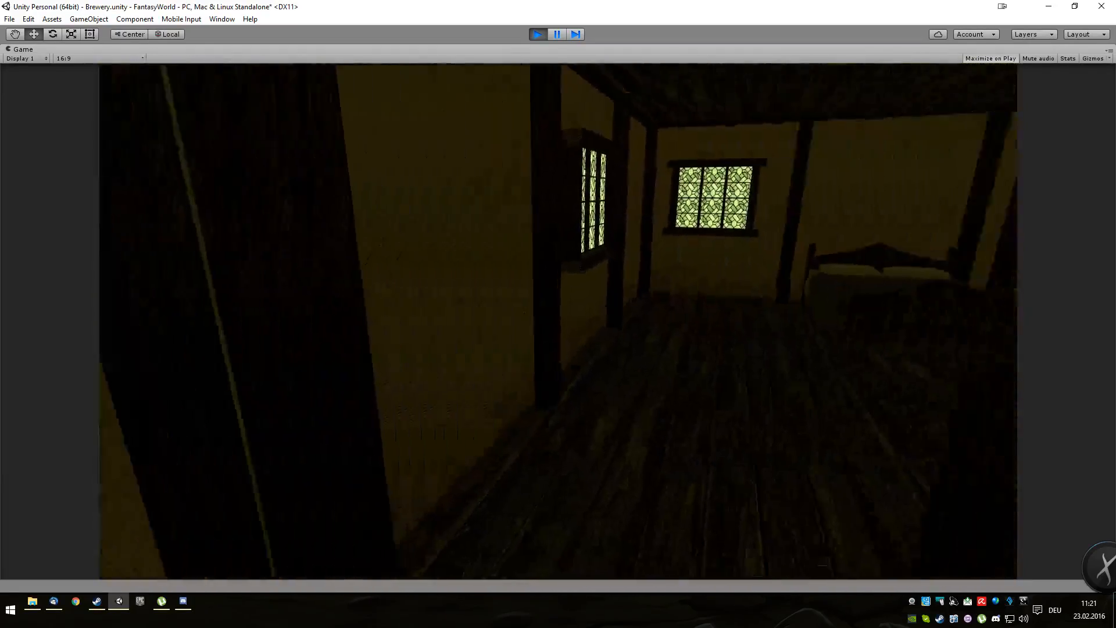
{"action": "key", "text": "w"}
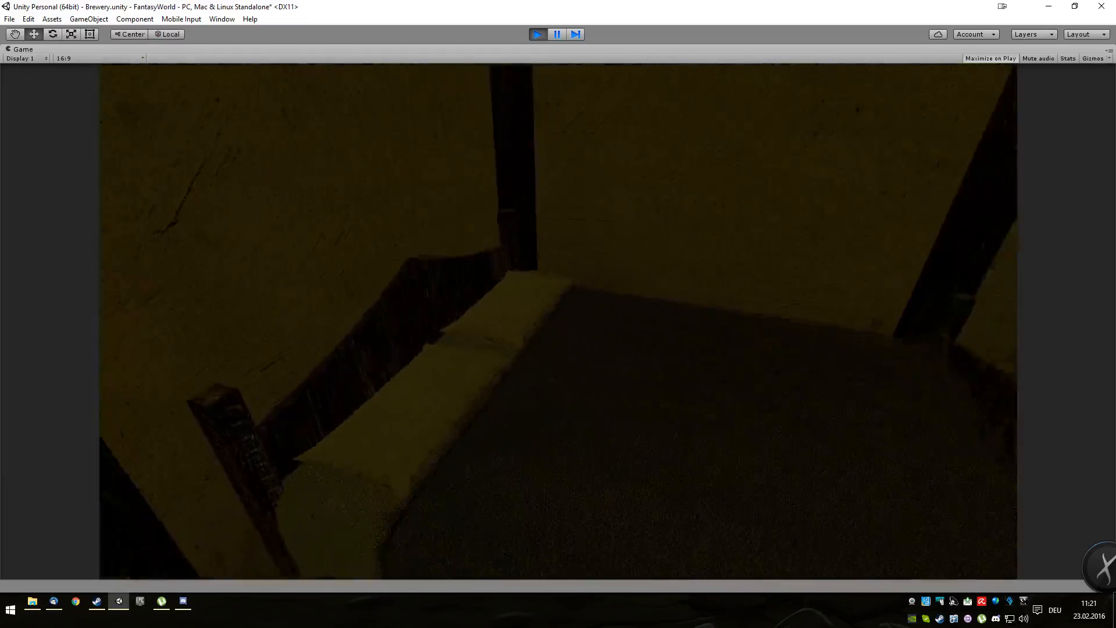
{"action": "key", "text": "w"}
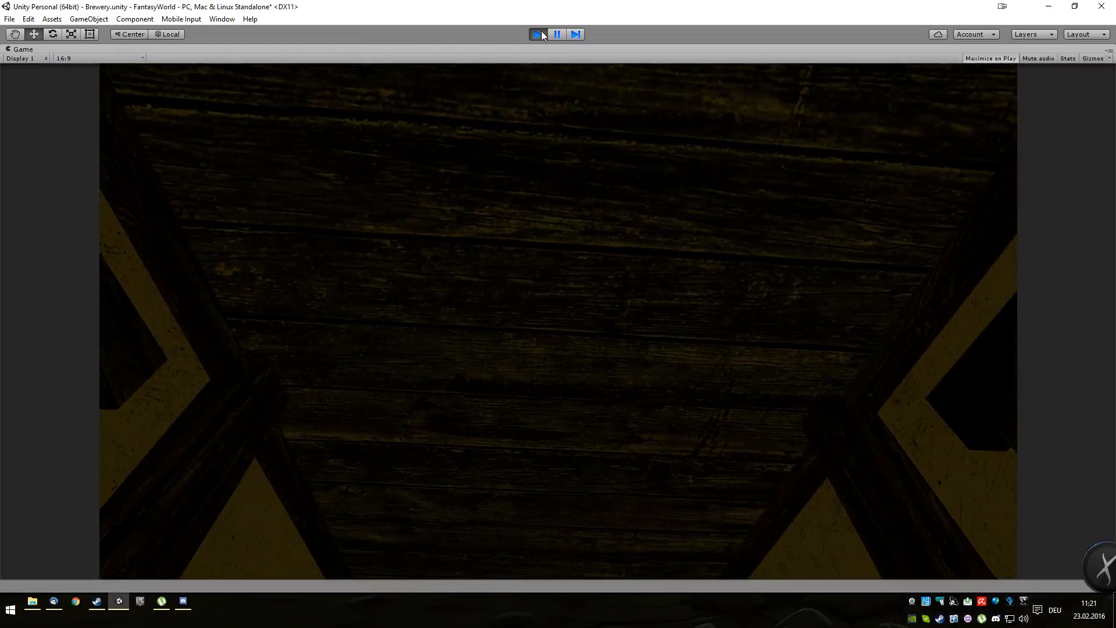
{"action": "left_click", "coordinate": [539, 33]}
Examine the whole second-floor layout from above, including the furnished bedrooms and the empty central rooms.
{"action": "scroll", "coordinate": [513, 338], "scroll_direction": "down", "scroll_amount": 7}
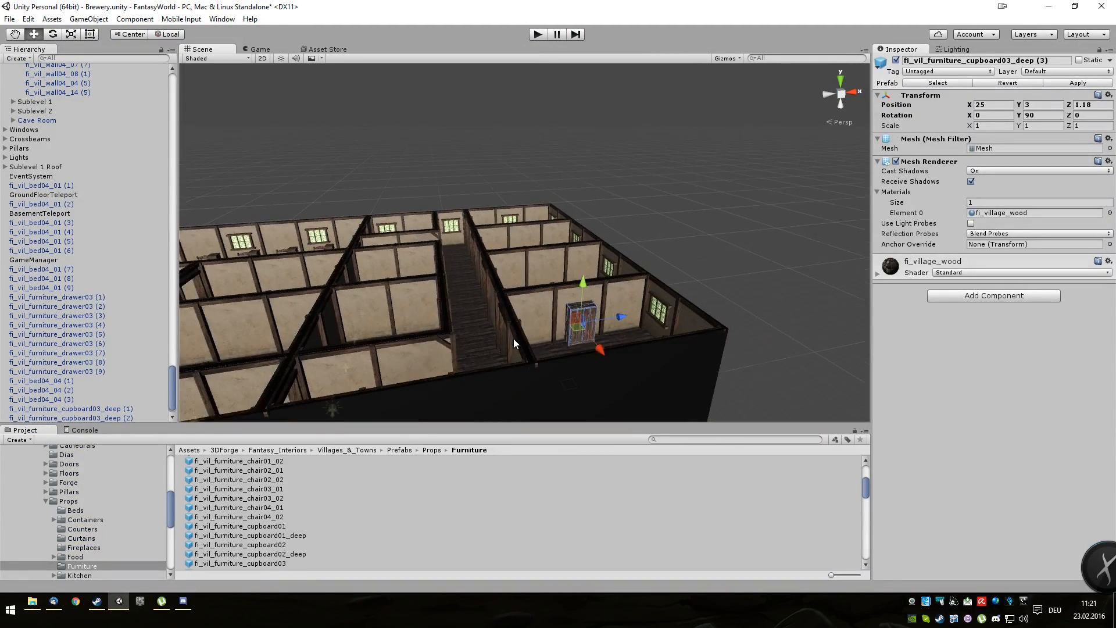
{"action": "left_click_drag", "start_coordinate": [581, 360], "coordinate": [638, 536], "text": "alt"}
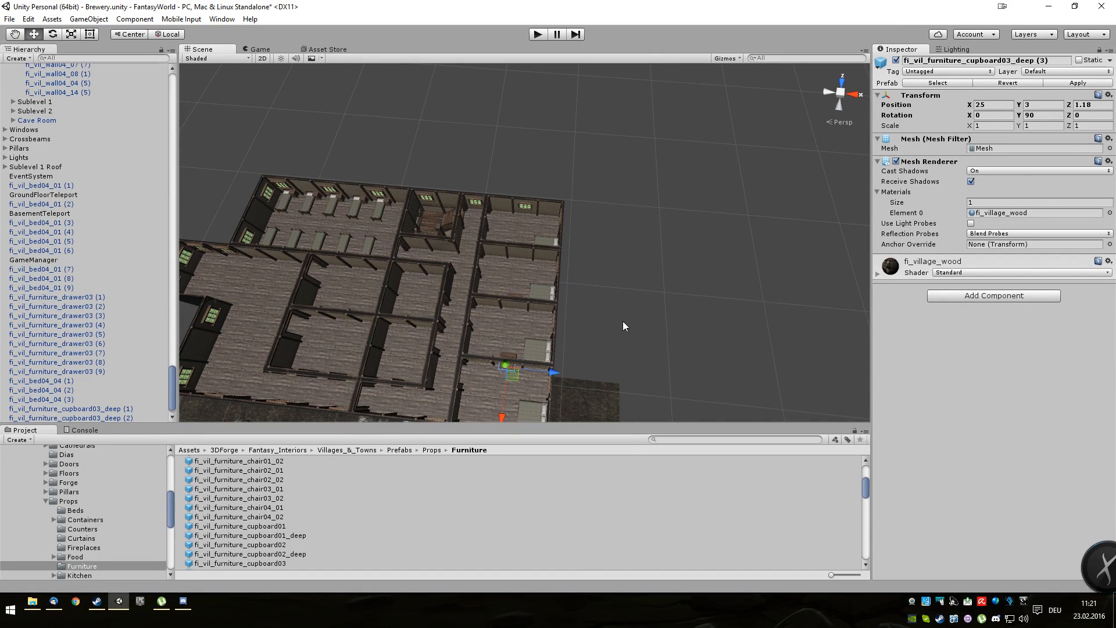
{"action": "scroll", "coordinate": [624, 340], "scroll_direction": "down", "scroll_amount": 5}
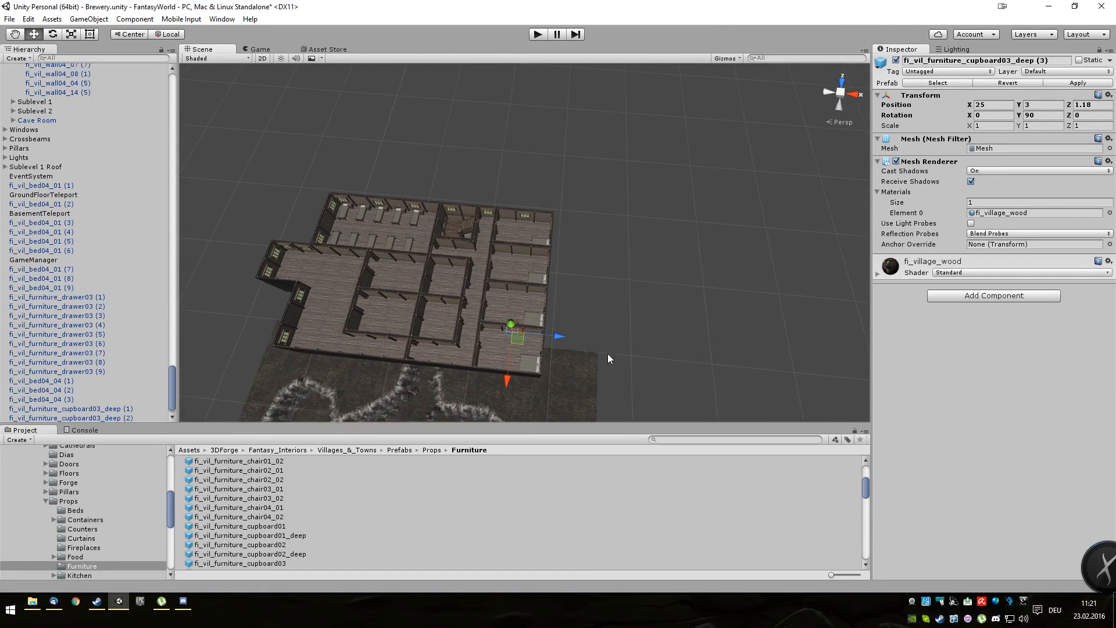
{"action": "scroll", "coordinate": [607, 355], "scroll_direction": "up", "scroll_amount": 5}
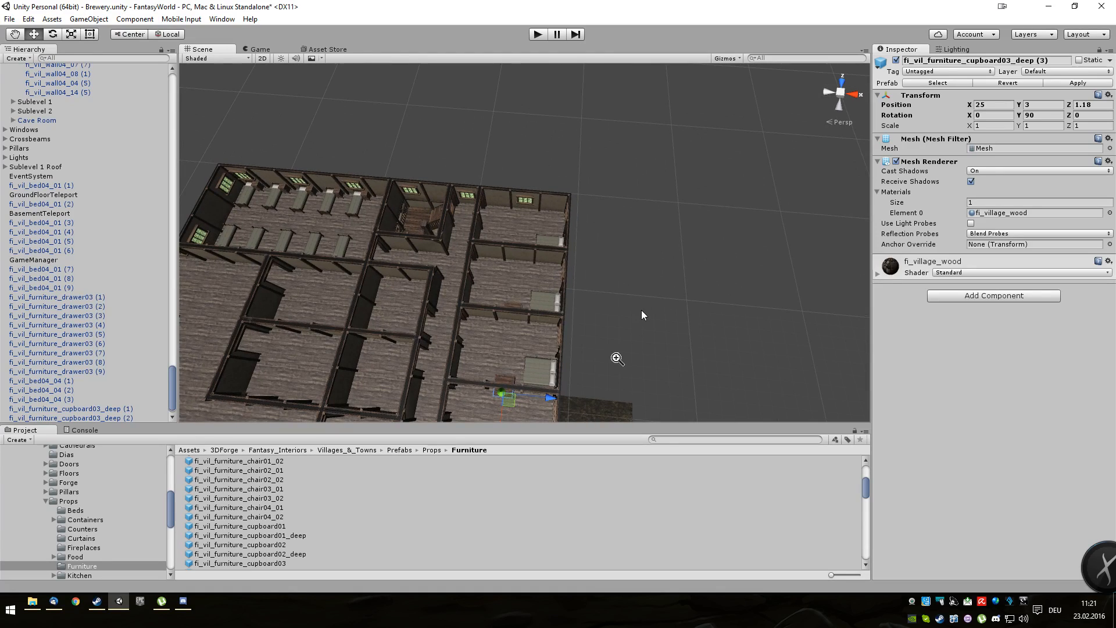
{"action": "key", "text": "Down"}
{"action": "key", "text": "Left"}
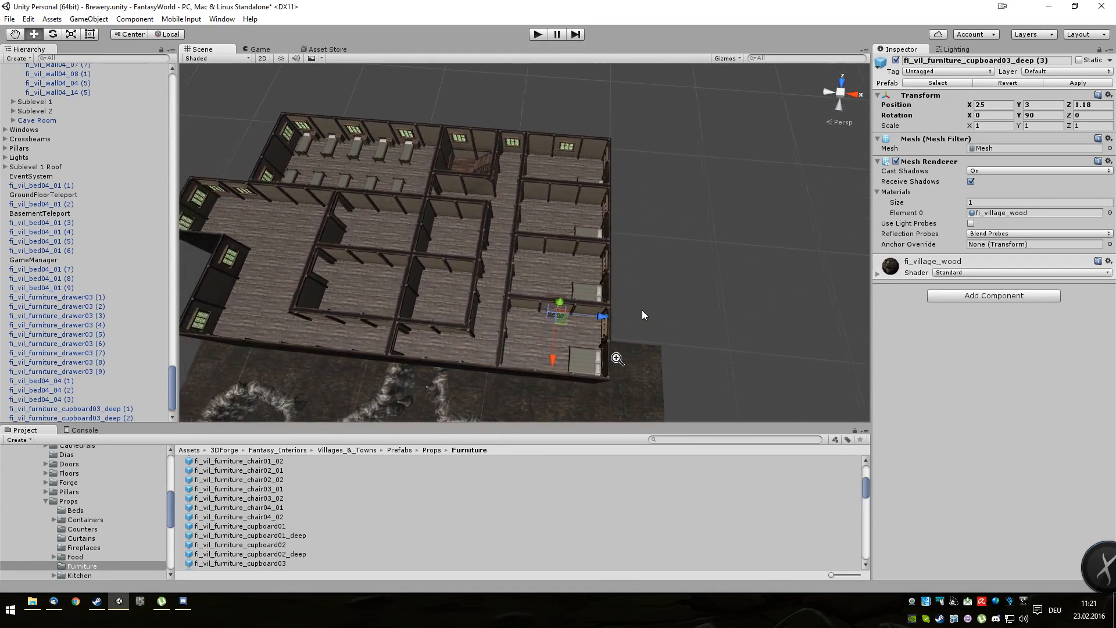
{"action": "key", "text": "Up"}
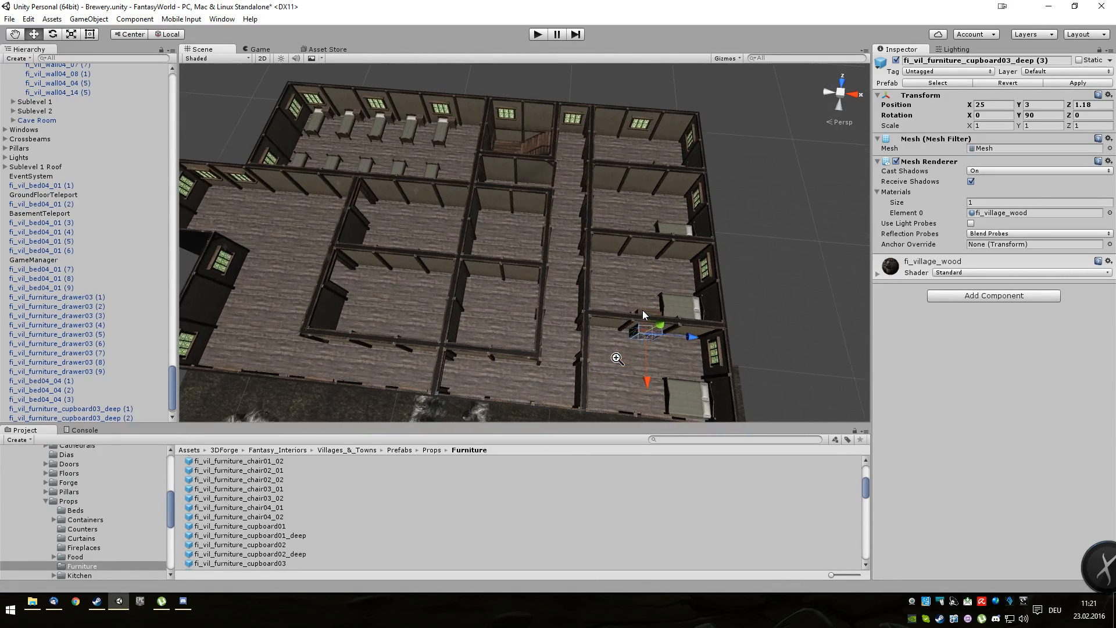
{"action": "scroll", "coordinate": [643, 309], "scroll_direction": "down", "scroll_amount": 1}
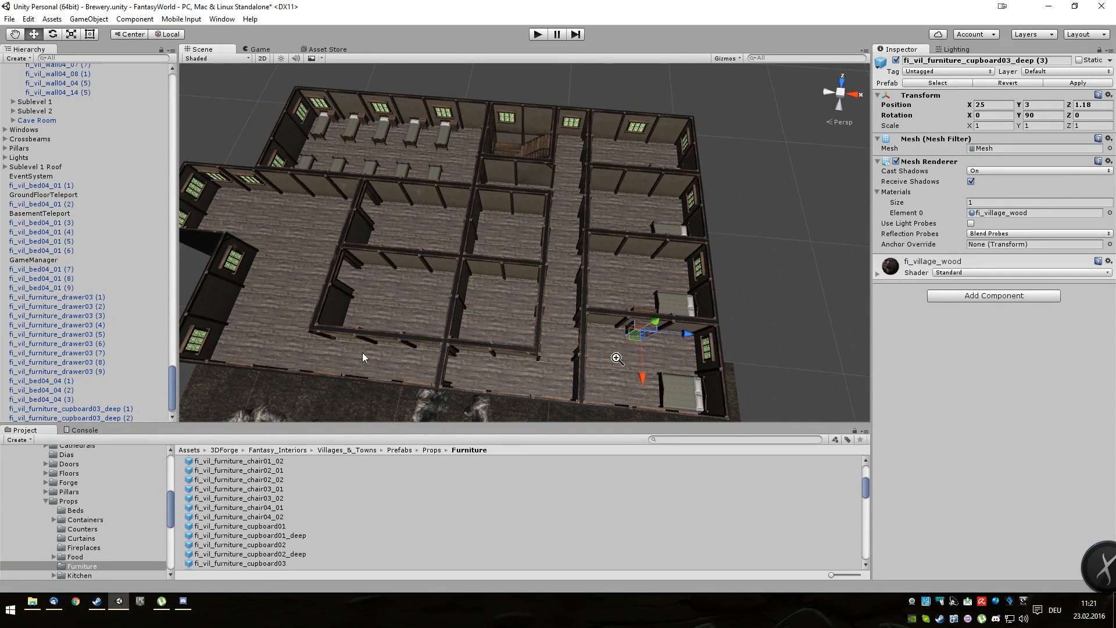
Preview the chair, bookshelf and bench prefabs in the Furniture folder, from fi_vil_furniture_chair04_01 back to the start of the list.
{"action": "left_click", "coordinate": [250, 508]}
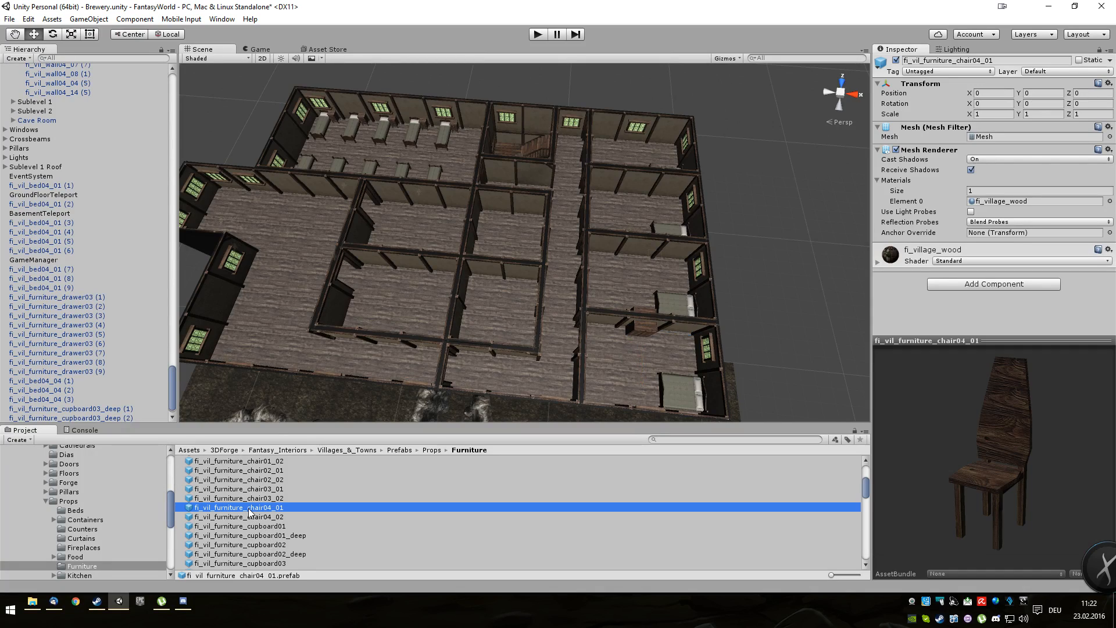
{"action": "key", "text": "Up"}
{"action": "key", "text": "Up"}
{"action": "key", "text": "Up"}
{"action": "key", "text": "Up"}
{"action": "key", "text": "Up"}
{"action": "key", "text": "Up"}
{"action": "key", "text": "Up"}
{"action": "key", "text": "Up"}
{"action": "key", "text": "Up"}
{"action": "key", "text": "Up"}
{"action": "key", "text": "Up"}
{"action": "key", "text": "Up"}
{"action": "key", "text": "Up"}
{"action": "key", "text": "Up"}
{"action": "key", "text": "Up"}
{"action": "key", "text": "Up"}
{"action": "key", "text": "Up"}
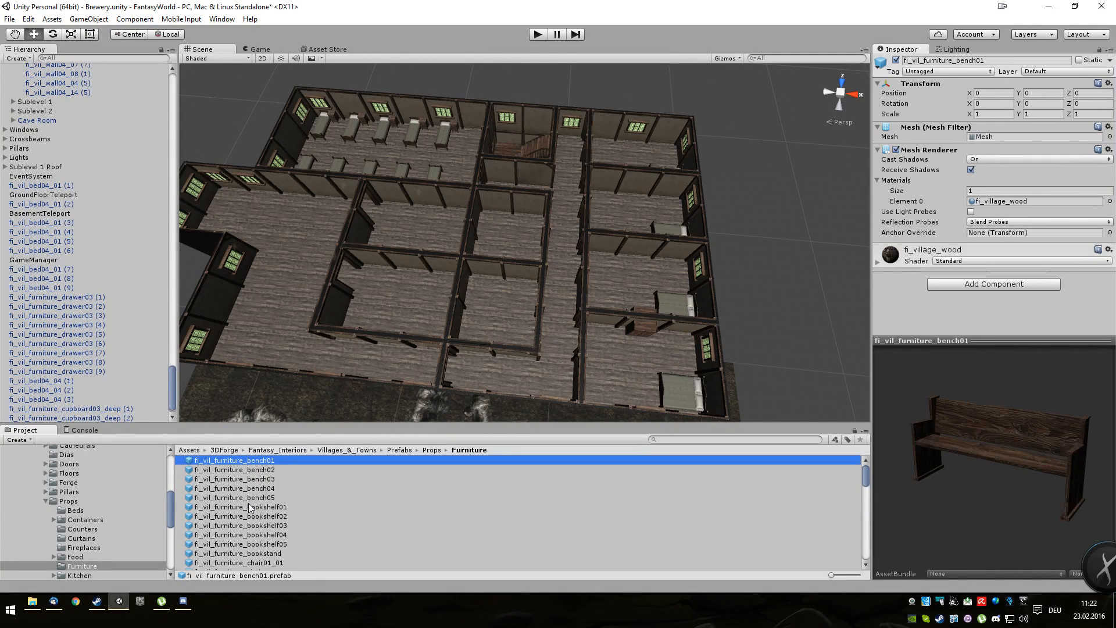
{"action": "key", "text": "Down"}
{"action": "key", "text": "Down"}
{"action": "key", "text": "Down"}
{"action": "key", "text": "Down"}
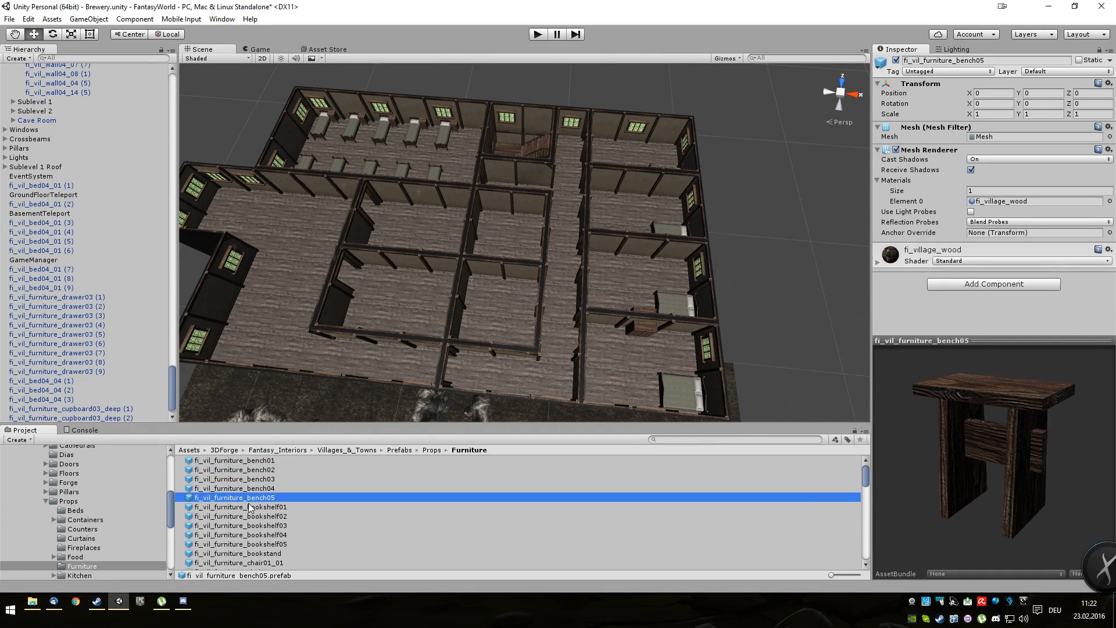
Preview the furniture prefabs from fi_vil_furniture_bench05 through the bookshelves, chairs, cupboards and drawers to fi_vil_furniture_shelf01_01.
{"action": "key", "text": "Down"}
{"action": "key", "text": "Down"}
{"action": "key", "text": "Down"}
{"action": "key", "text": "Down"}
{"action": "key", "text": "Down"}
{"action": "key", "text": "Down"}
{"action": "key", "text": "Down"}
{"action": "key", "text": "Down"}
{"action": "key", "text": "Down"}
{"action": "key", "text": "Down"}
{"action": "key", "text": "Down"}
{"action": "key", "text": "Down"}
{"action": "key", "text": "Down"}
{"action": "key", "text": "Down"}
{"action": "key", "text": "Down"}
{"action": "key", "text": "Down"}
{"action": "key", "text": "Down"}
{"action": "key", "text": "Down"}
{"action": "key", "text": "Down"}
{"action": "key", "text": "Down"}
{"action": "key", "text": "Down"}
{"action": "key", "text": "Down"}
{"action": "key", "text": "Down"}
{"action": "key", "text": "Down"}
{"action": "key", "text": "Down"}
{"action": "key", "text": "Down"}
{"action": "key", "text": "Down"}
{"action": "key", "text": "Down"}
{"action": "key", "text": "Down"}
{"action": "key", "text": "Down"}
{"action": "key", "text": "Down"}
{"action": "key", "text": "Down"}
{"action": "key", "text": "Down"}
{"action": "key", "text": "Down"}
{"action": "key", "text": "Down"}
{"action": "key", "text": "Down"}
{"action": "key", "text": "Down"}
{"action": "key", "text": "Down"}
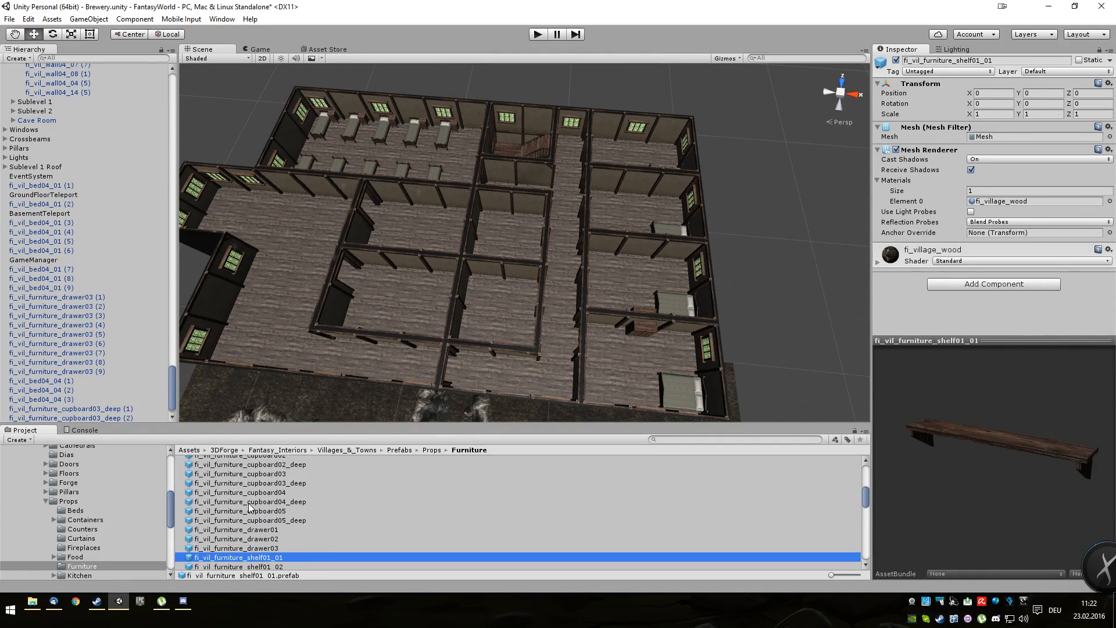
Preview the remaining shelf, stool and table prefabs up to fi_vil_furniture_table03_01, and return to fi_vil_furniture_table02_05.
{"action": "key", "text": "Up"}
{"action": "key", "text": "Up"}
{"action": "key", "text": "Up"}
{"action": "key", "text": "Up"}
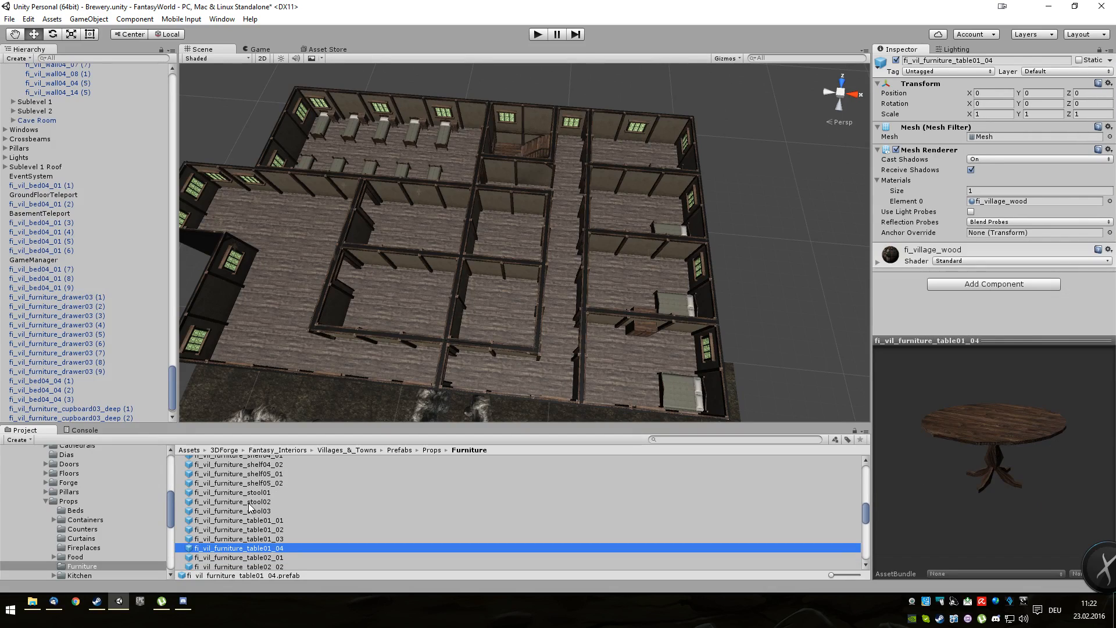
{"action": "key", "text": "Down"}
{"action": "key", "text": "Down"}
{"action": "key", "text": "Down"}
{"action": "key", "text": "Down"}
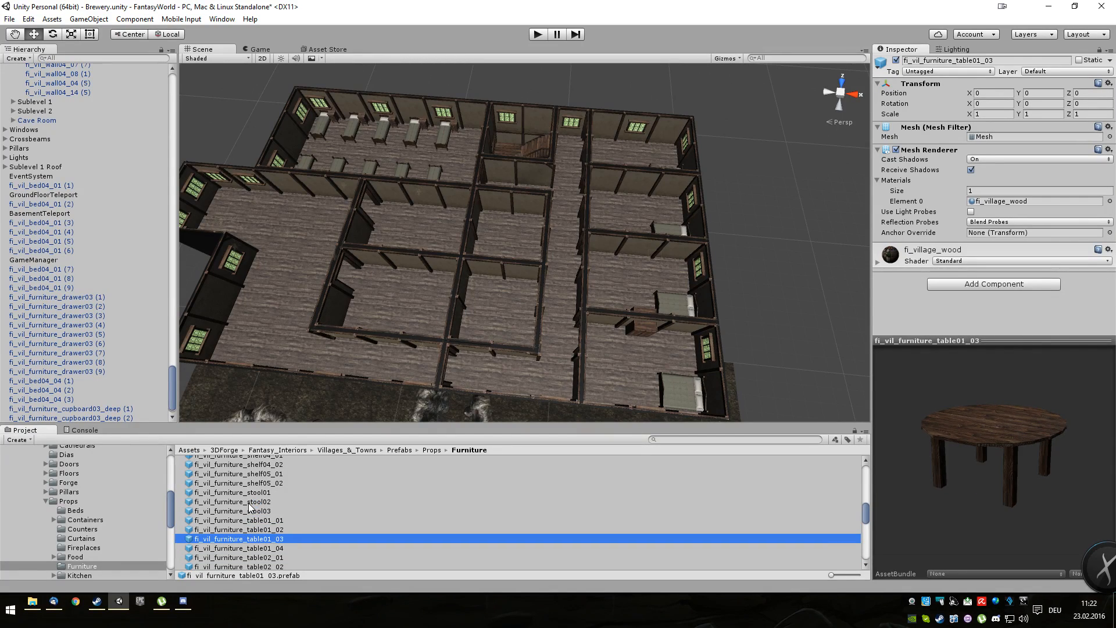
{"action": "key", "text": "Down"}
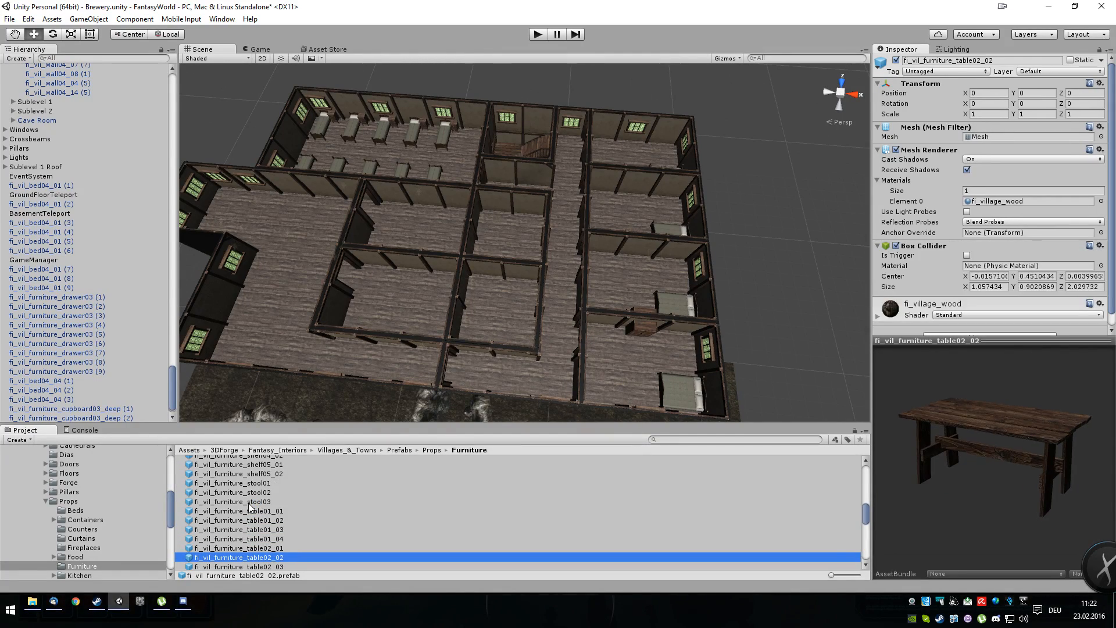
{"action": "key", "text": "Down"}
{"action": "key", "text": "Down"}
{"action": "key", "text": "Down"}
{"action": "key", "text": "Down"}
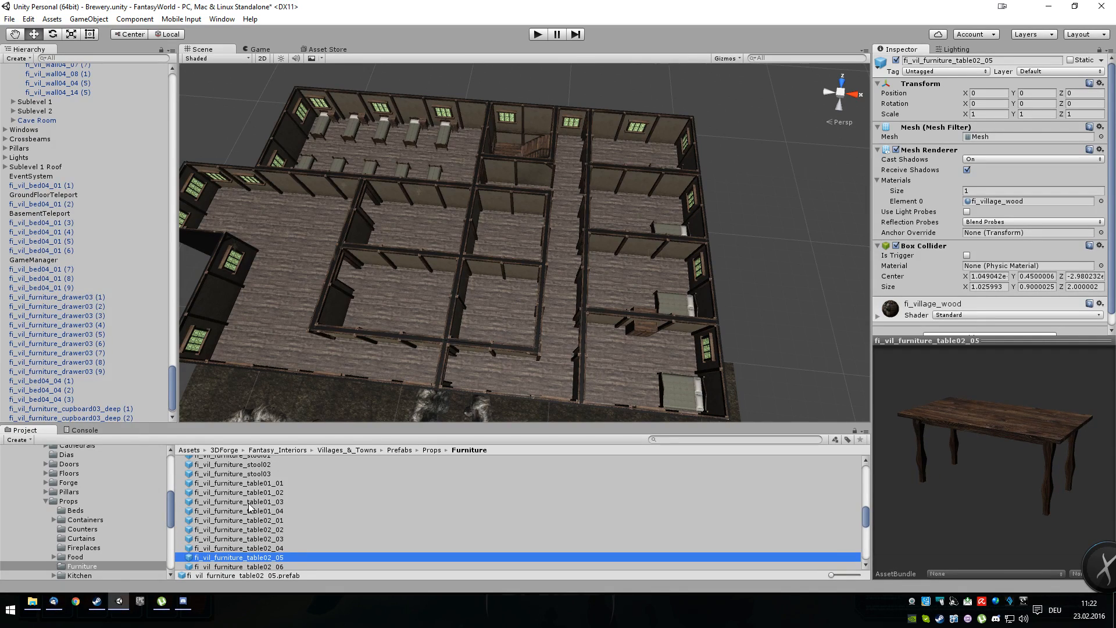
{"action": "key", "text": "Down"}
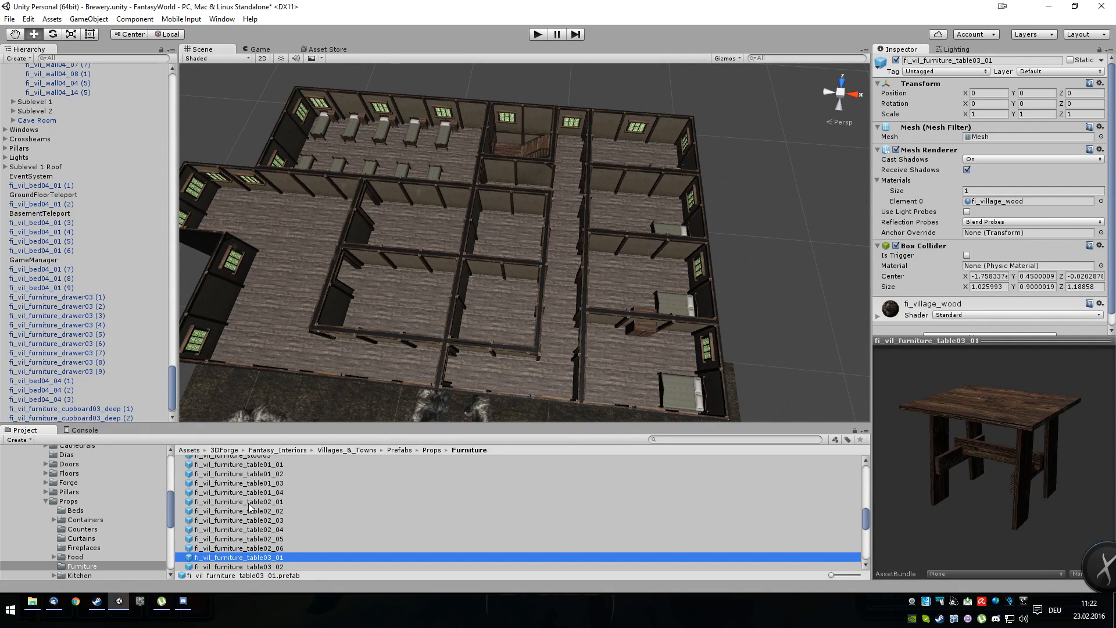
{"action": "key", "text": "Up"}
{"action": "key", "text": "Up"}
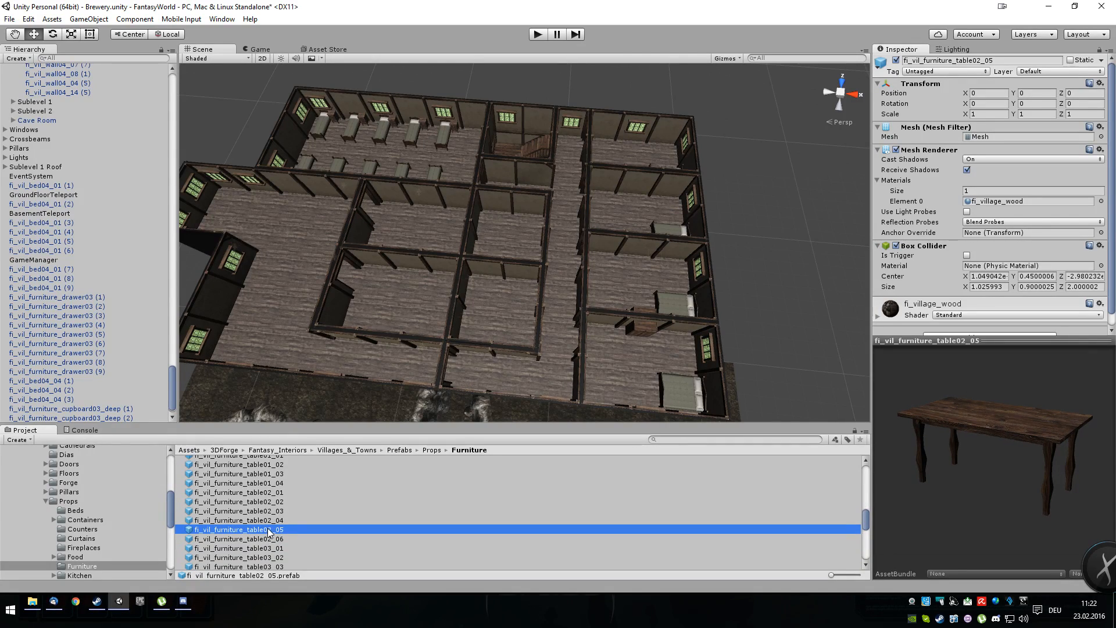
Place fi_vil_furniture_table02_05 in the first bedroom and duplicate it along Z into the other three bedrooms of the row.
{"action": "left_click_drag", "start_coordinate": [269, 531], "coordinate": [606, 389]}
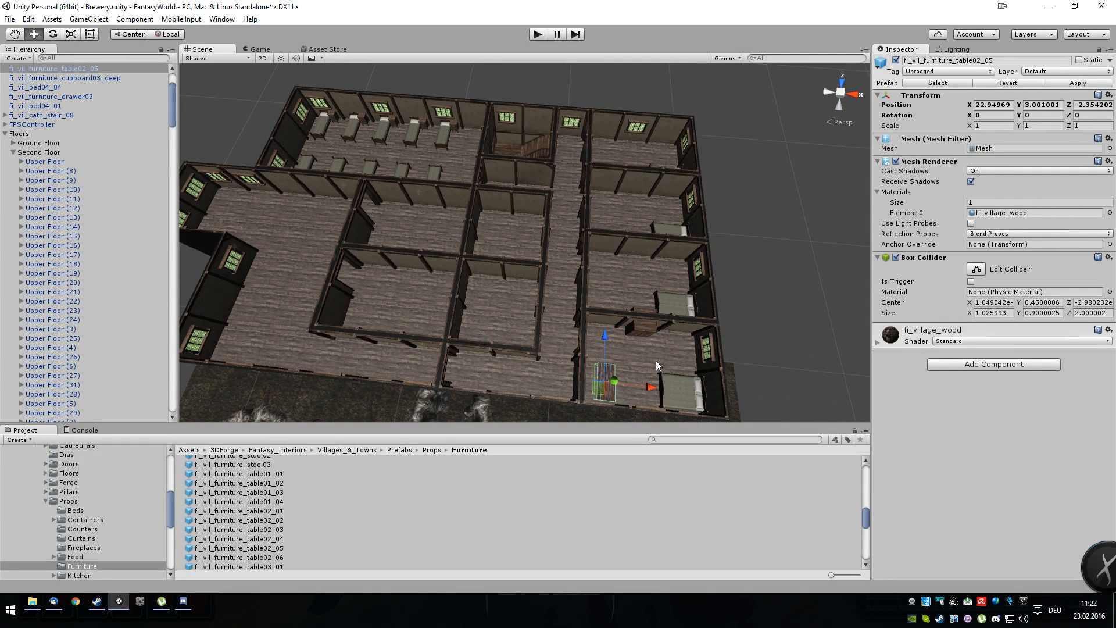
{"action": "left_click_drag", "start_coordinate": [606, 341], "coordinate": [609, 118]}
{"action": "key", "text": "ctrl+d"}
{"action": "key", "text": "ctrl+d"}
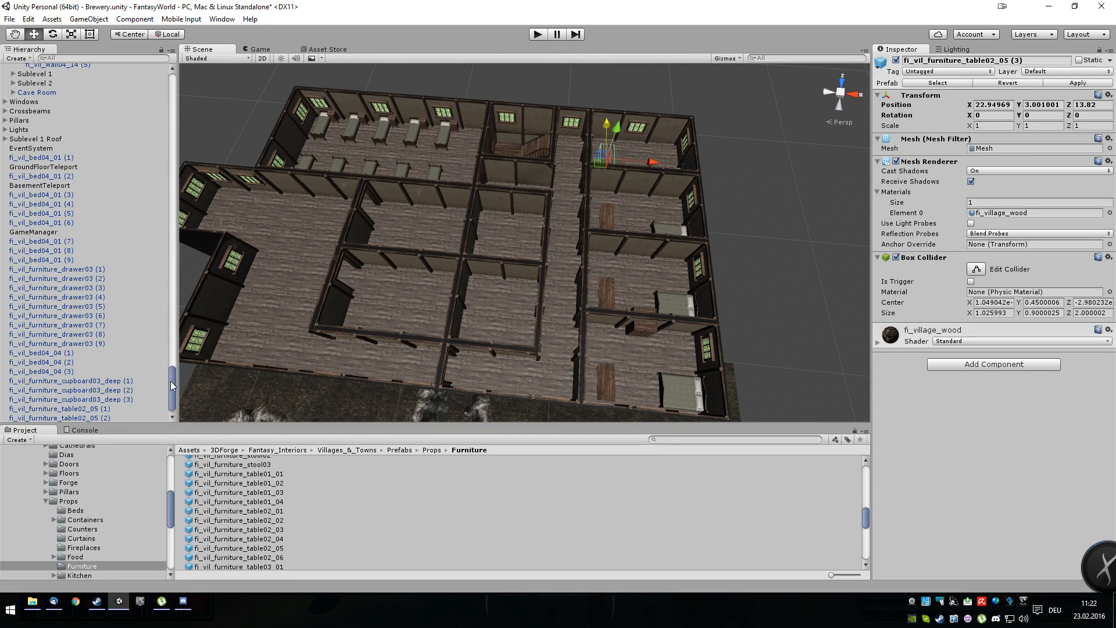
Move the table in the end bedroom, fi_vil_furniture_table02_05 (3), against the wall beside the doorway, at about X 21.89 and Z 12.6.
{"action": "scroll", "coordinate": [173, 386], "scroll_direction": "down", "scroll_amount": 1}
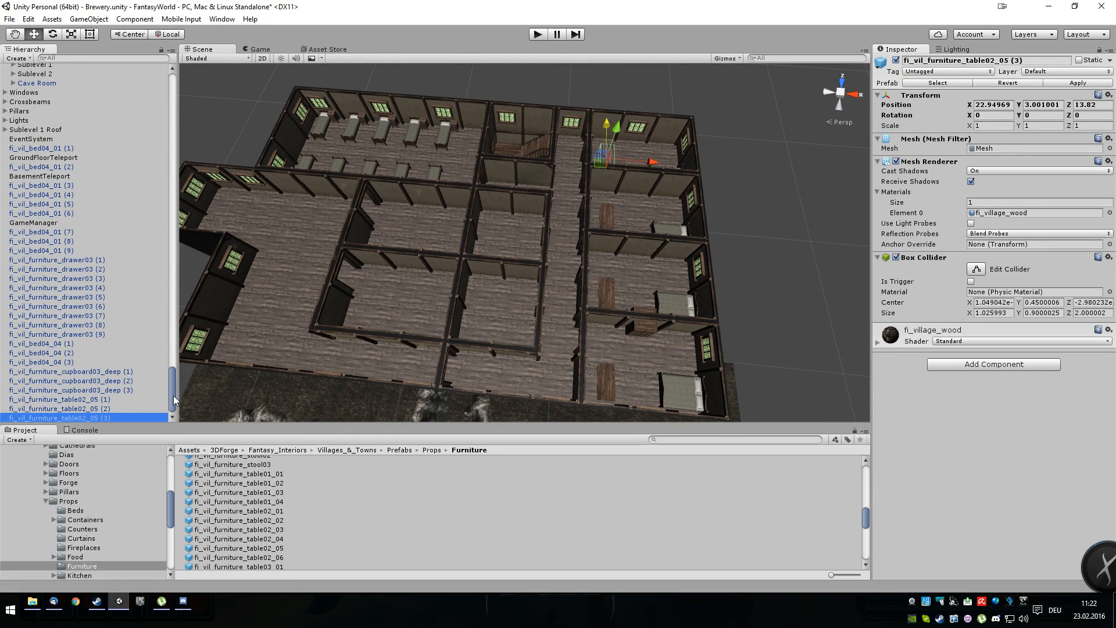
{"action": "double_click", "coordinate": [87, 418]}
{"action": "scroll", "coordinate": [599, 282], "scroll_direction": "up", "scroll_amount": 3}
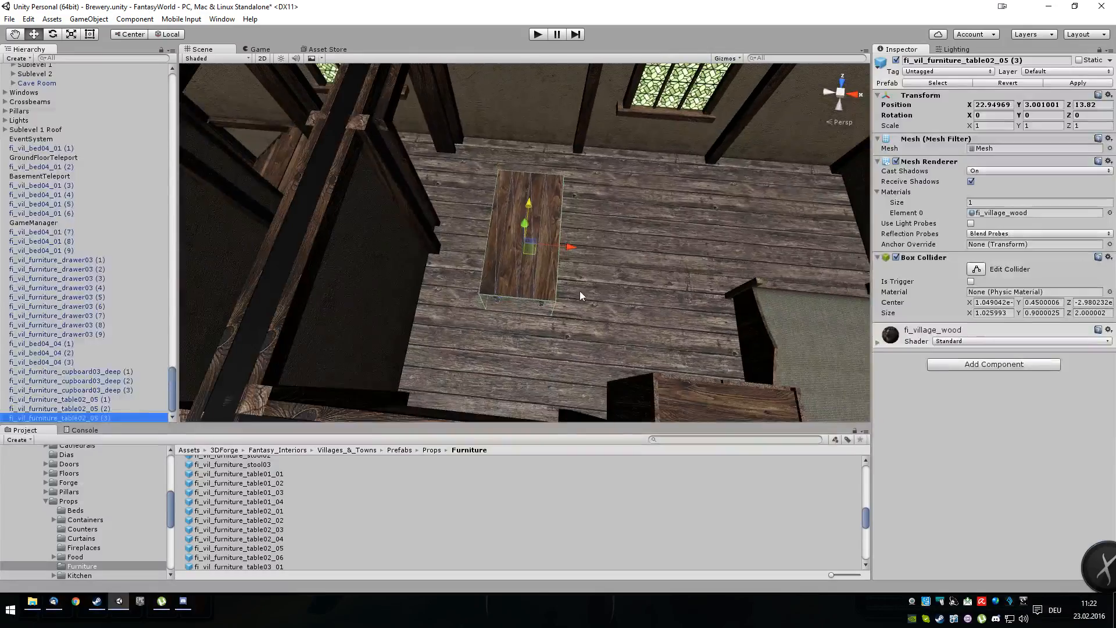
{"action": "left_click_drag", "start_coordinate": [608, 257], "coordinate": [511, 242], "text": "alt"}
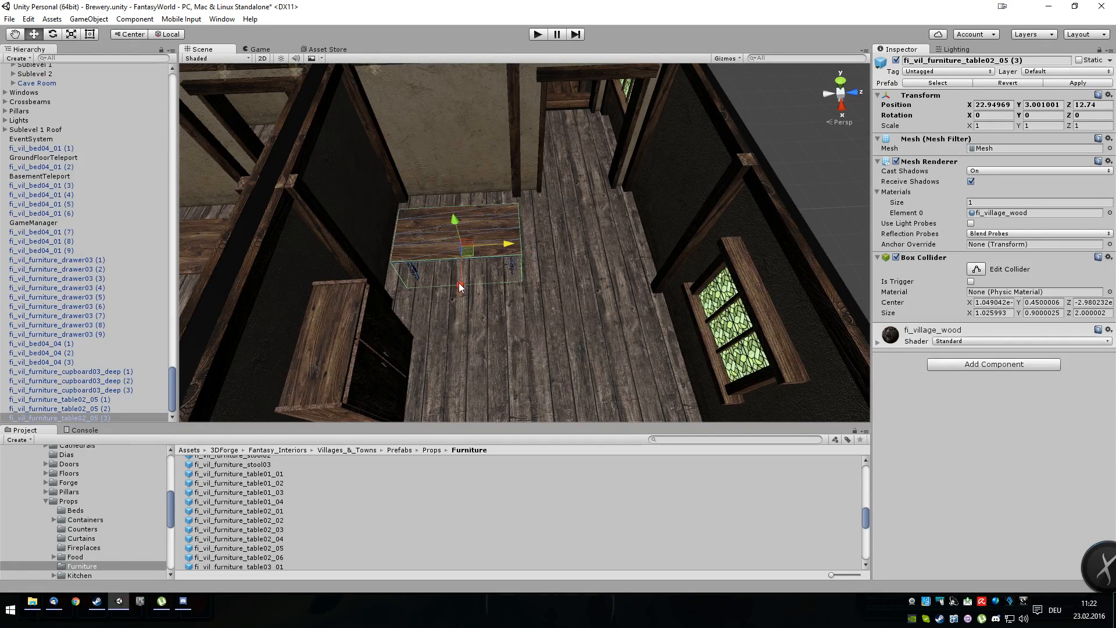
{"action": "left_click_drag", "start_coordinate": [461, 289], "coordinate": [503, 200]}
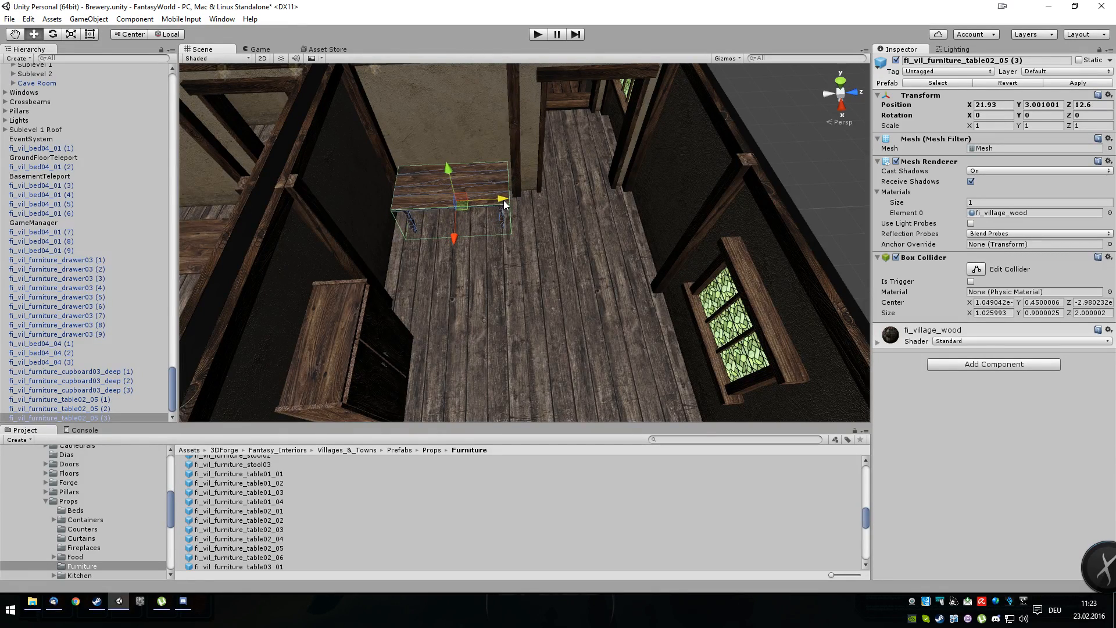
{"action": "left_click_drag", "start_coordinate": [454, 238], "coordinate": [450, 238]}
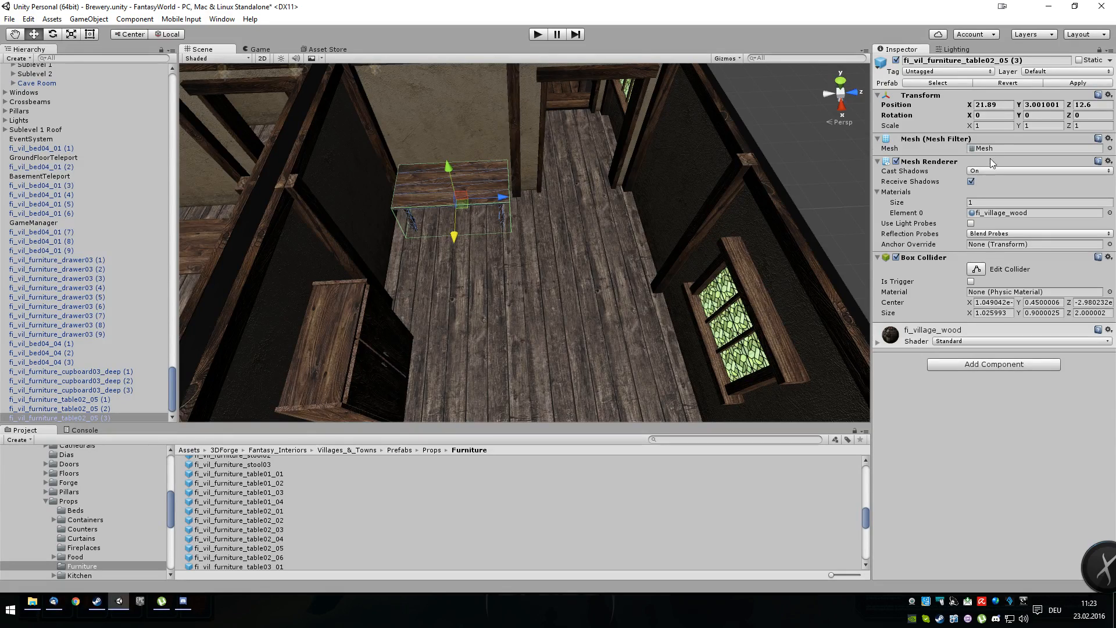
Set the end bedroom table's X position to 21.9 and Y position to 3, and check how it stands on the floor.
{"action": "left_click", "coordinate": [999, 106]}
{"action": "type", "text": "21.9"}
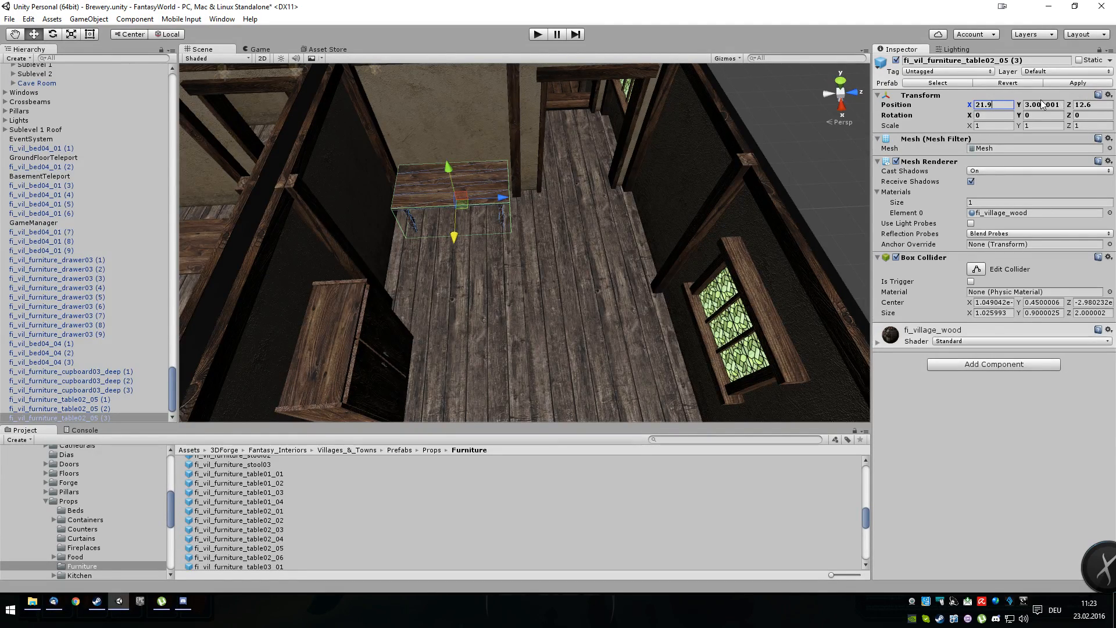
{"action": "left_click_drag", "start_coordinate": [1041, 106], "coordinate": [1062, 110]}
{"action": "key", "text": "BackSpace"}
{"action": "key", "text": "BackSpace"}
{"action": "key", "text": "BackSpace"}
{"action": "key", "text": "BackSpace"}
{"action": "scroll", "coordinate": [407, 229], "scroll_direction": "up", "scroll_amount": 8}
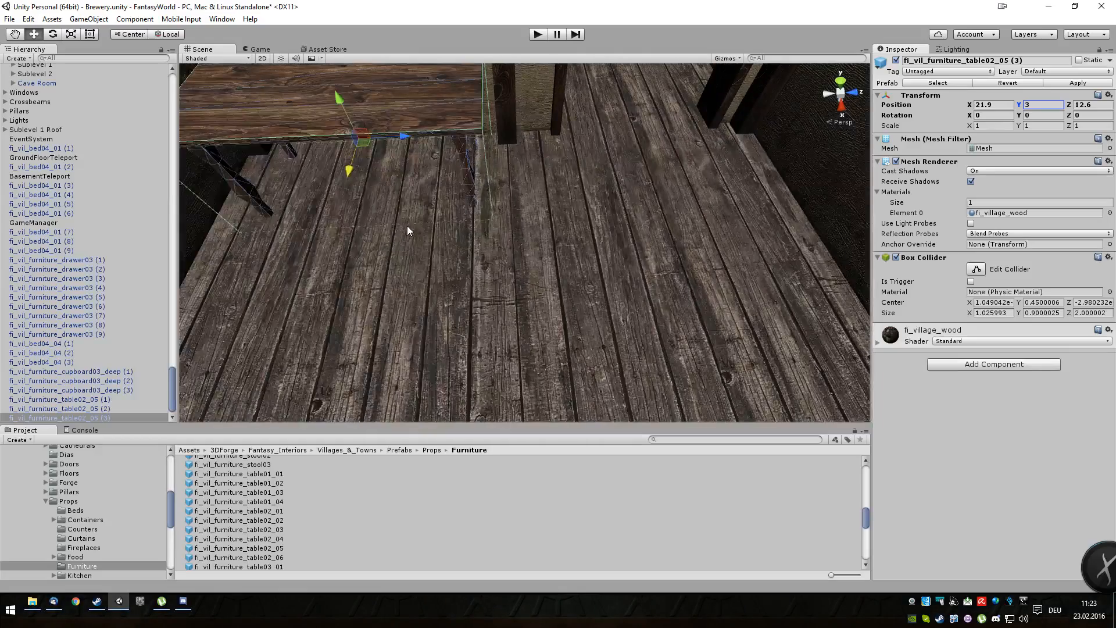
{"action": "scroll", "coordinate": [429, 239], "scroll_direction": "down", "scroll_amount": 6}
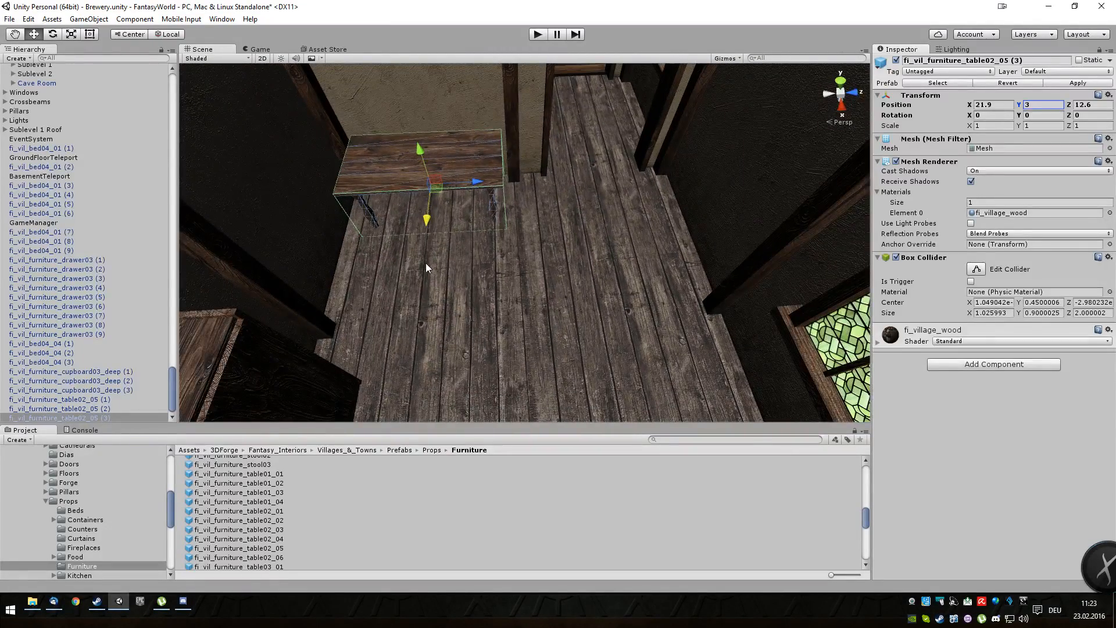
{"action": "scroll", "coordinate": [412, 267], "scroll_direction": "down", "scroll_amount": 5}
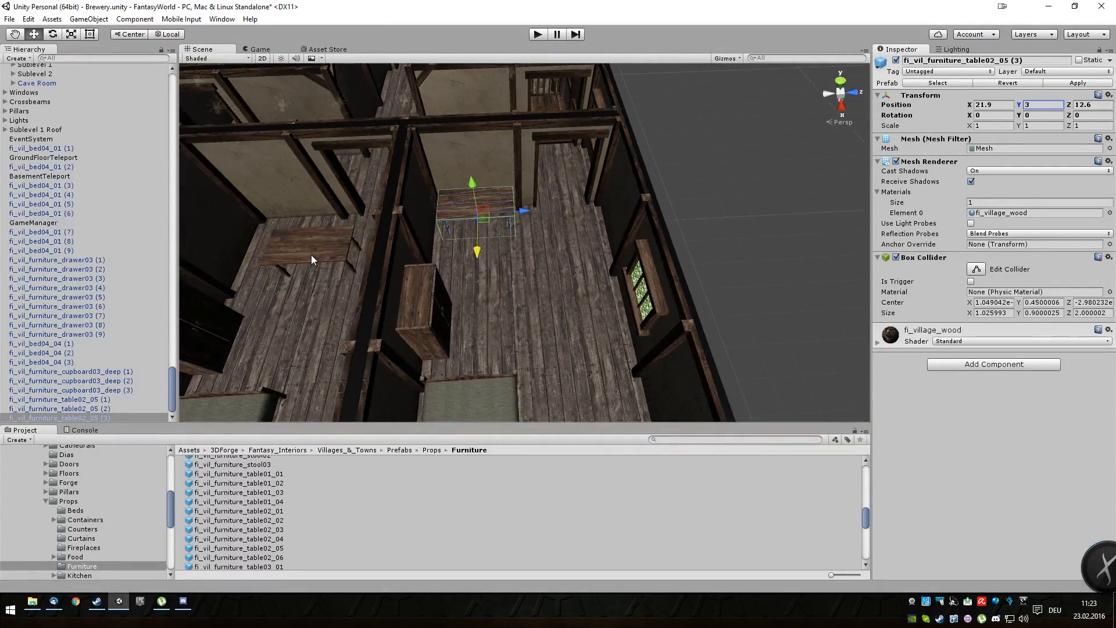
Move fi_vil_furniture_table02_05 (2) against its bedroom wall at X 21.9, Y 3, Z 7.6, and compare its position with the end bedroom's table.
{"action": "left_click", "coordinate": [314, 249]}
{"action": "left_click_drag", "start_coordinate": [361, 251], "coordinate": [325, 250]}
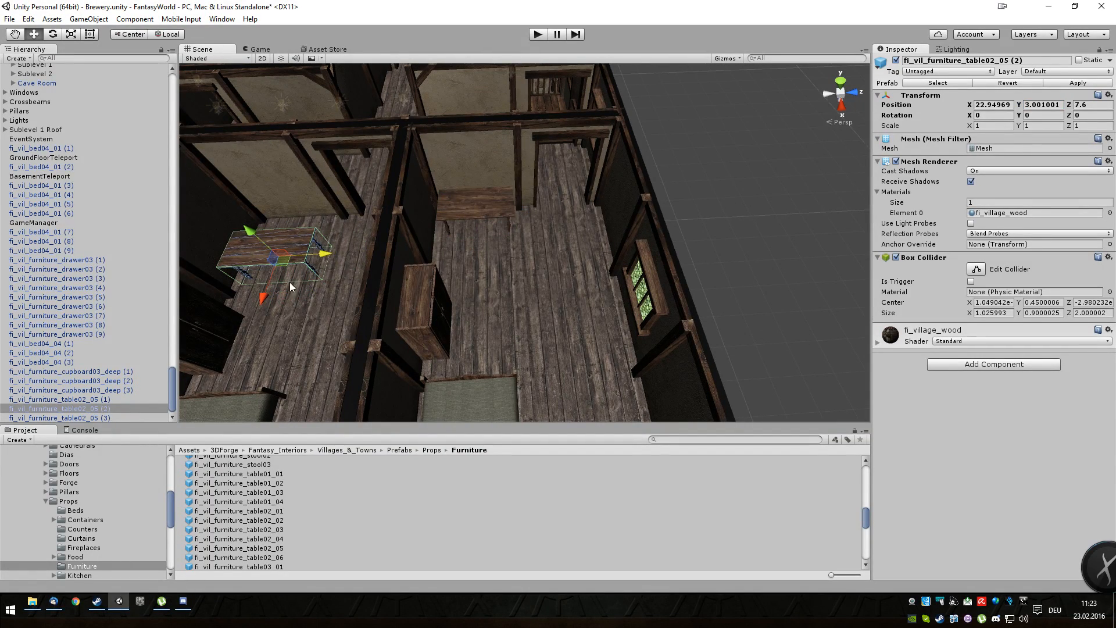
{"action": "left_click_drag", "start_coordinate": [260, 297], "coordinate": [267, 263]}
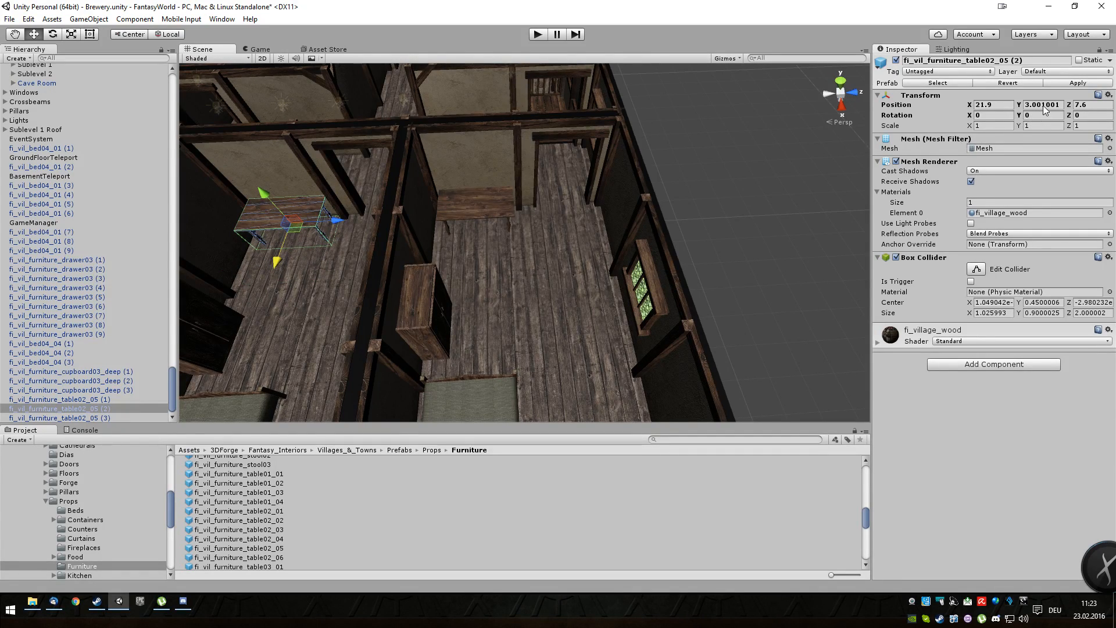
{"action": "left_click_drag", "start_coordinate": [1043, 104], "coordinate": [1064, 105]}
{"action": "key", "text": "BackSpace"}
{"action": "left_click", "coordinate": [484, 202]}
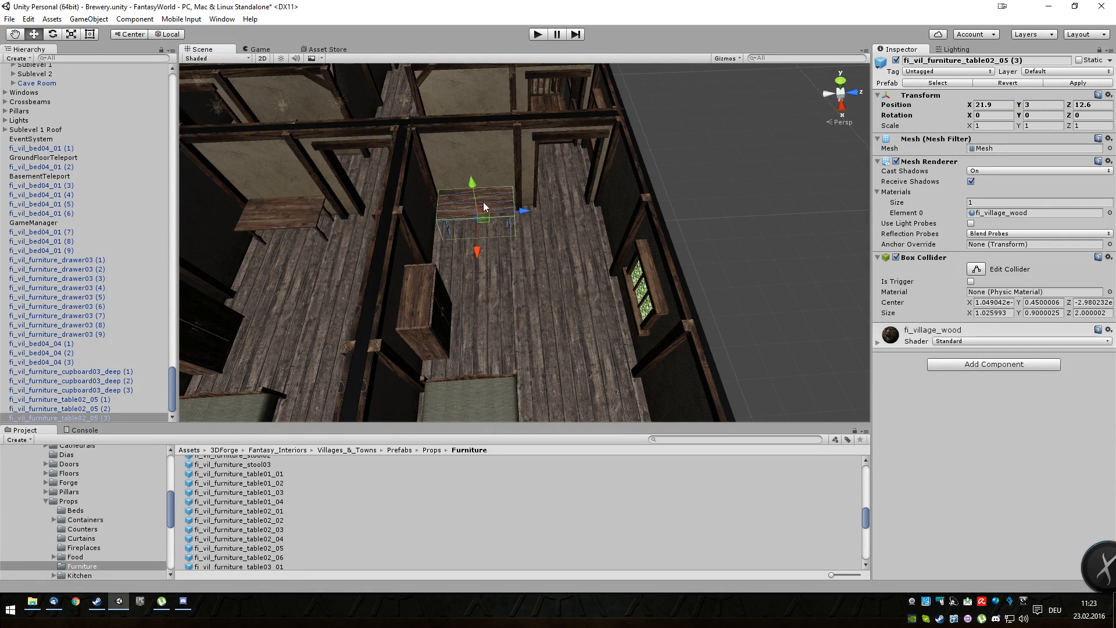
{"action": "left_click", "coordinate": [277, 217]}
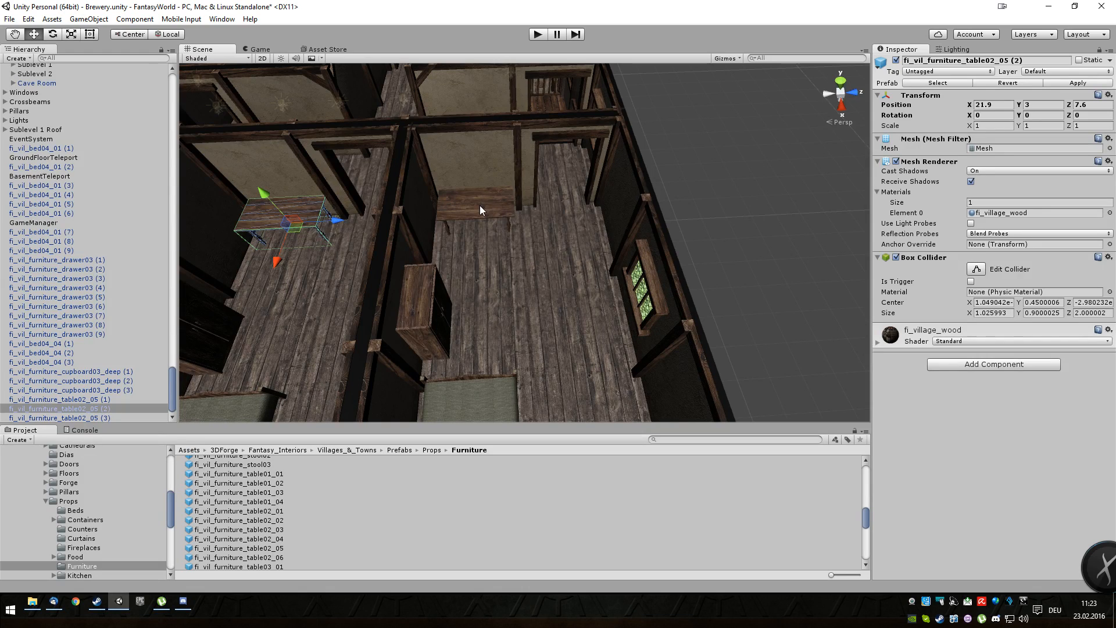
{"action": "left_click", "coordinate": [479, 205]}
{"action": "left_click", "coordinate": [274, 218]}
Set the position of fi_vil_furniture_table02_05 (1) in the next bedroom to X 21.9 and Y 3.
{"action": "key", "text": "Left"}
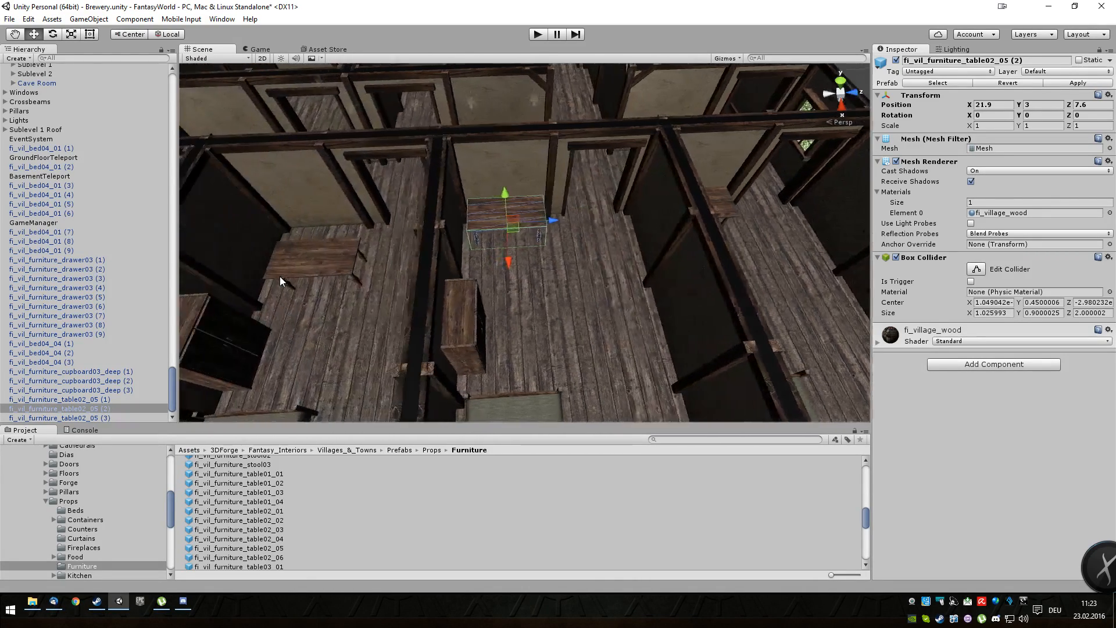
{"action": "left_click", "coordinate": [451, 265]}
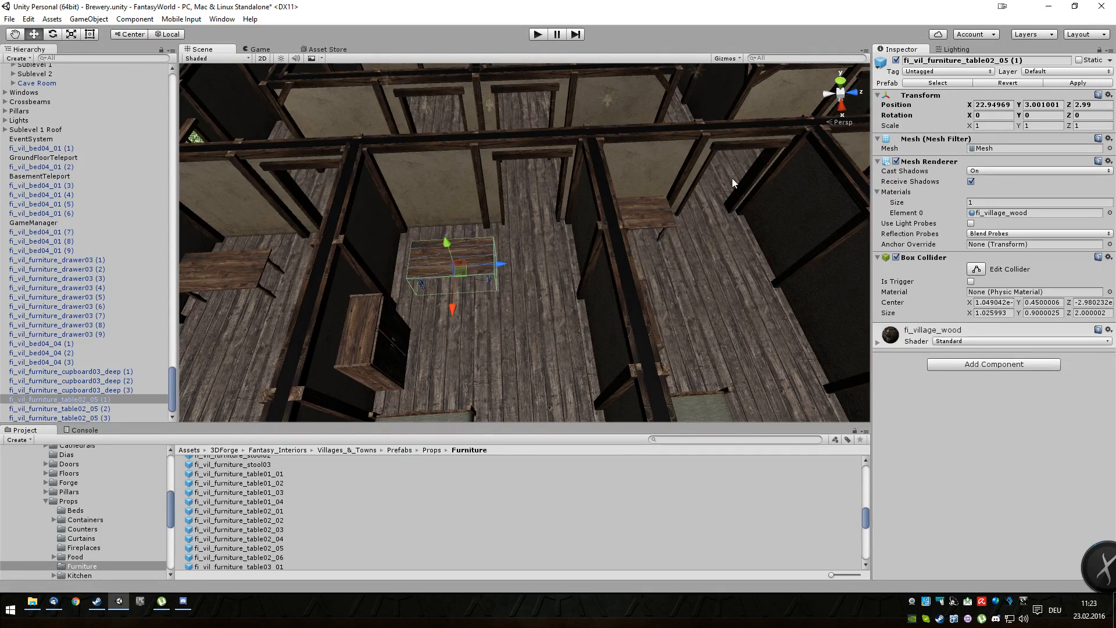
{"action": "left_click", "coordinate": [1004, 105]}
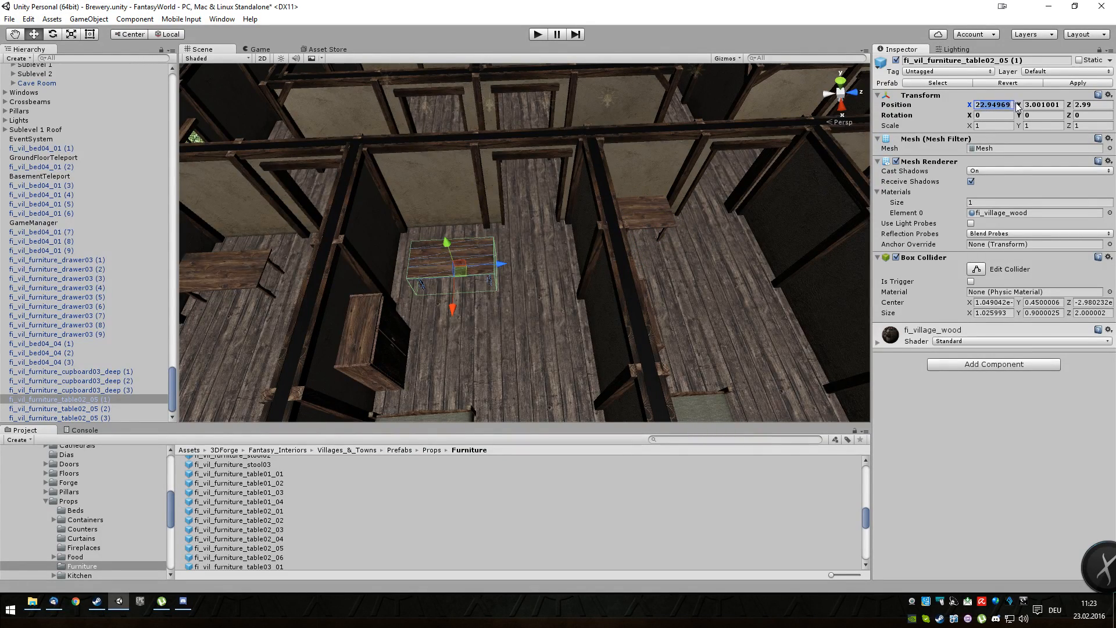
{"action": "type", "text": "21,9"}
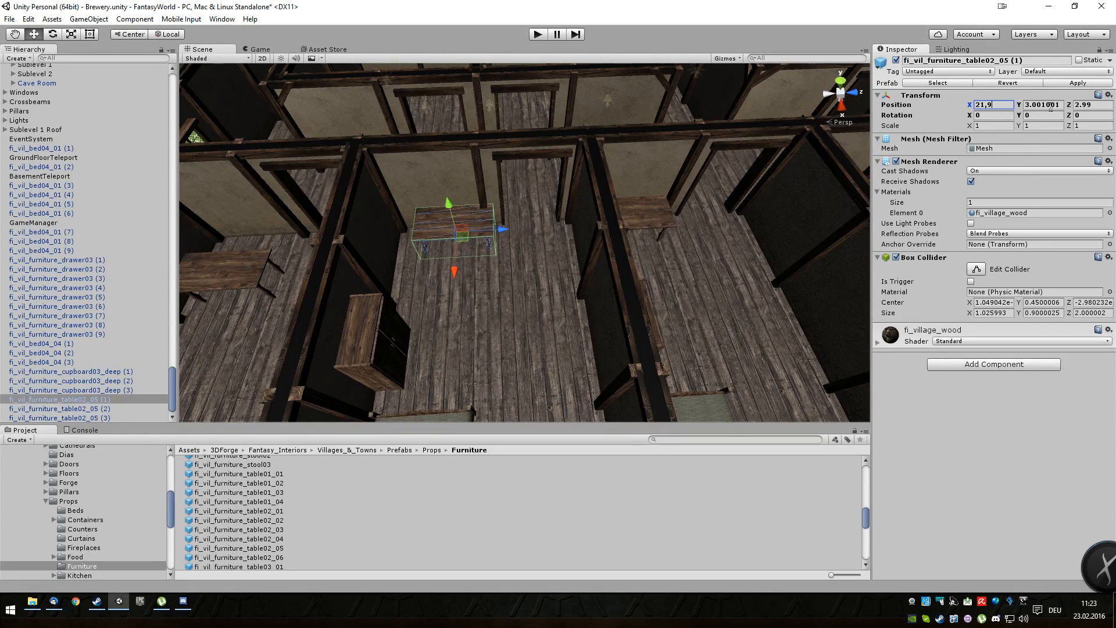
{"action": "left_click", "coordinate": [1047, 104]}
{"action": "type", "text": "3.0"}
Shift fi_vil_furniture_table02_05 (1) along the wall, compare it with the neighbouring bedroom's table and set its Z position to 2.6.
{"action": "left_click", "coordinate": [1086, 104]}
{"action": "type", "text": "2.75"}
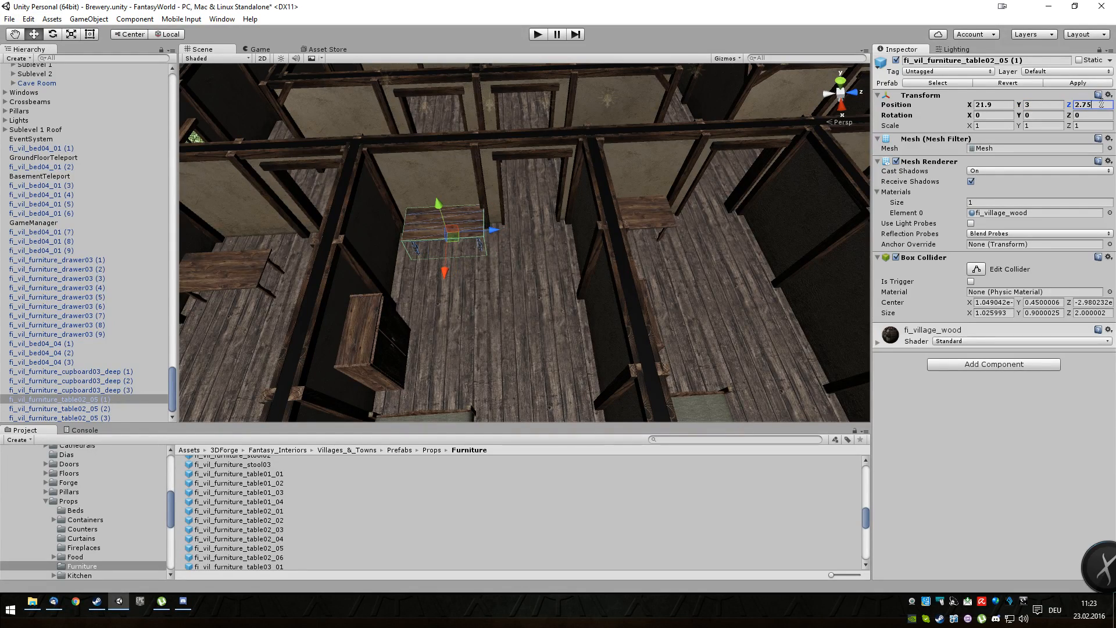
{"action": "double_click", "coordinate": [1094, 105]}
{"action": "type", "text": "76"}
{"action": "left_click_drag", "start_coordinate": [495, 230], "coordinate": [487, 233]}
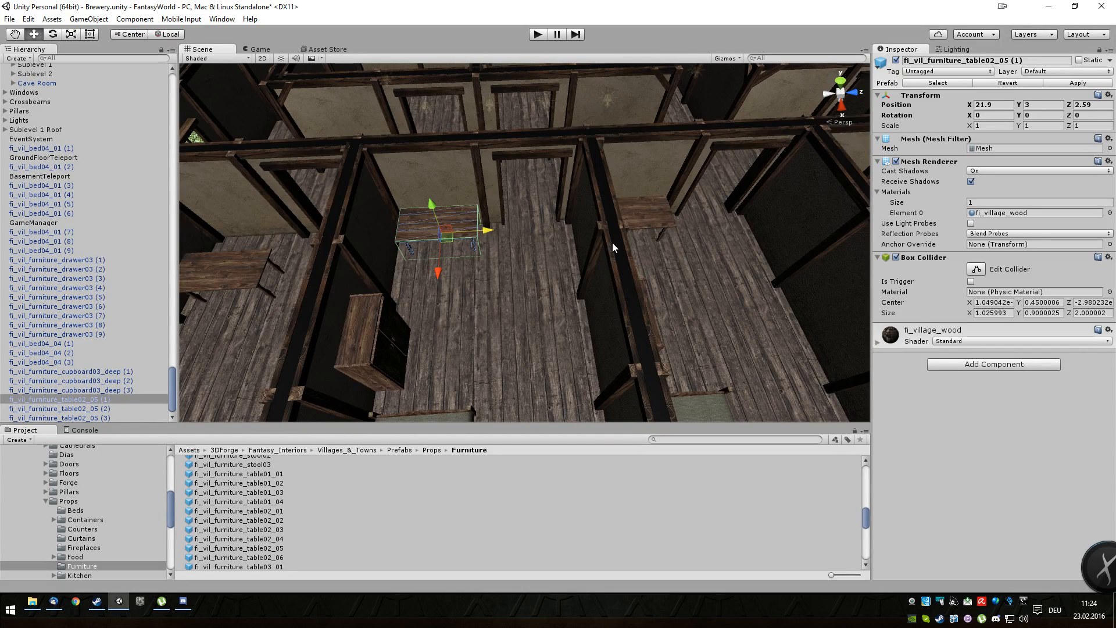
{"action": "left_click", "coordinate": [650, 212]}
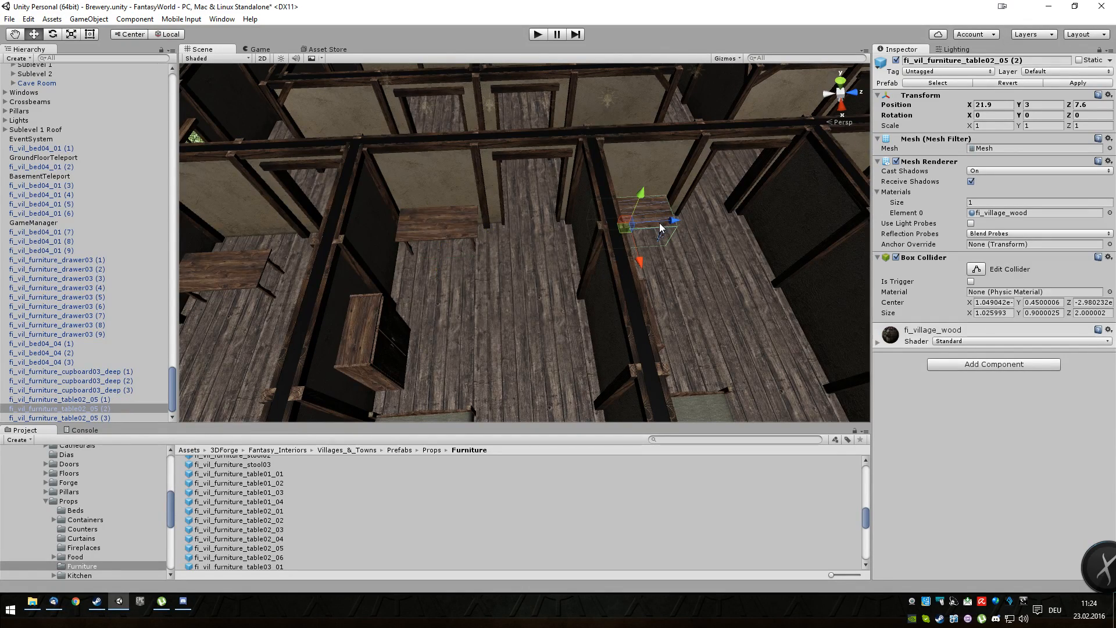
{"action": "left_click", "coordinate": [420, 226]}
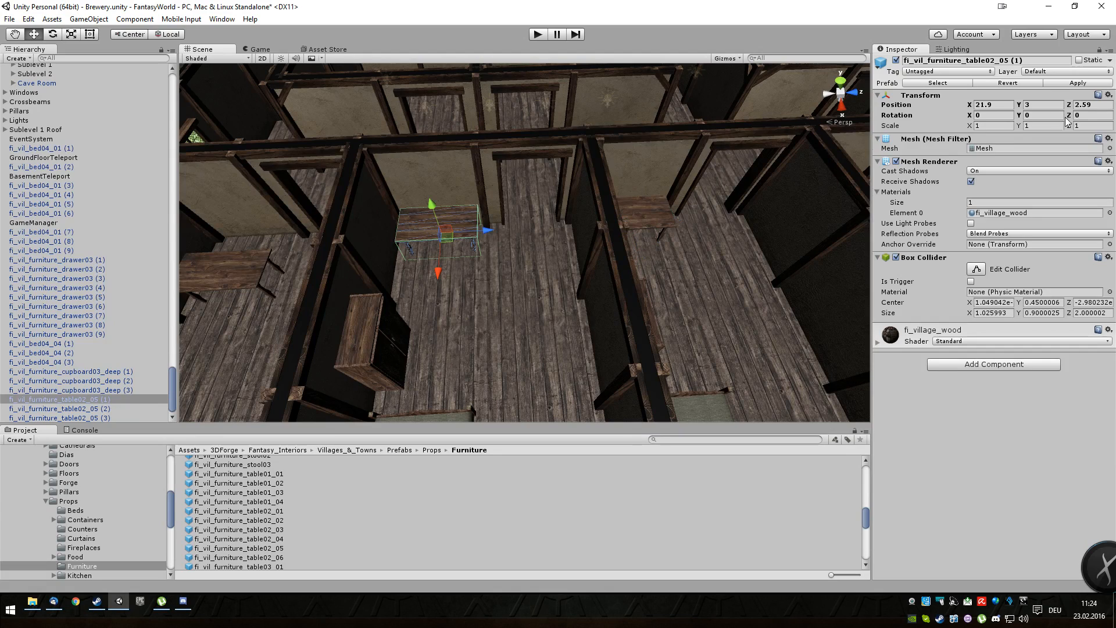
{"action": "left_click", "coordinate": [1098, 106]}
{"action": "type", "text": "2.6"}
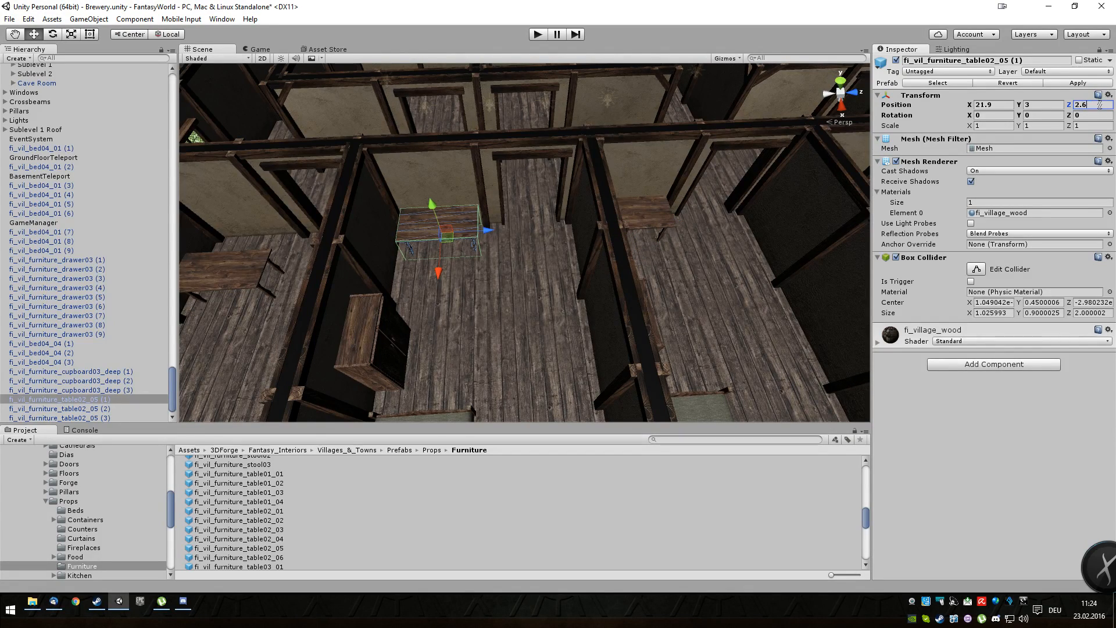
Move the original fi_vil_furniture_table02_05 in the remaining bedroom against the wall at X 21.88 and set its Z position to -2.4.
{"action": "left_click", "coordinate": [234, 277]}
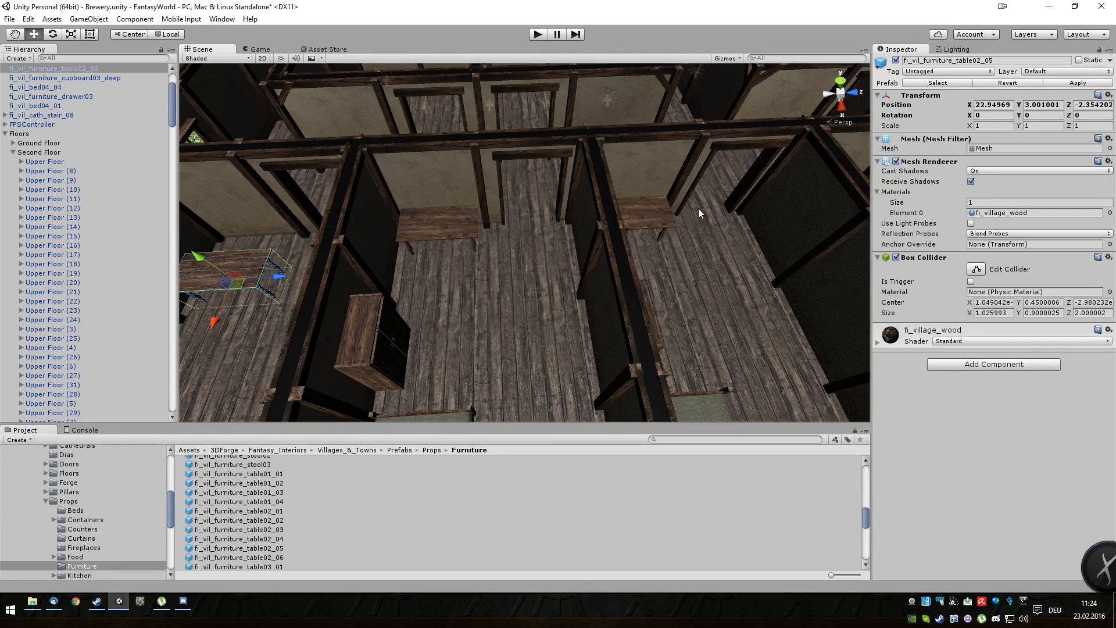
{"action": "left_click_drag", "start_coordinate": [211, 327], "coordinate": [214, 287]}
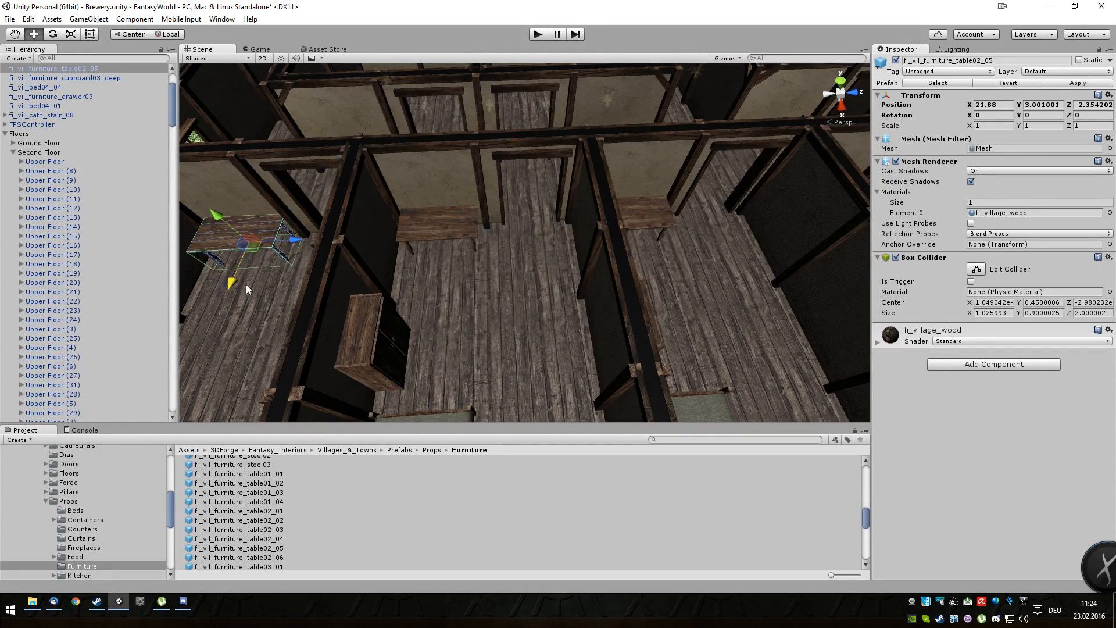
{"action": "left_click_drag", "start_coordinate": [296, 239], "coordinate": [292, 240]}
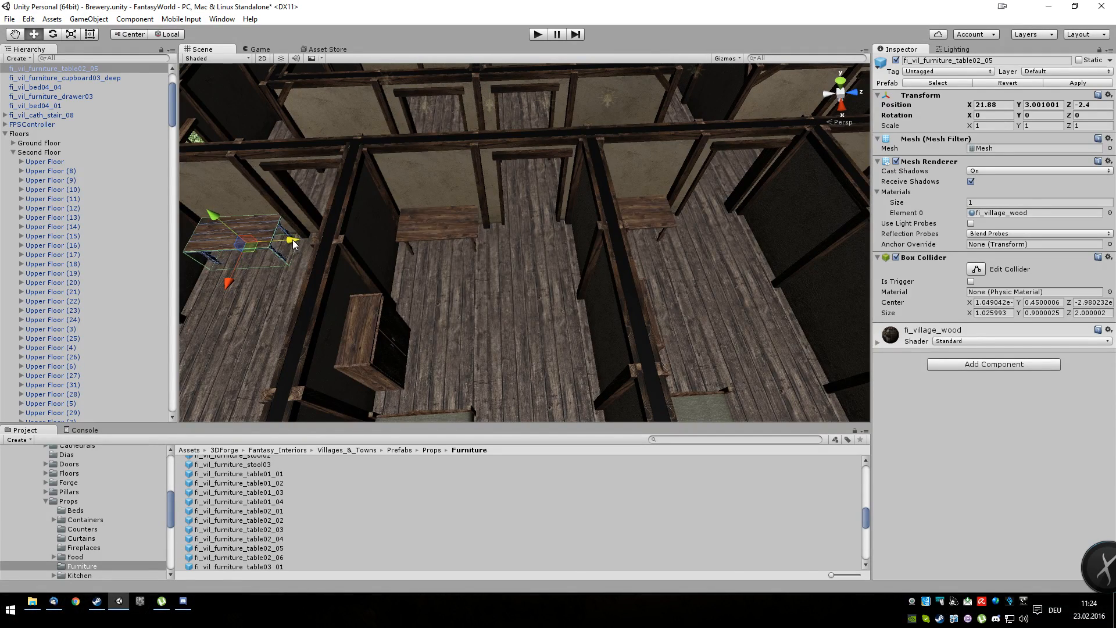
{"action": "left_click", "coordinate": [1089, 108]}
{"action": "left_click_drag", "start_coordinate": [1086, 106], "coordinate": [1098, 106]}
{"action": "type", "text": "4"}
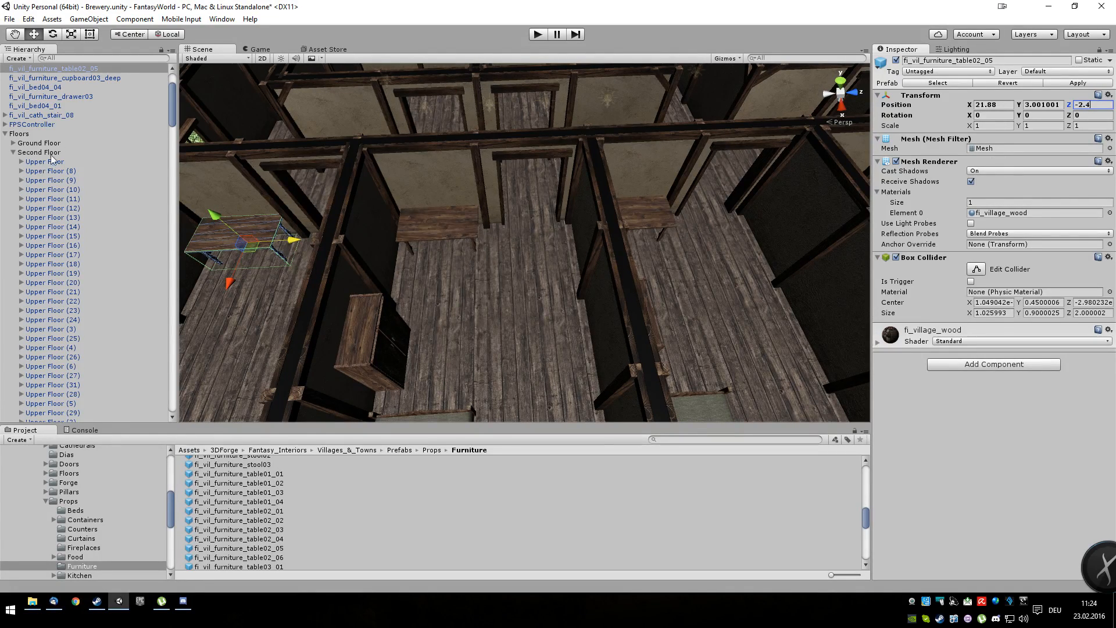
Set the position of the original fi_vil_furniture_table02_05 to X 21.9 and Y 3.
{"action": "double_click", "coordinate": [61, 68]}
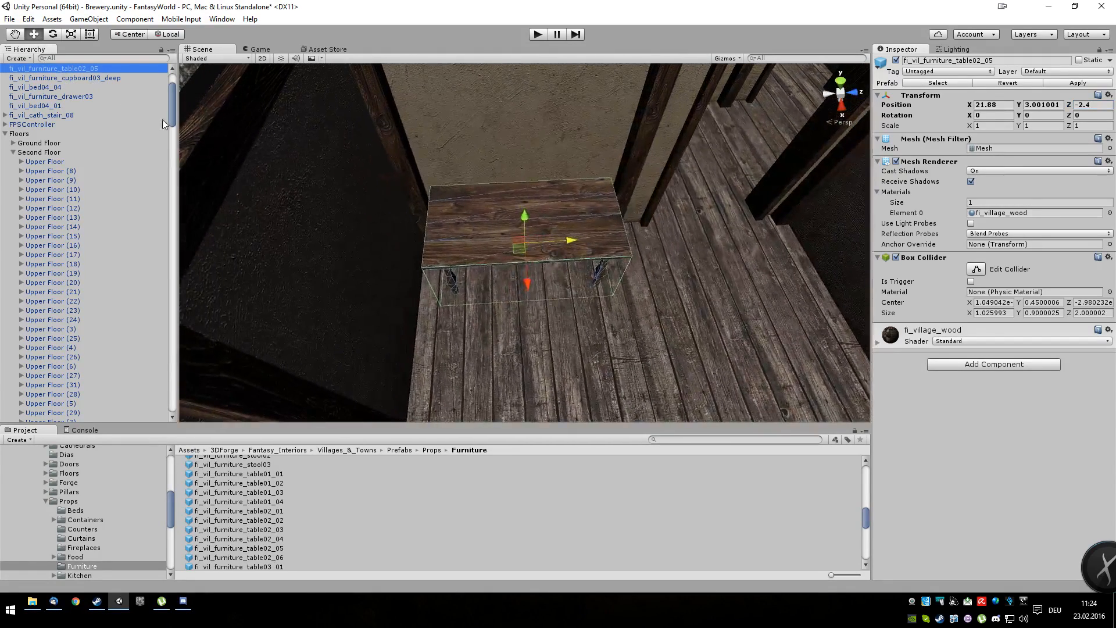
{"action": "left_click", "coordinate": [995, 105]}
{"action": "type", "text": "21.9"}
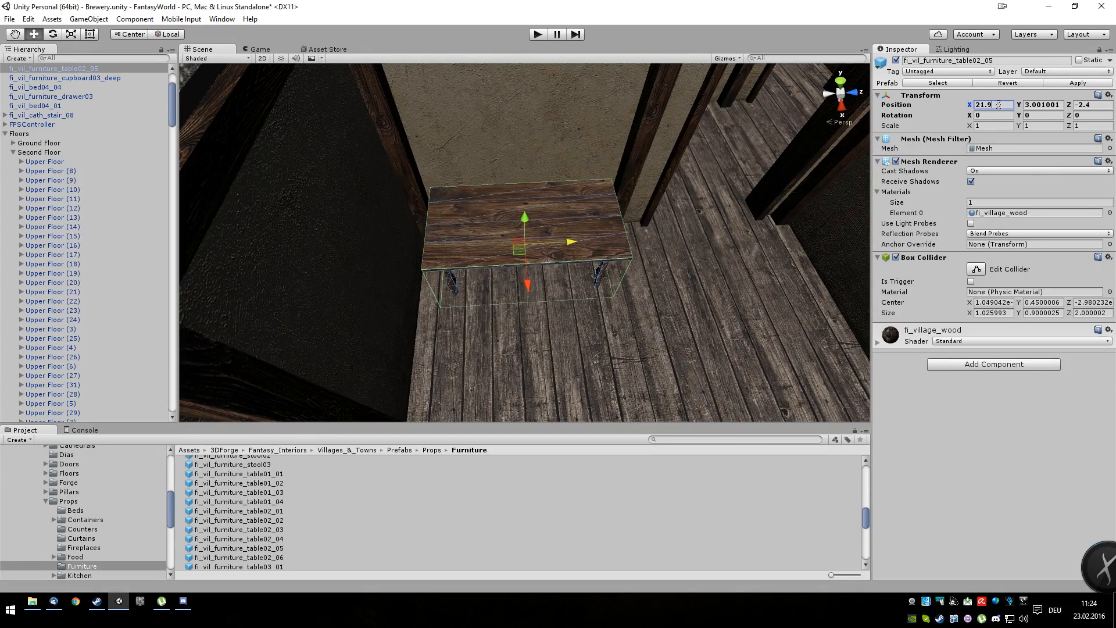
{"action": "left_click_drag", "start_coordinate": [1041, 105], "coordinate": [1068, 109]}
{"action": "type", "text": "0"}
{"action": "key", "text": "Return"}
{"action": "scroll", "coordinate": [775, 248], "scroll_direction": "down", "scroll_amount": 5}
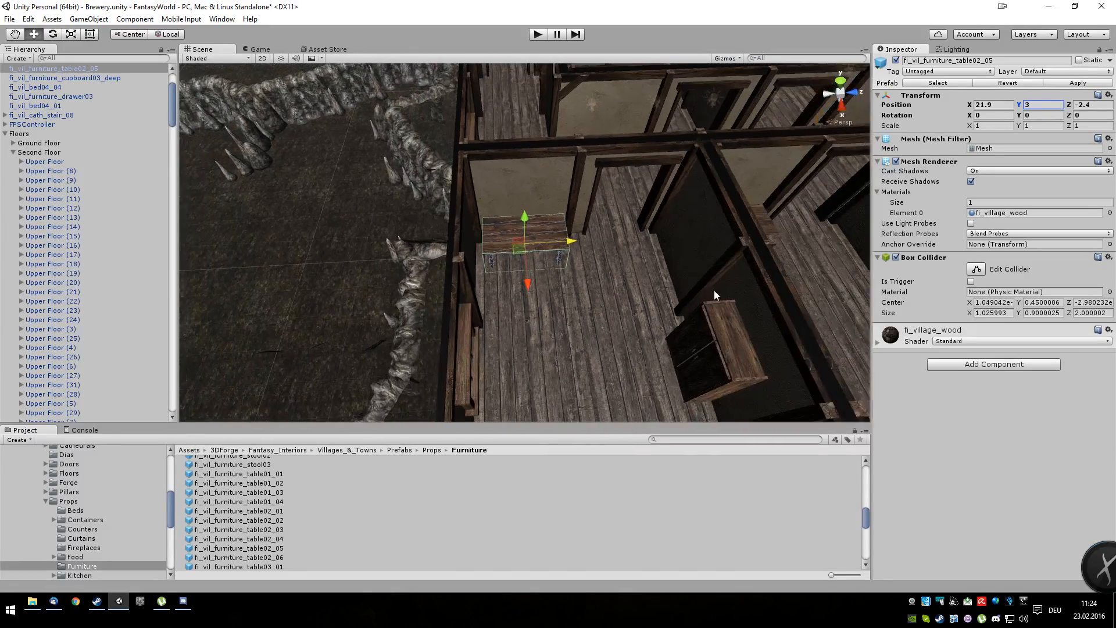
Compare the chair prefabs in the Furniture folder and place fi_vil_furniture_chair03_02 in front of the original table.
{"action": "scroll", "coordinate": [679, 302], "scroll_direction": "down", "scroll_amount": 2}
{"action": "left_click_drag", "start_coordinate": [655, 321], "coordinate": [604, 330], "text": "alt"}
{"action": "scroll", "coordinate": [605, 331], "scroll_direction": "down", "scroll_amount": 6}
{"action": "scroll", "coordinate": [605, 331], "scroll_direction": "up", "scroll_amount": 3}
{"action": "scroll", "coordinate": [605, 330], "scroll_direction": "up", "scroll_amount": 4}
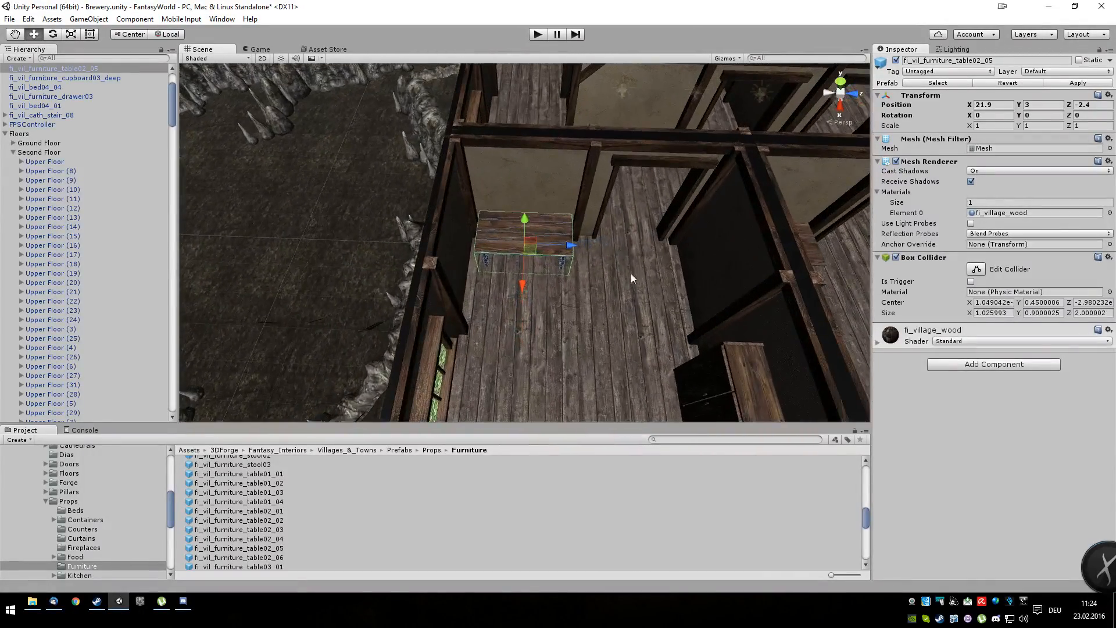
{"action": "left_click", "coordinate": [285, 517]}
{"action": "scroll", "coordinate": [285, 515], "scroll_direction": "up", "scroll_amount": 5}
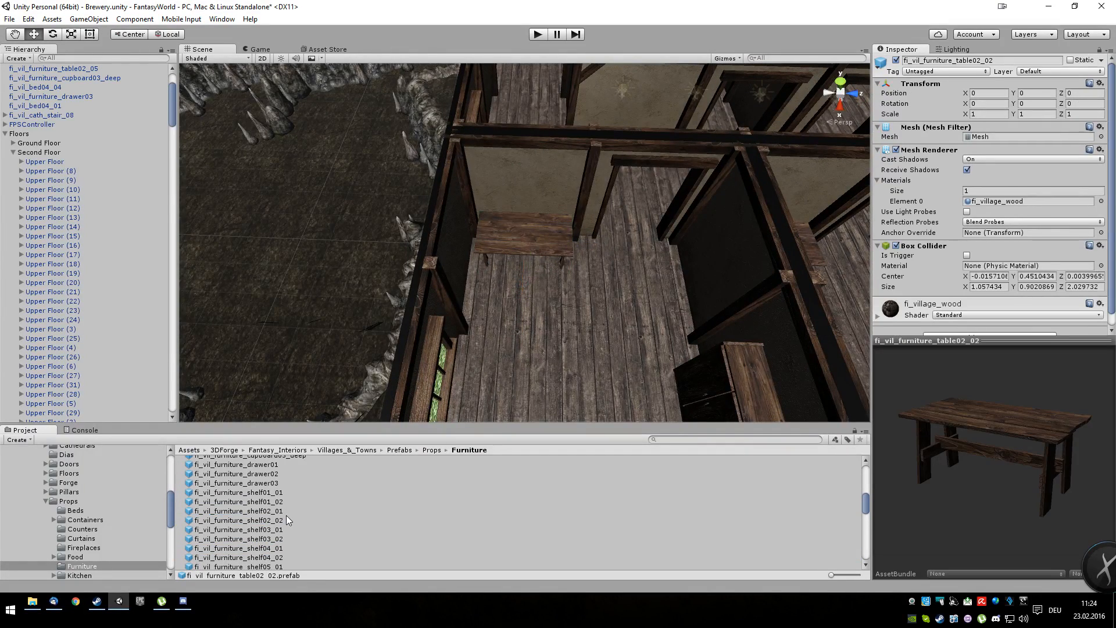
{"action": "scroll", "coordinate": [287, 514], "scroll_direction": "up", "scroll_amount": 5}
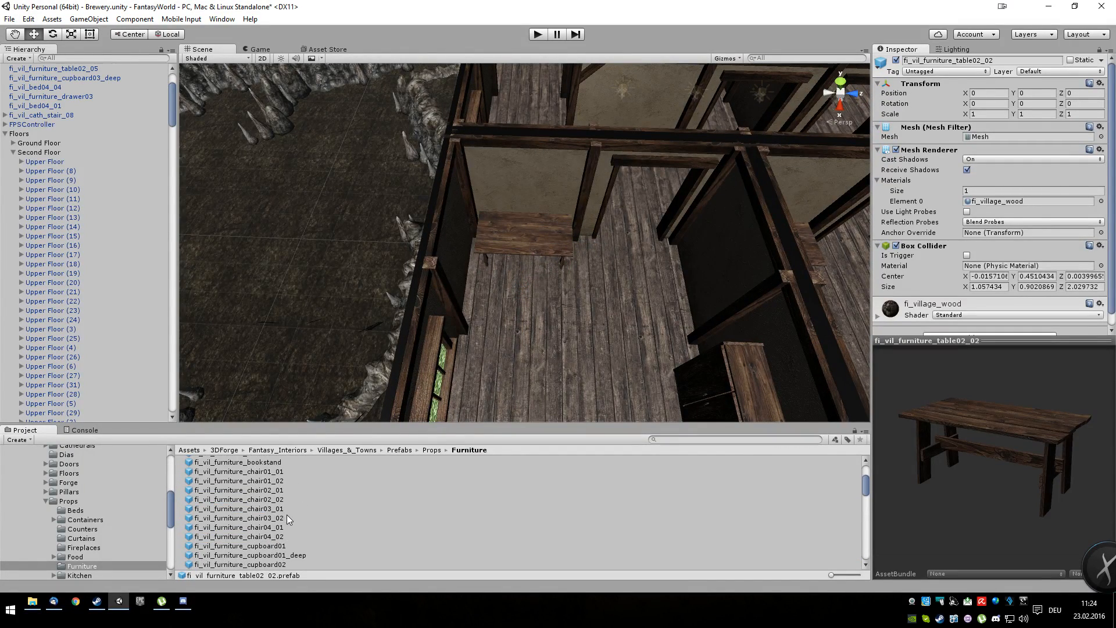
{"action": "left_click", "coordinate": [269, 536]}
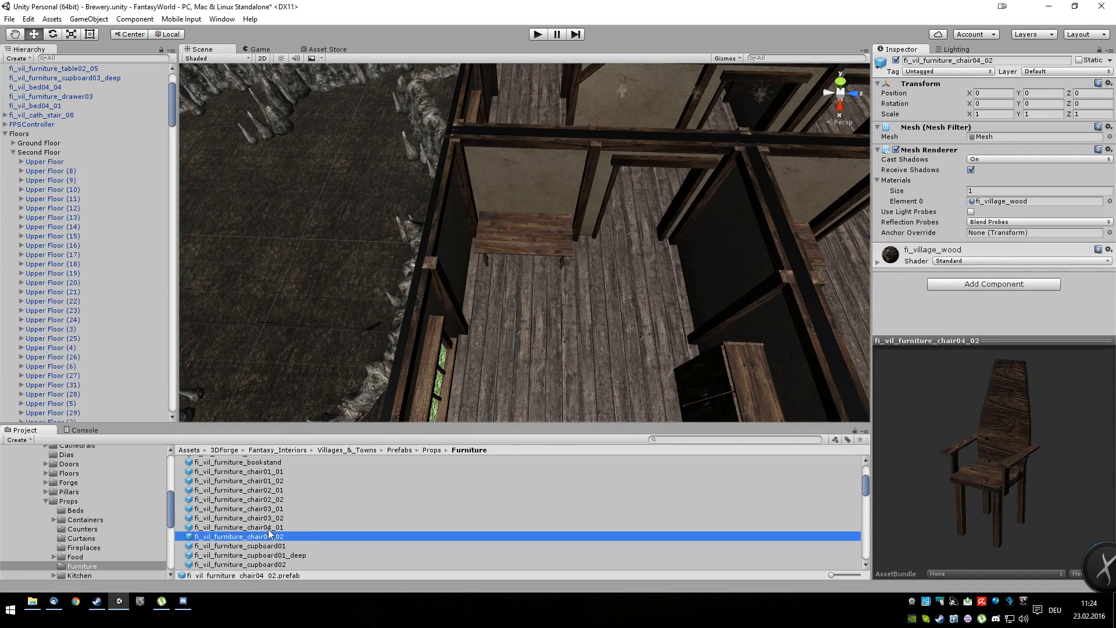
{"action": "key", "text": "Up"}
{"action": "key", "text": "Up"}
{"action": "key", "text": "Up"}
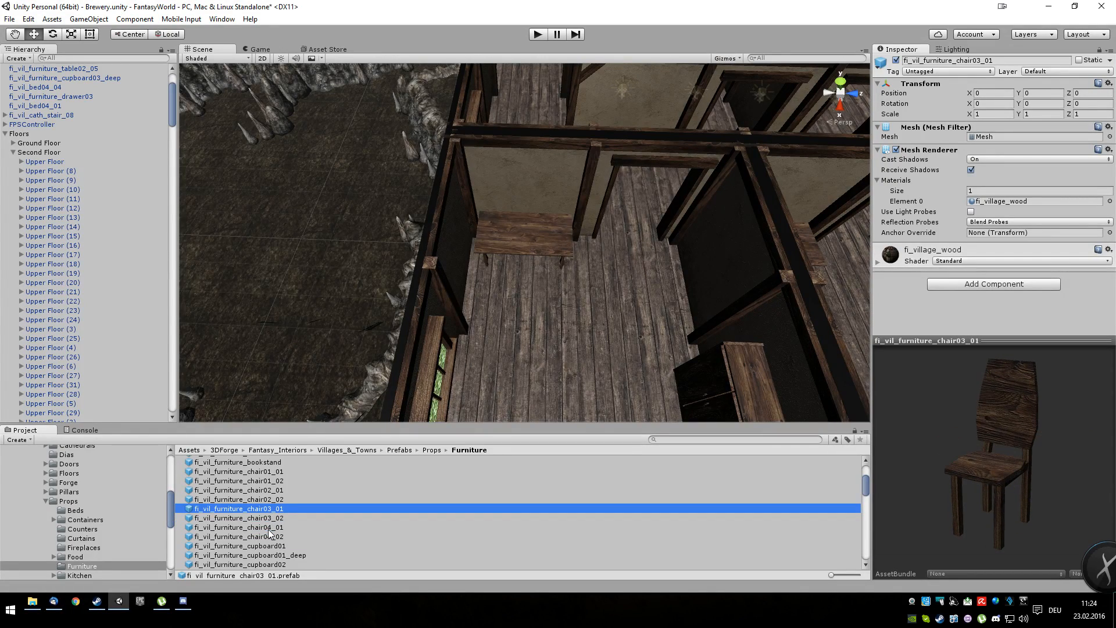
{"action": "key", "text": "Down"}
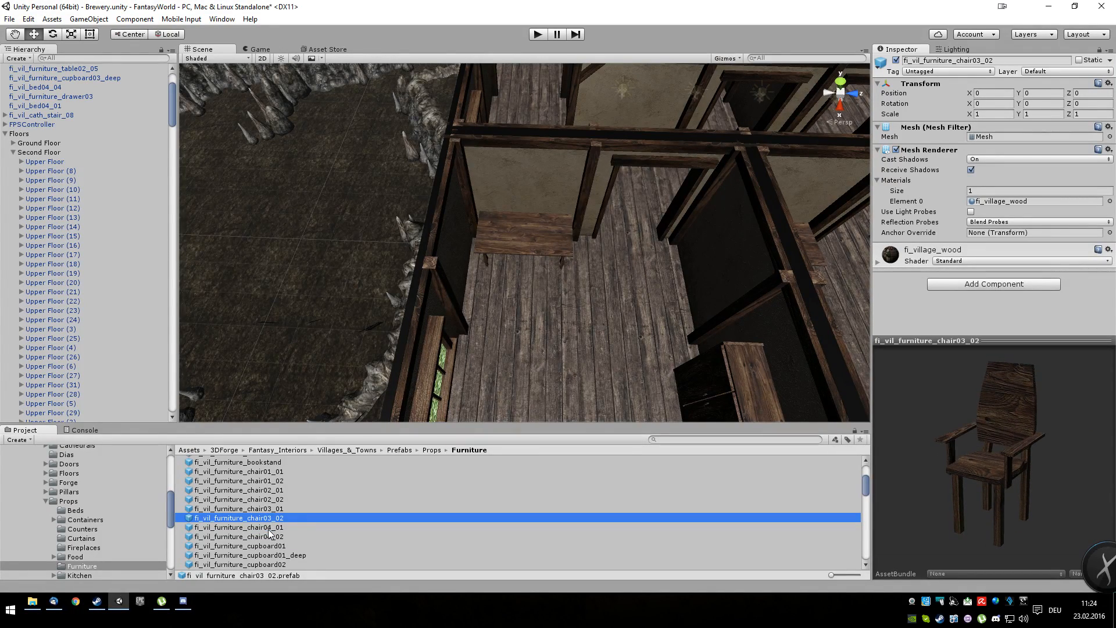
{"action": "left_click_drag", "start_coordinate": [271, 518], "coordinate": [522, 295]}
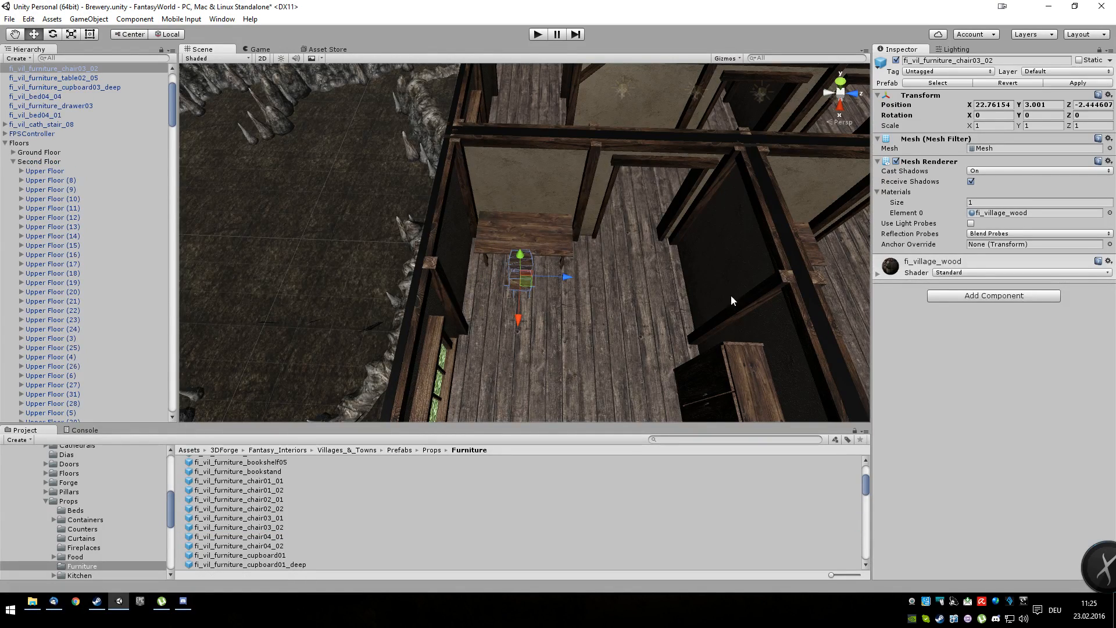
Turn the chair to face the table by setting its Y rotation to 180.
{"action": "left_click_drag", "start_coordinate": [1019, 116], "coordinate": [1024, 204]}
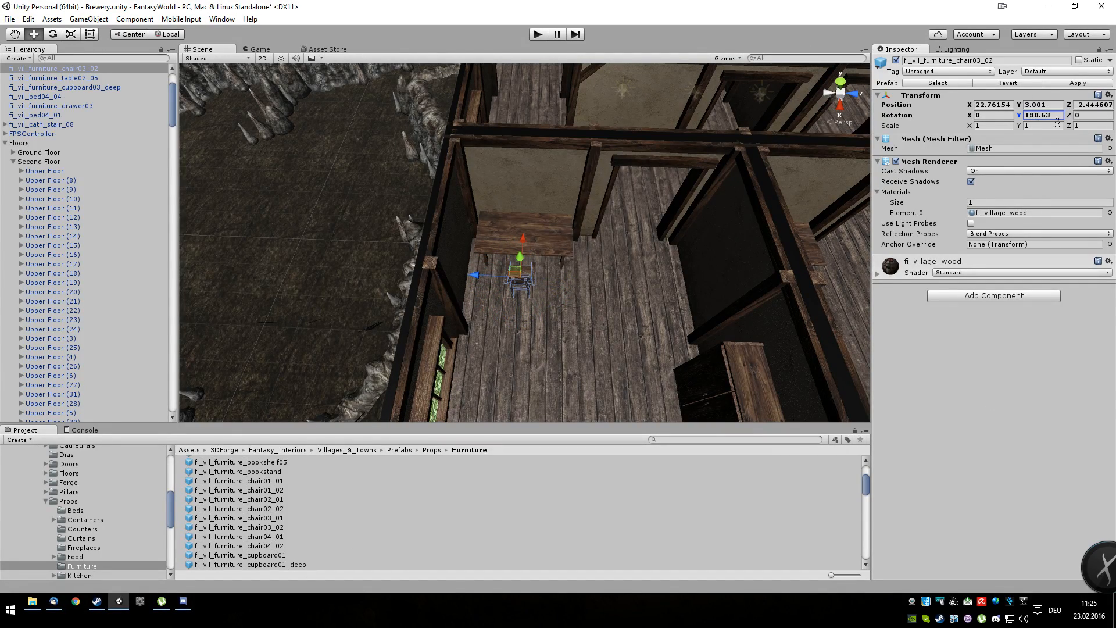
{"action": "left_click", "coordinate": [1042, 115]}
{"action": "type", "text": "180"}
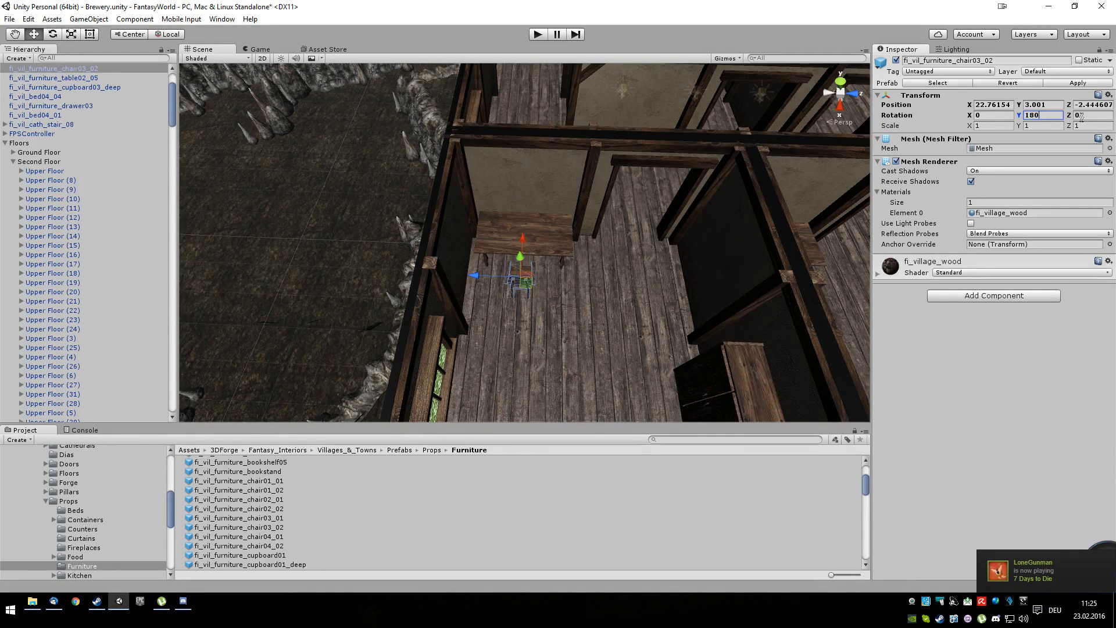
Set the position of fi_vil_furniture_chair03_02 to X 22.75, Y 3 and Z -2.4.
{"action": "left_click", "coordinate": [1057, 105]}
{"action": "type", "text": "3.000"}
{"action": "key", "text": "Return"}
{"action": "double_click", "coordinate": [1088, 105]}
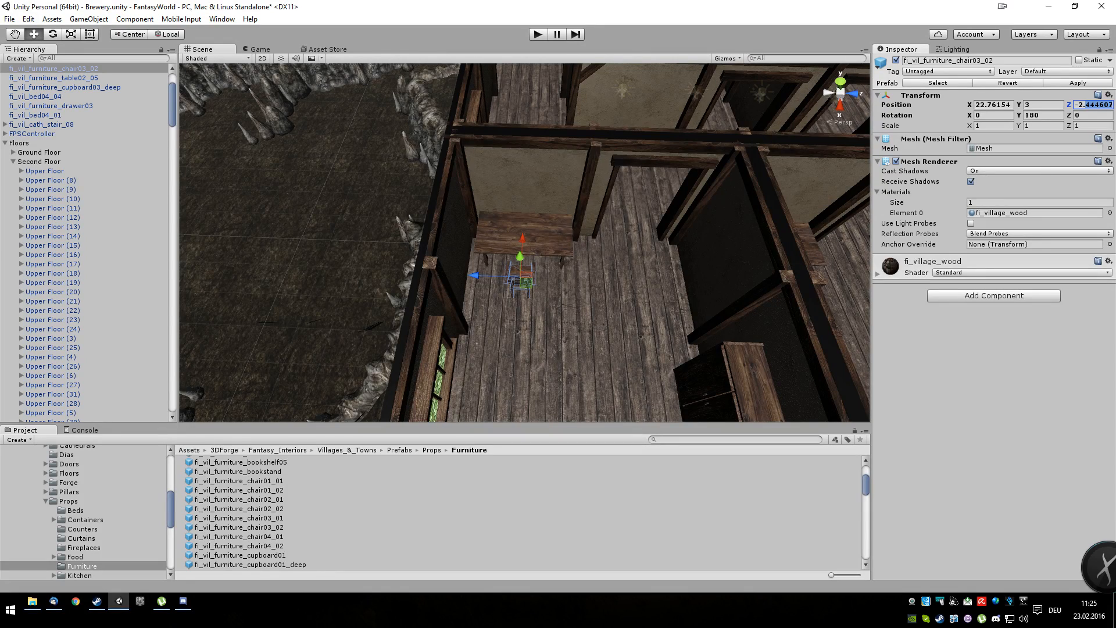
{"action": "type", "text": "4"}
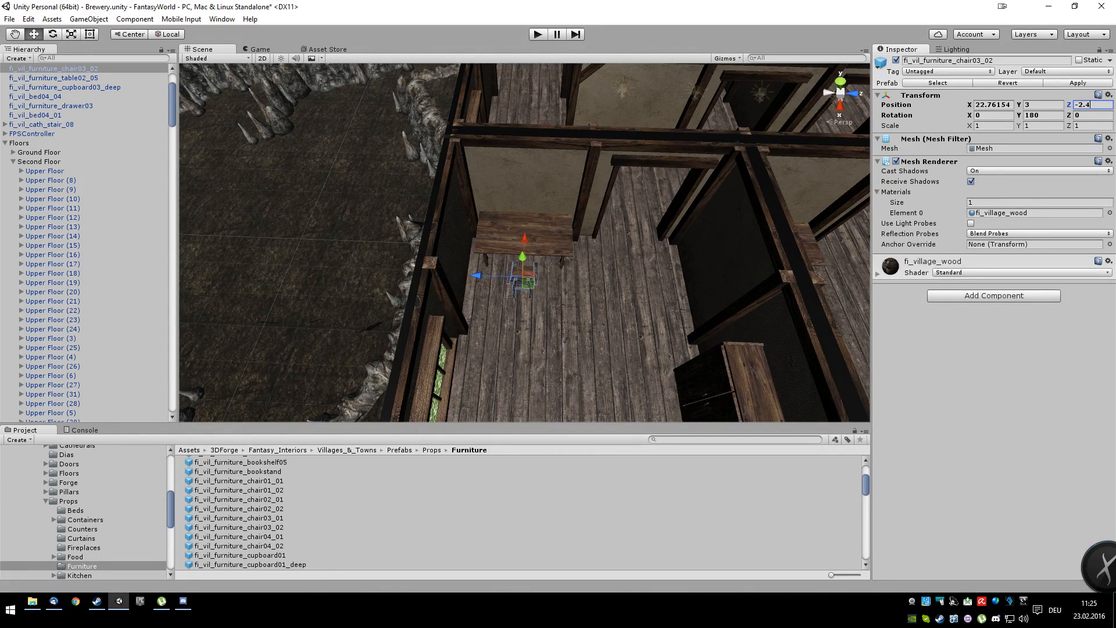
{"action": "left_click_drag", "start_coordinate": [988, 106], "coordinate": [1013, 111]}
{"action": "type", "text": "75"}
Duplicate the chair into the neighbouring bedroom at Z 2.6 and check its placement at the table.
{"action": "scroll", "coordinate": [654, 318], "scroll_direction": "down", "scroll_amount": 2}
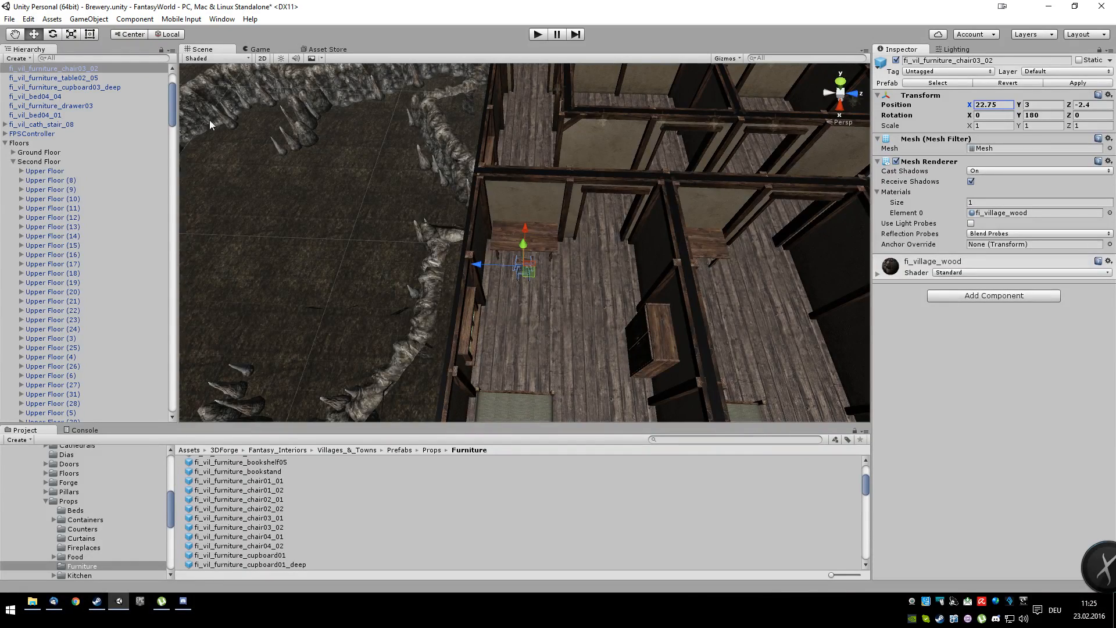
{"action": "left_click", "coordinate": [83, 69]}
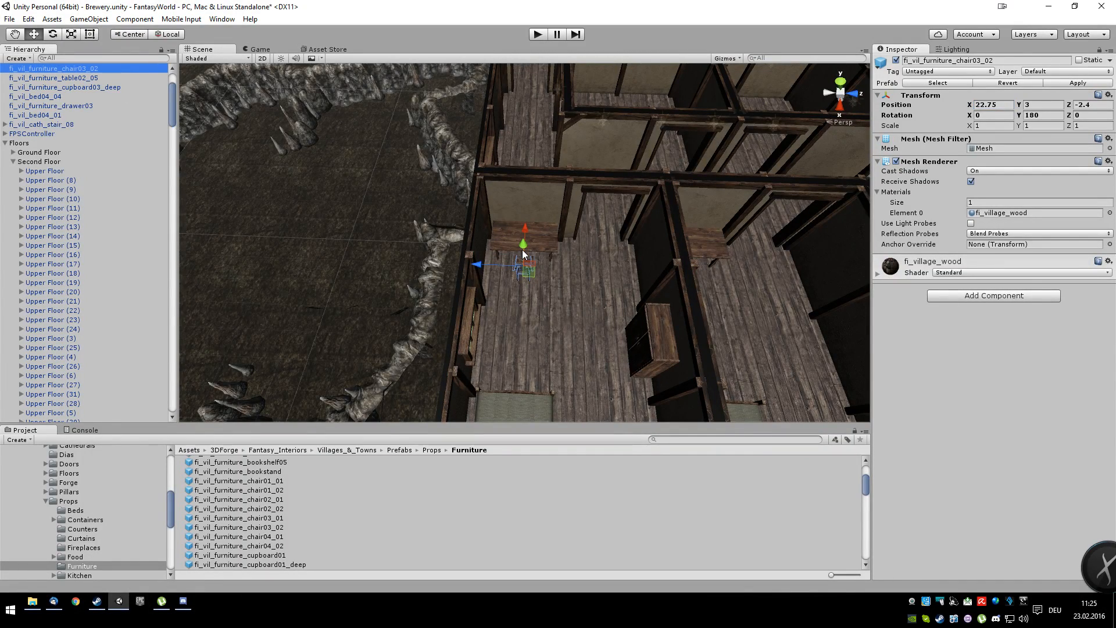
{"action": "key", "text": "ctrl+d"}
{"action": "left_click_drag", "start_coordinate": [486, 267], "coordinate": [651, 272]}
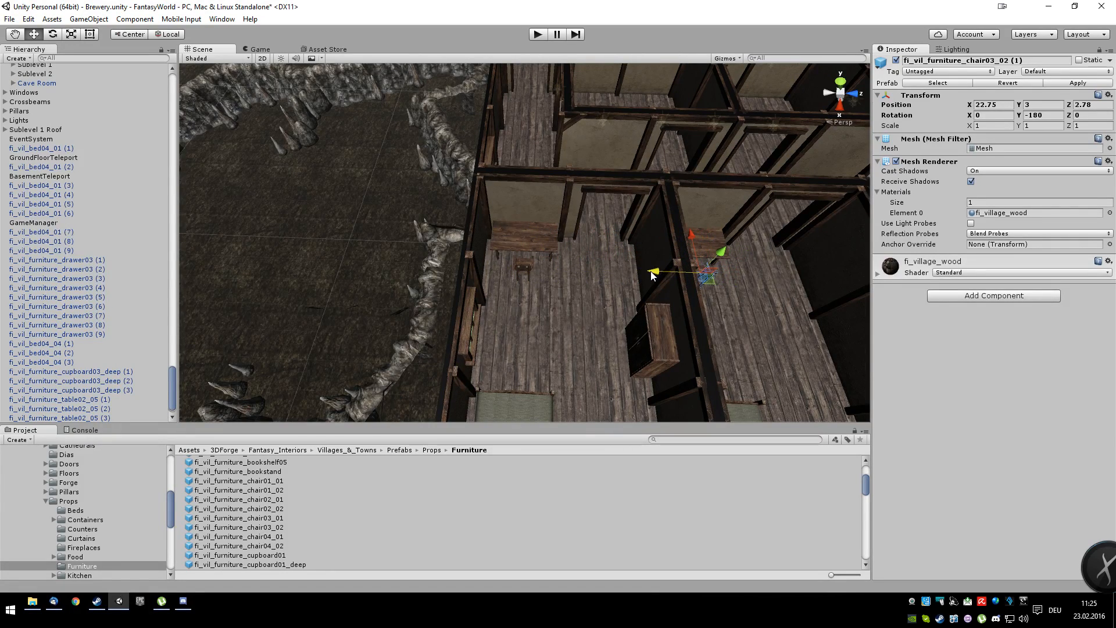
{"action": "left_click", "coordinate": [1085, 106]}
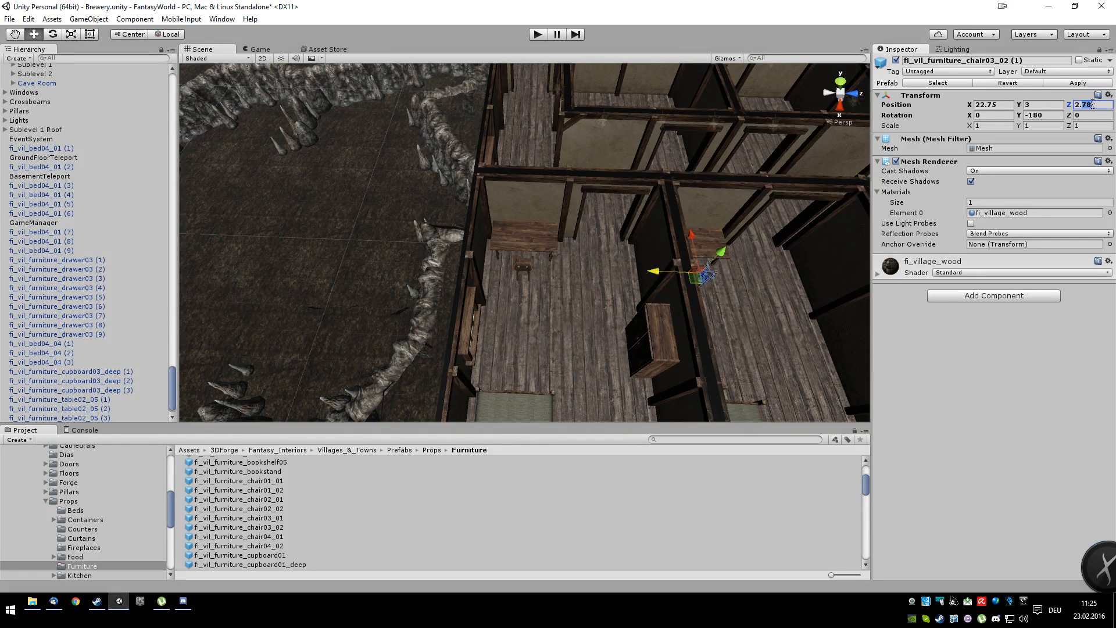
{"action": "type", "text": "2.6"}
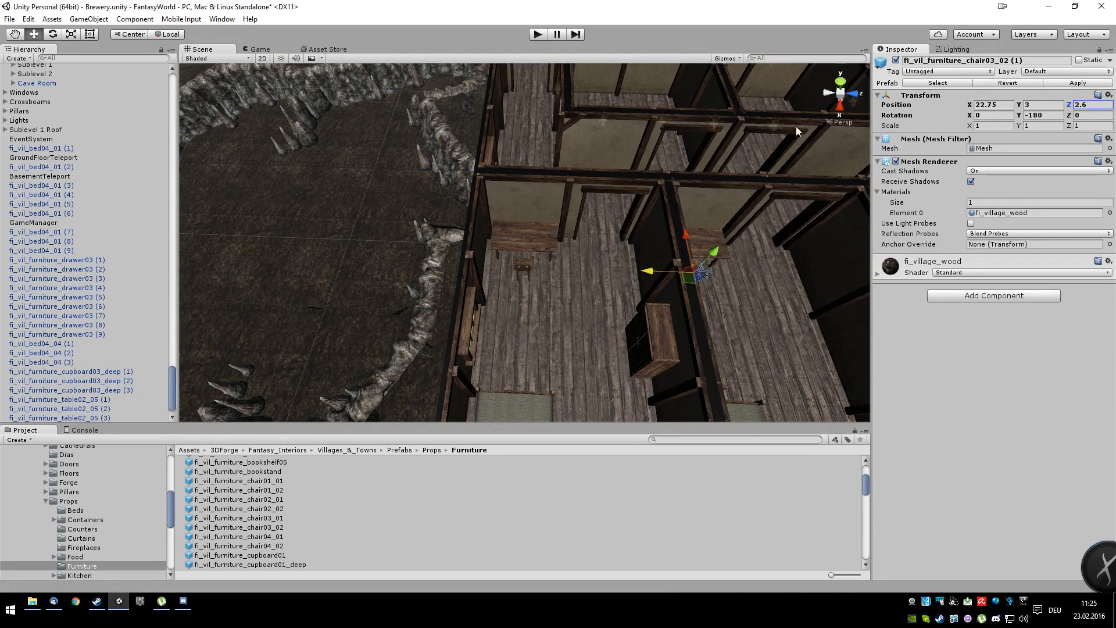
{"action": "left_click_drag", "start_coordinate": [172, 386], "coordinate": [175, 406]}
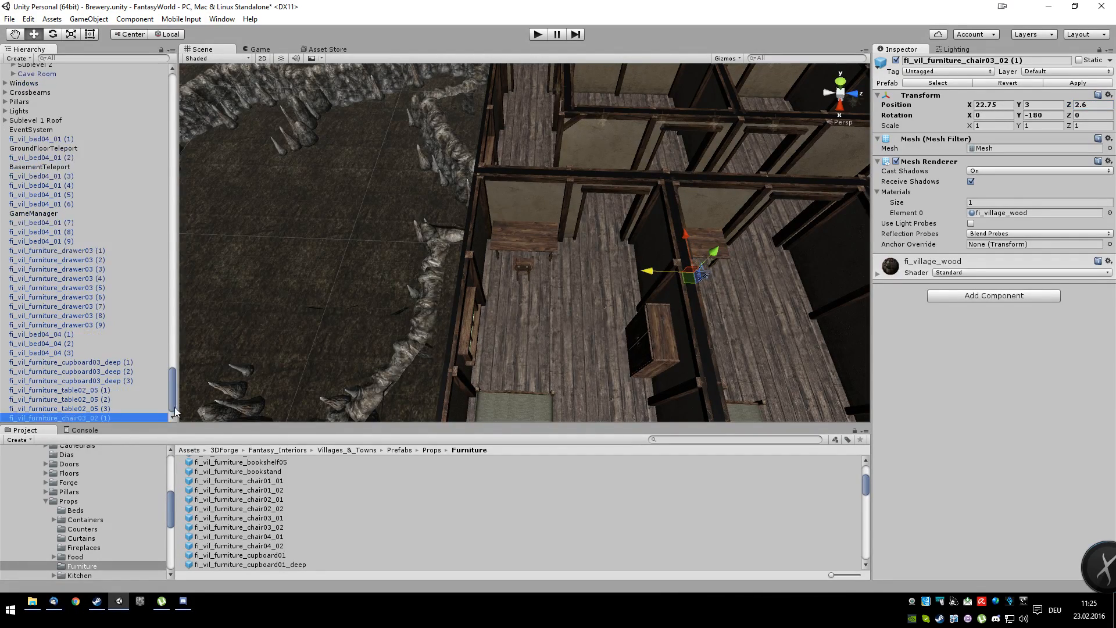
{"action": "double_click", "coordinate": [96, 417]}
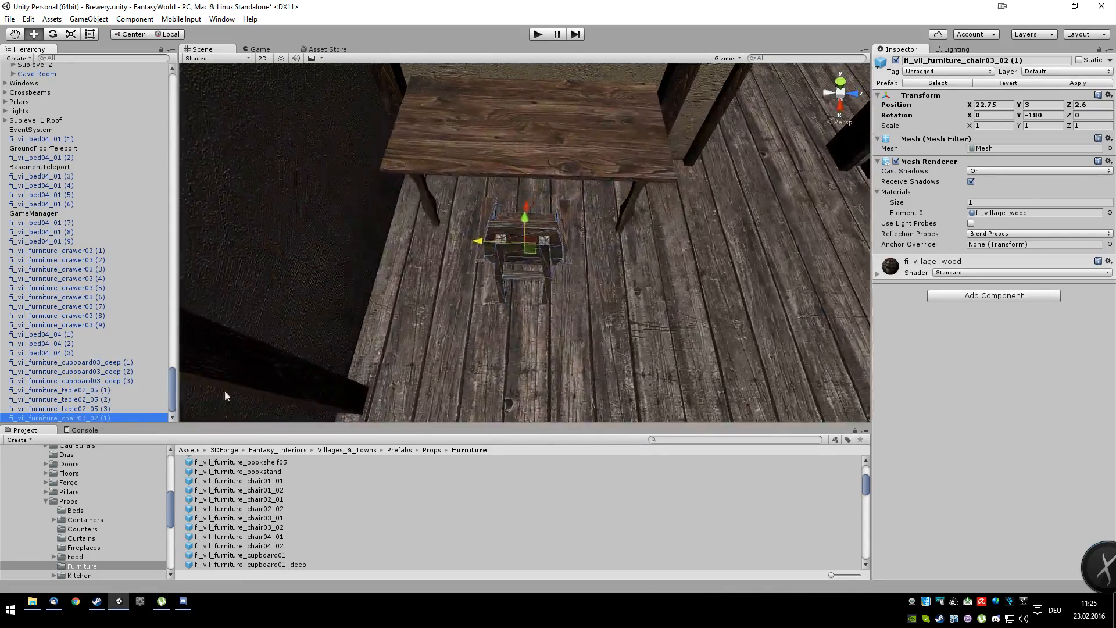
Duplicate fi_vil_furniture_chair03_02 (1) into the next bedroom, set the copy's Z position to 7.6 and inspect it up close.
{"action": "scroll", "coordinate": [609, 340], "scroll_direction": "down", "scroll_amount": 6}
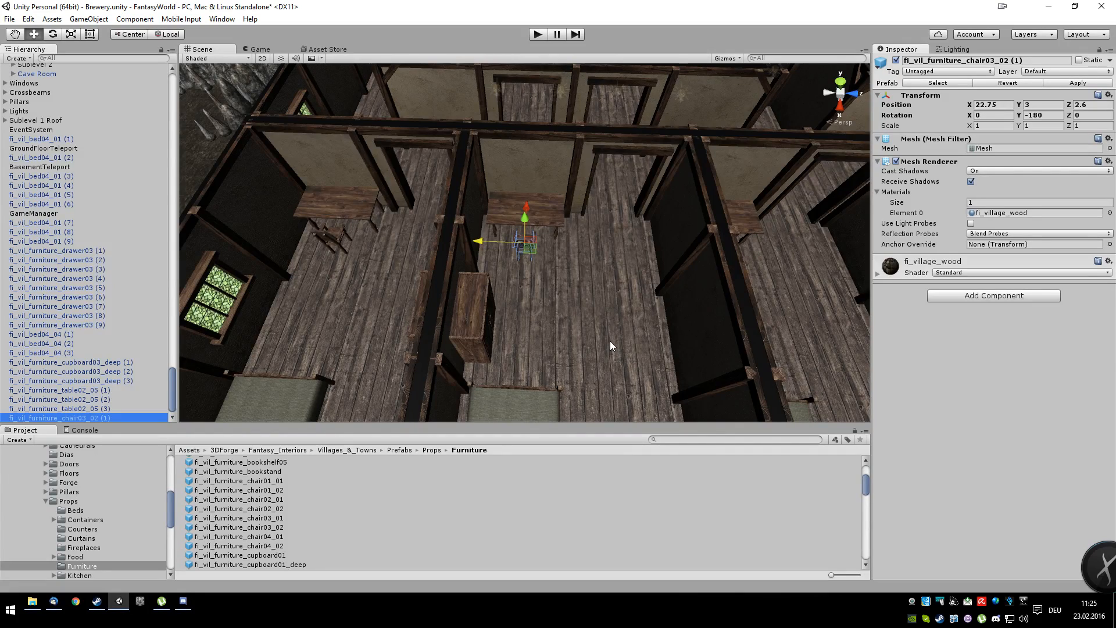
{"action": "key", "text": "ctrl+d"}
{"action": "left_click_drag", "start_coordinate": [477, 250], "coordinate": [672, 259]}
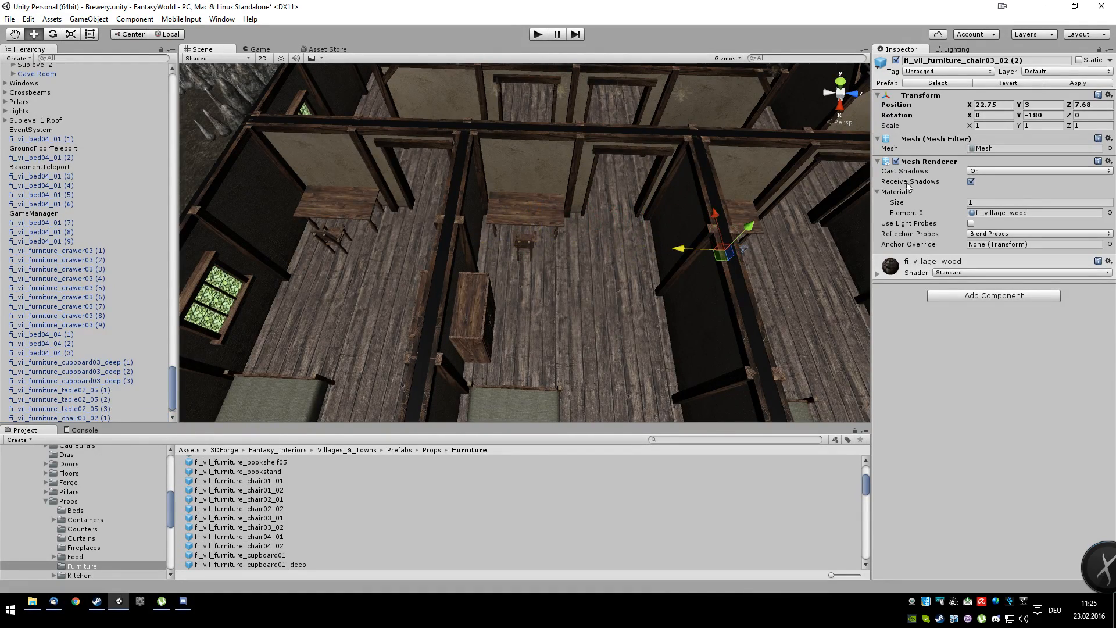
{"action": "left_click", "coordinate": [1092, 105]}
{"action": "type", "text": "7.6"}
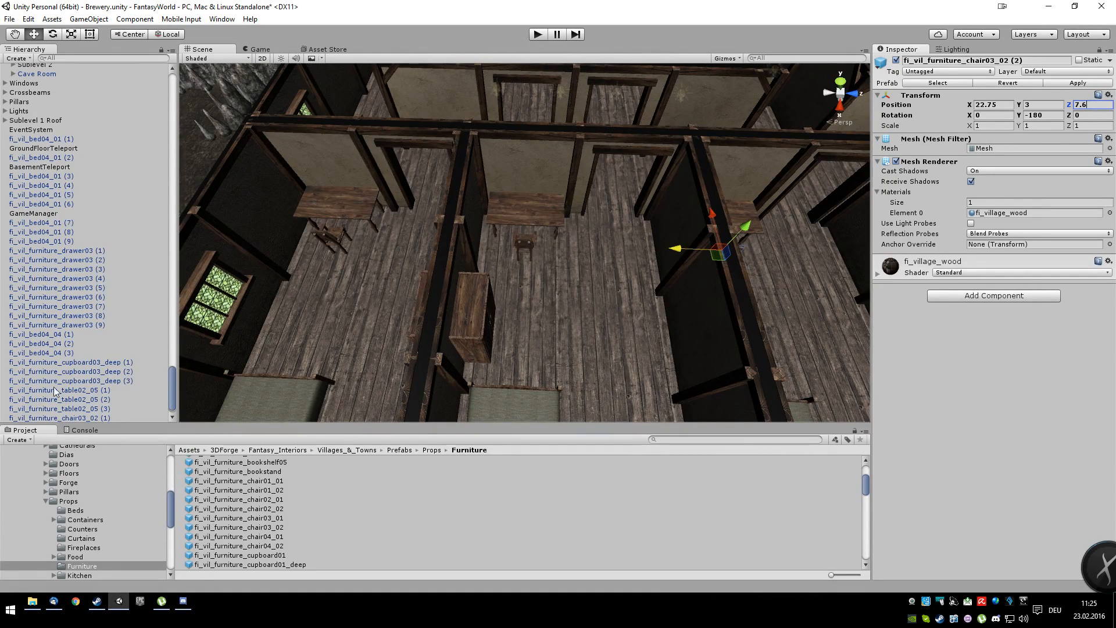
{"action": "left_click_drag", "start_coordinate": [171, 381], "coordinate": [169, 402]}
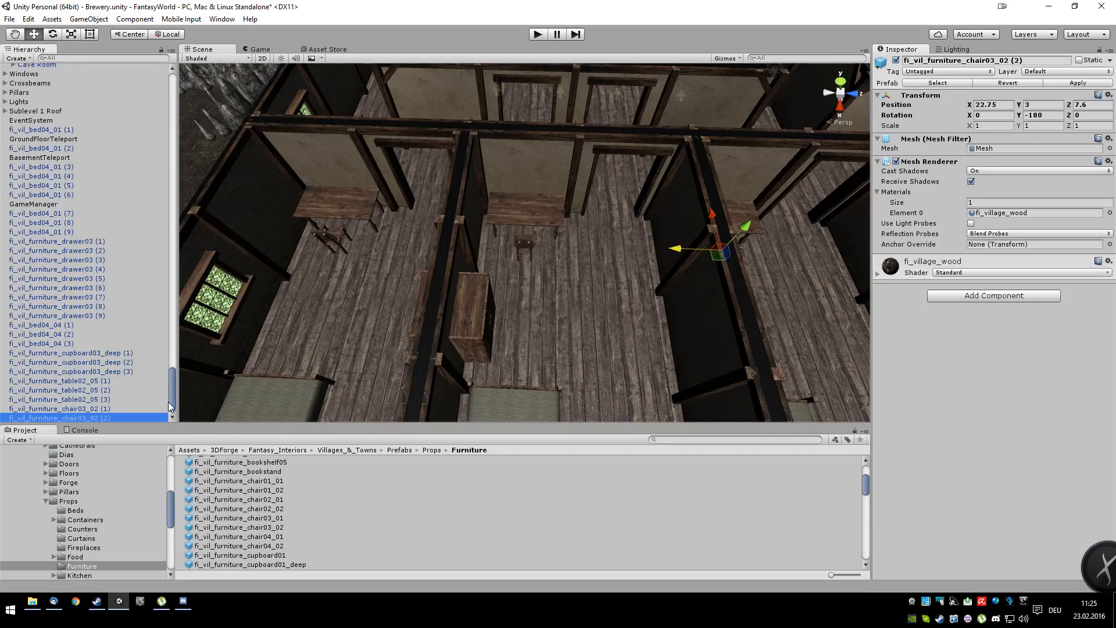
{"action": "double_click", "coordinate": [100, 419]}
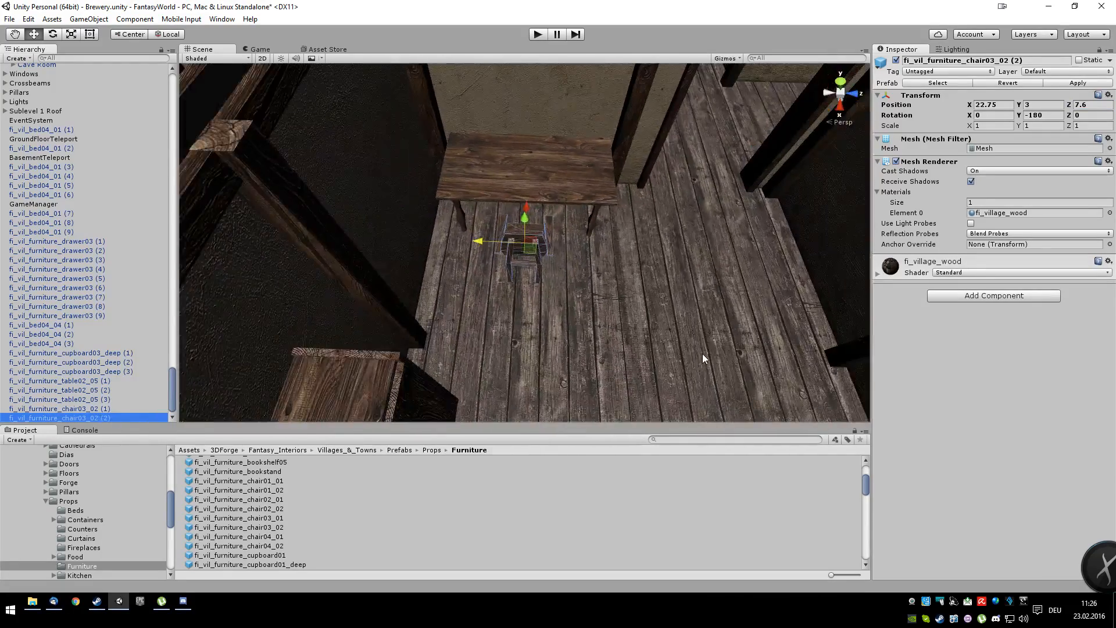
Duplicate fi_vil_furniture_chair03_02 (2) into the last bedroom at Z 12.6, review all four bedrooms and clear the selection.
{"action": "scroll", "coordinate": [703, 353], "scroll_direction": "down", "scroll_amount": 5}
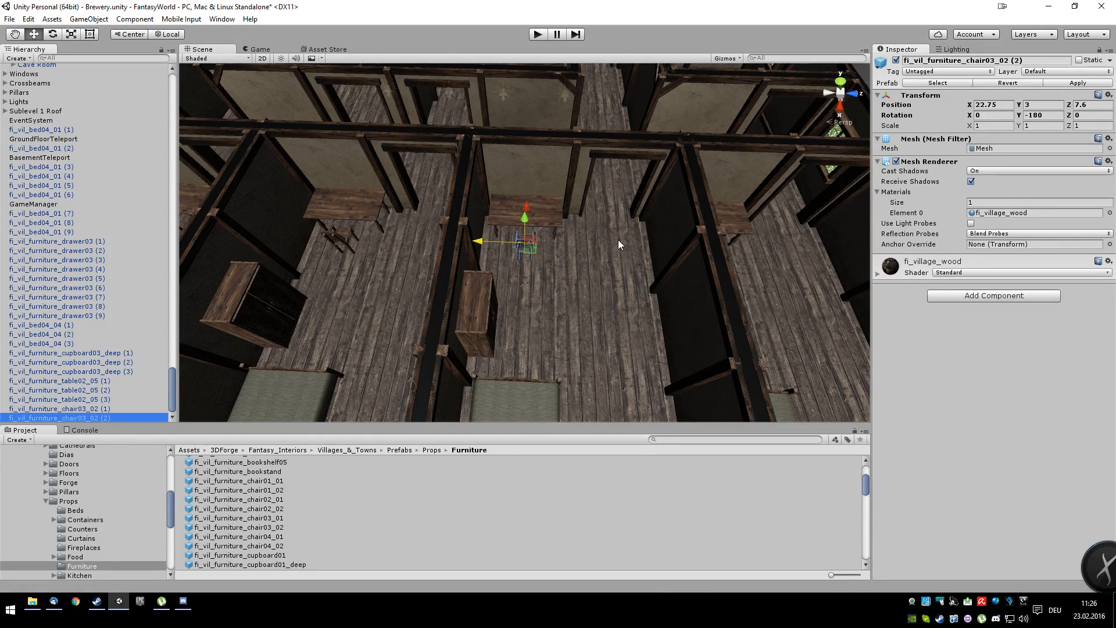
{"action": "key", "text": "ctrl+d"}
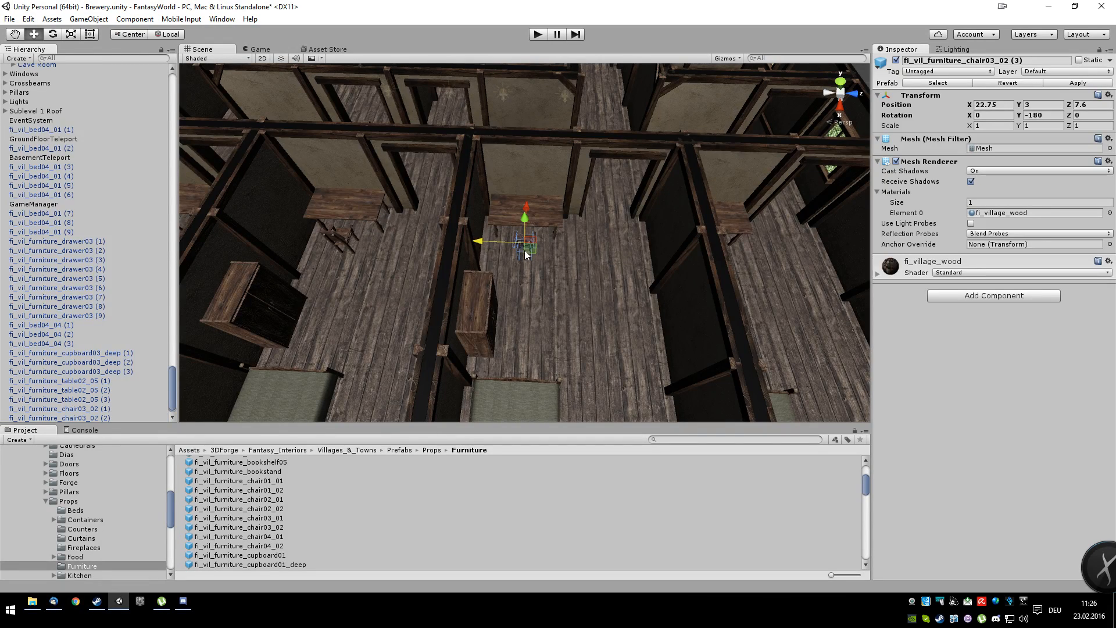
{"action": "left_click_drag", "start_coordinate": [481, 242], "coordinate": [664, 257]}
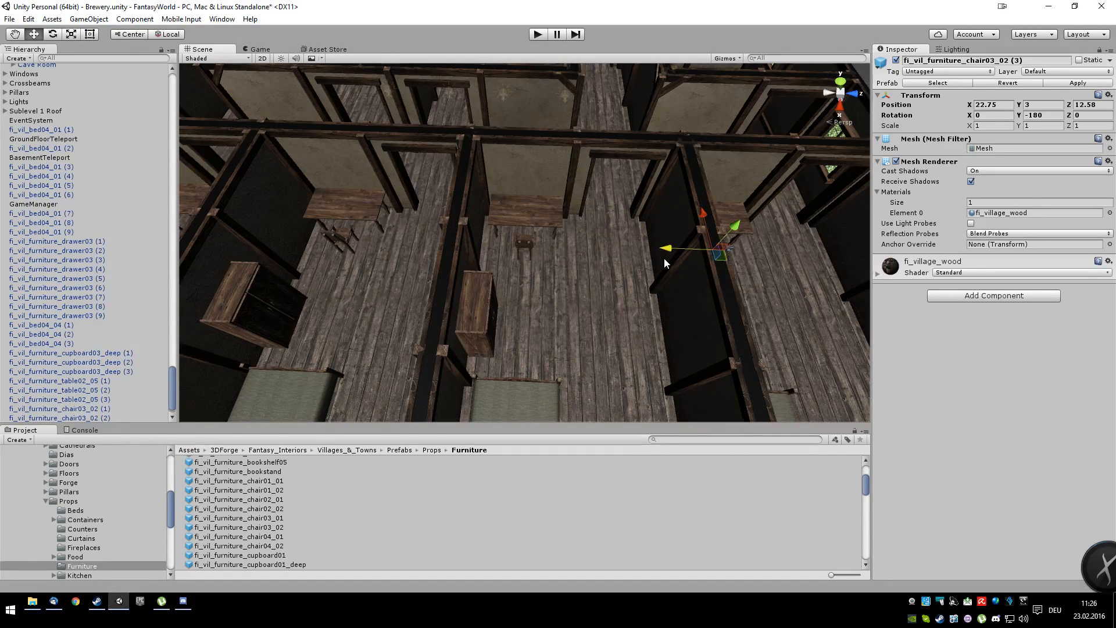
{"action": "left_click", "coordinate": [1090, 107]}
{"action": "type", "text": "6"}
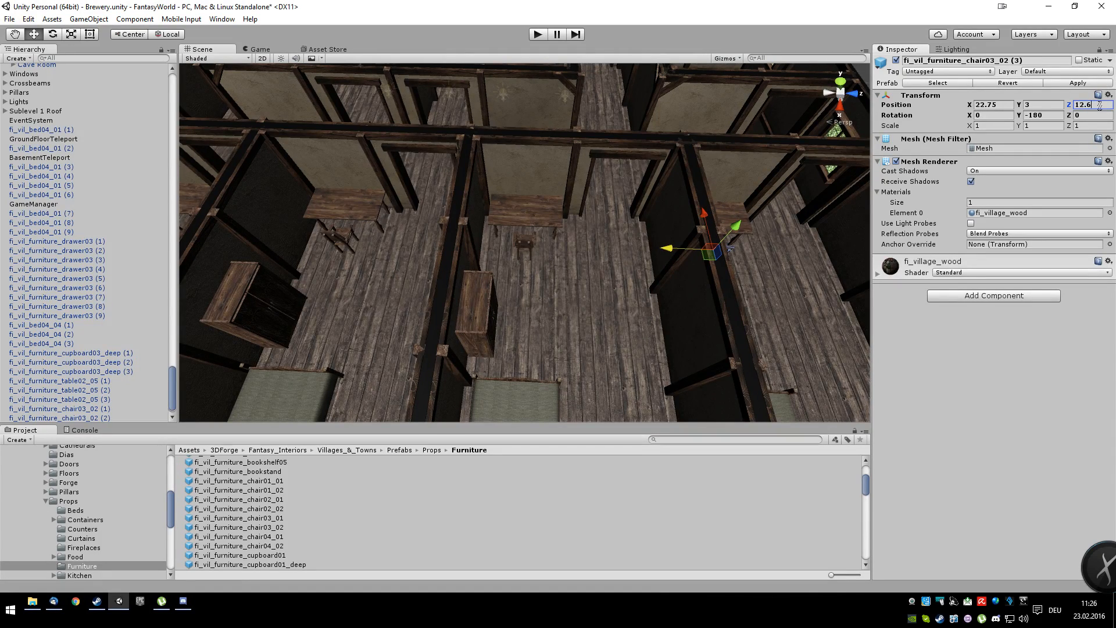
{"action": "left_click", "coordinate": [523, 240]}
{"action": "scroll", "coordinate": [752, 256], "scroll_direction": "down", "scroll_amount": 10}
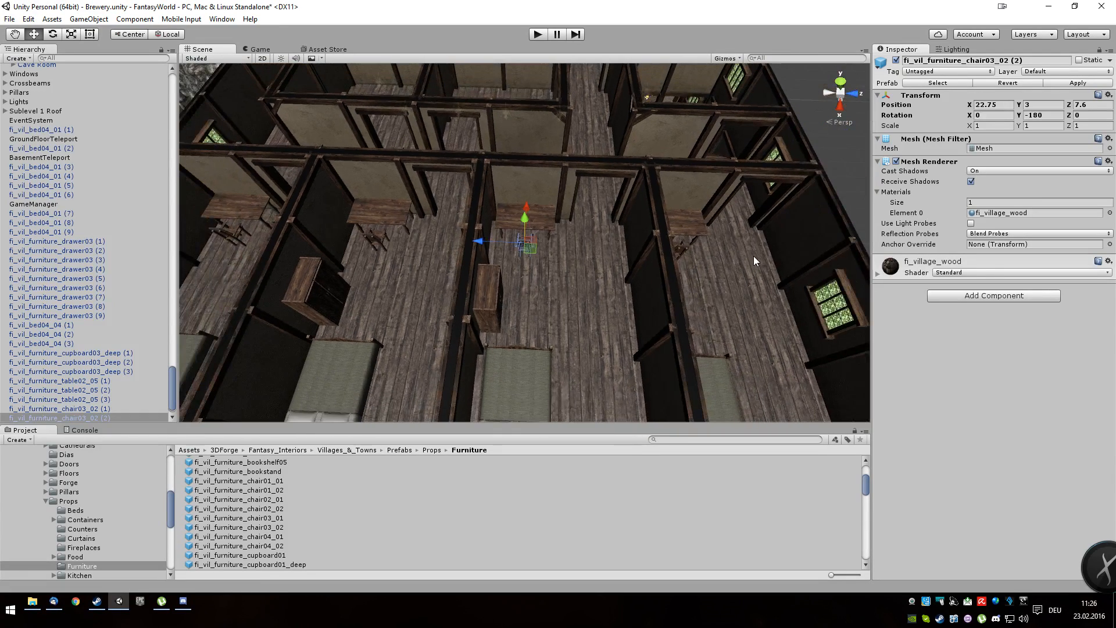
{"action": "left_click", "coordinate": [696, 276]}
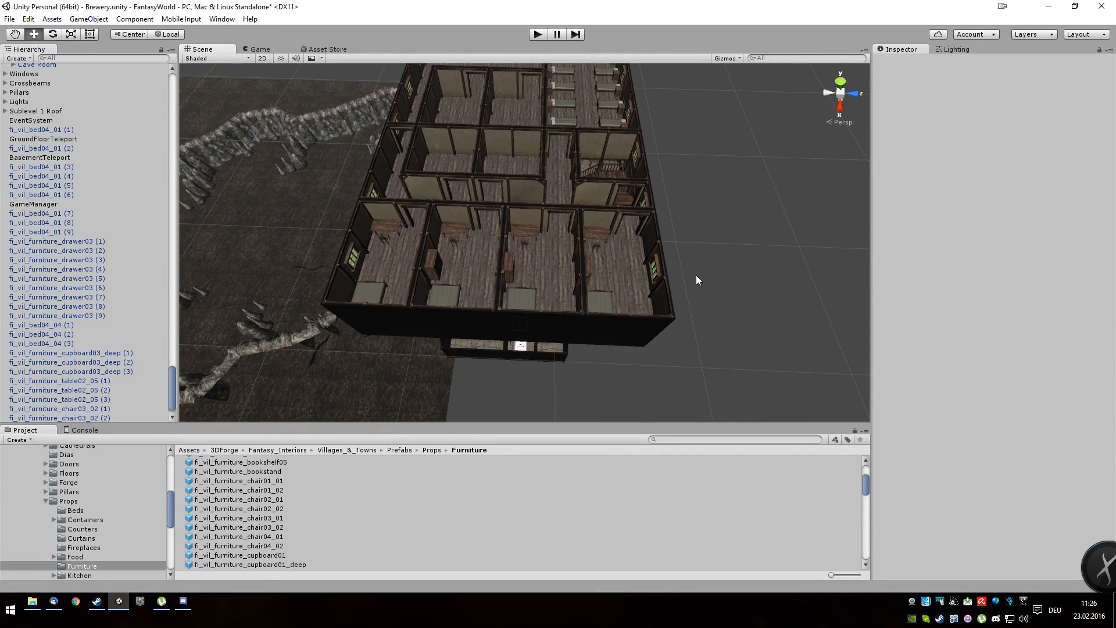
Collapse the Walls group and its Second Floor subgroup in the scene hierarchy.
{"action": "left_click_drag", "start_coordinate": [171, 385], "coordinate": [180, 271]}
{"action": "left_click", "coordinate": [12, 307]}
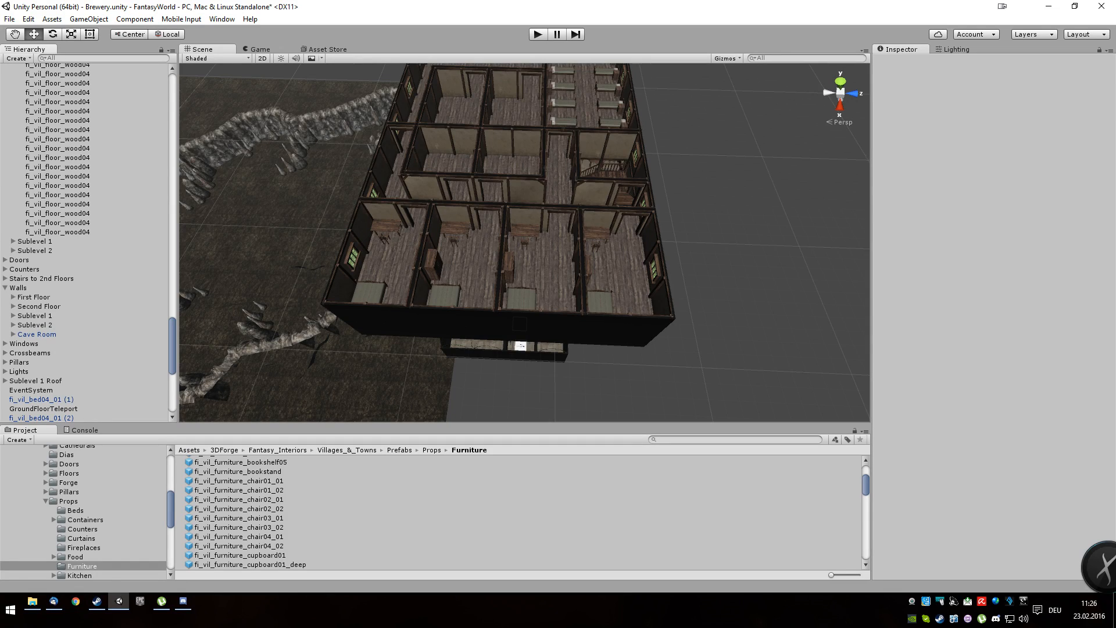
{"action": "left_click", "coordinate": [6, 289]}
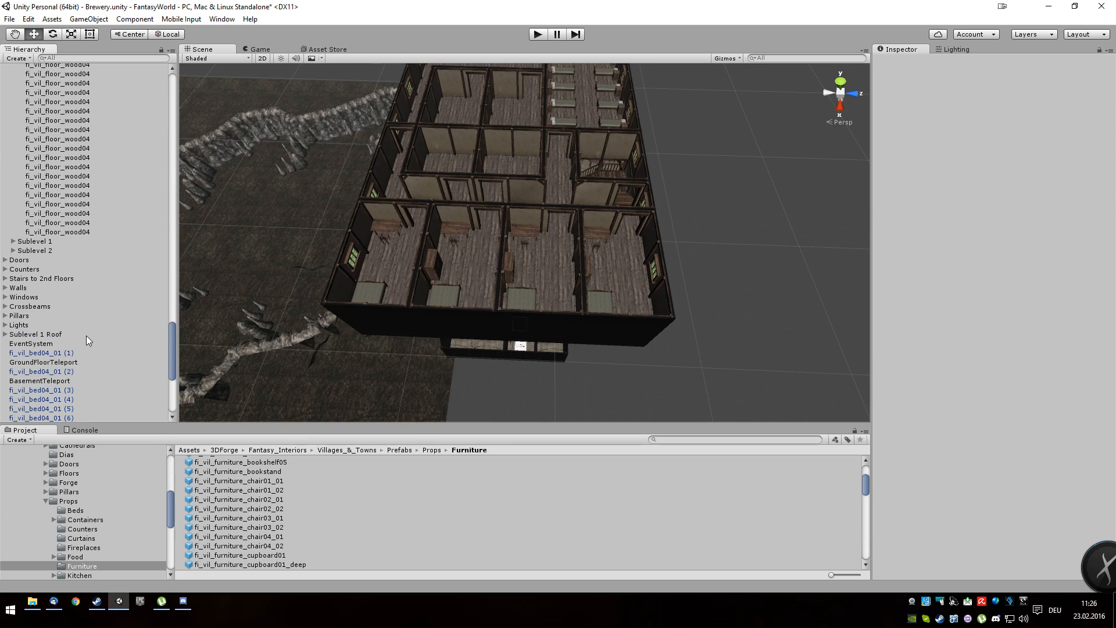
{"action": "scroll", "coordinate": [86, 336], "scroll_direction": "up", "scroll_amount": 20}
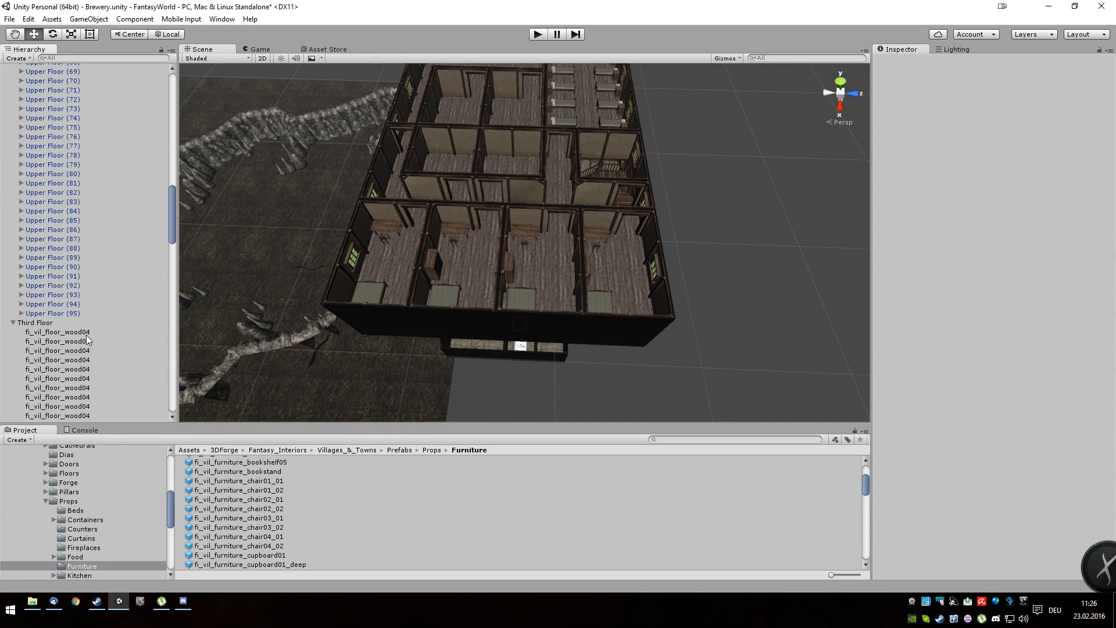
Collapse the Floors group with its Third Floor and Second Floor subgroups, and collapse the Tables group.
{"action": "left_click", "coordinate": [13, 323]}
{"action": "scroll", "coordinate": [14, 326], "scroll_direction": "up", "scroll_amount": 20}
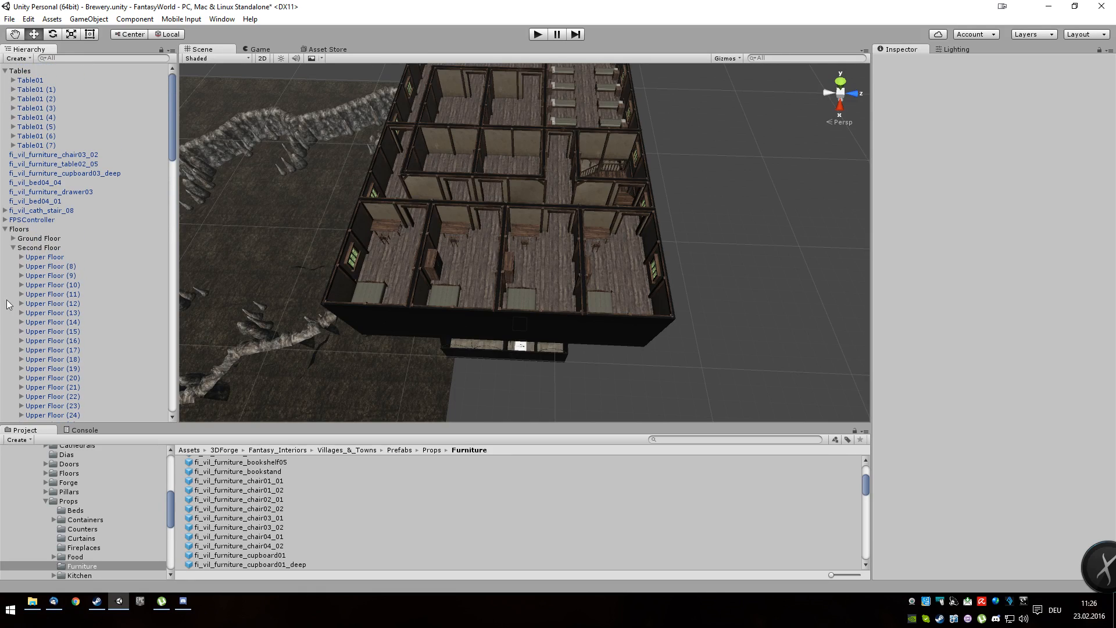
{"action": "left_click", "coordinate": [13, 248]}
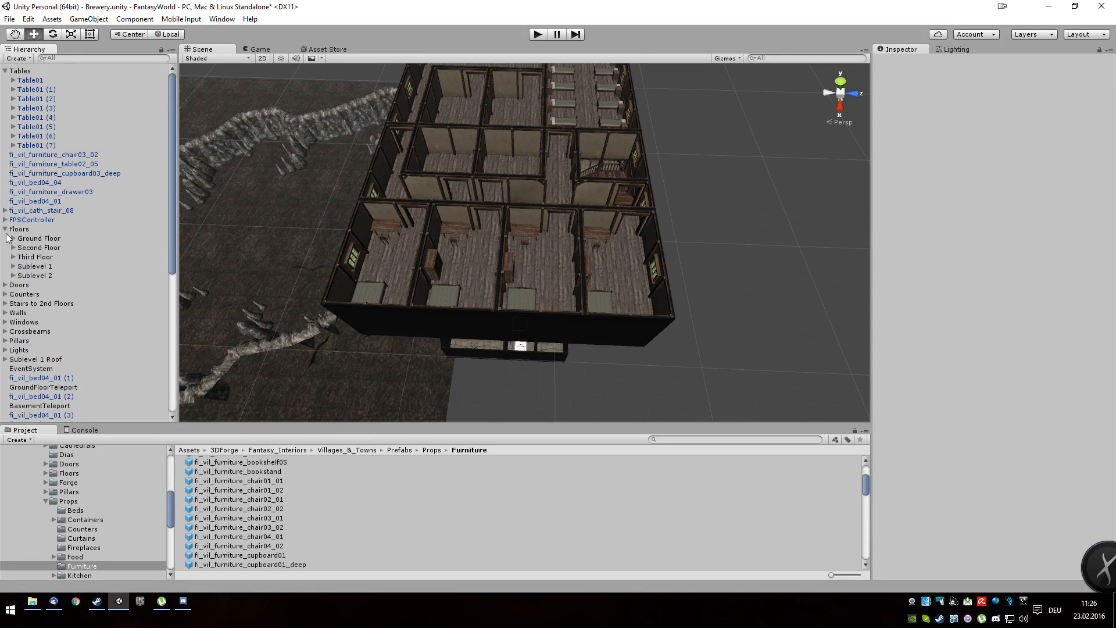
{"action": "left_click", "coordinate": [5, 231]}
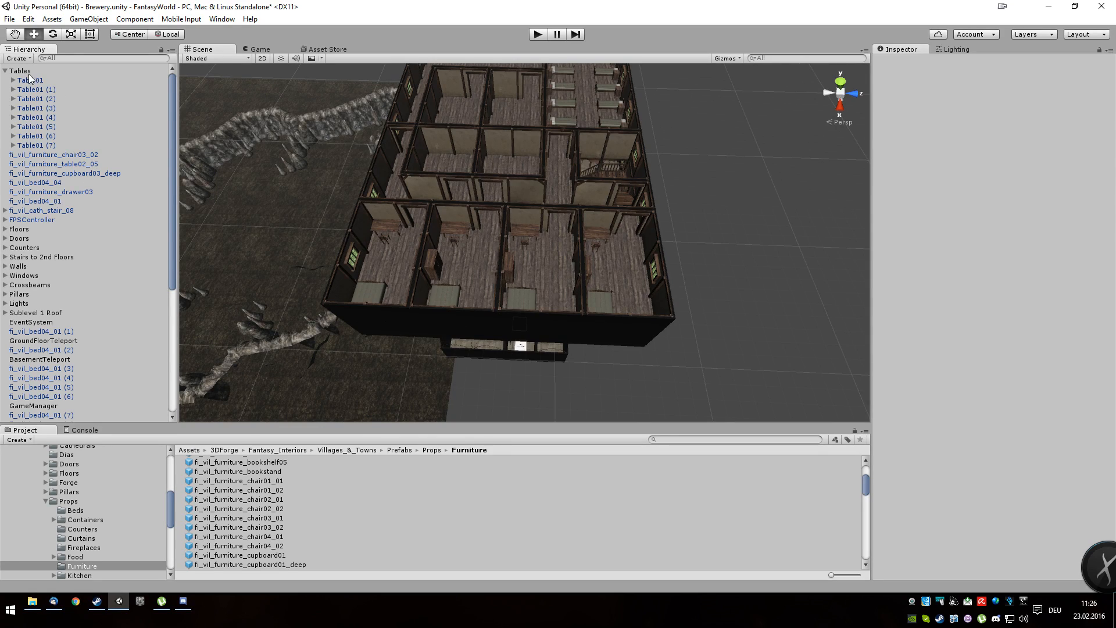
{"action": "left_click", "coordinate": [4, 71]}
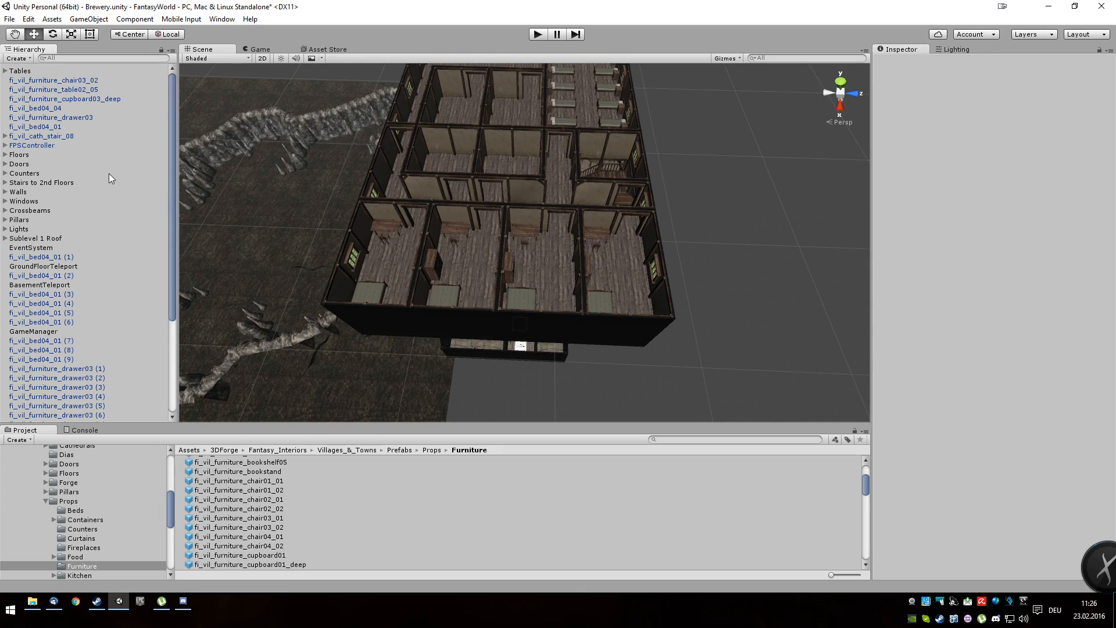
Create an empty child object inside the Tables group and name it Ground Floor Tables.
{"action": "left_click", "coordinate": [21, 72]}
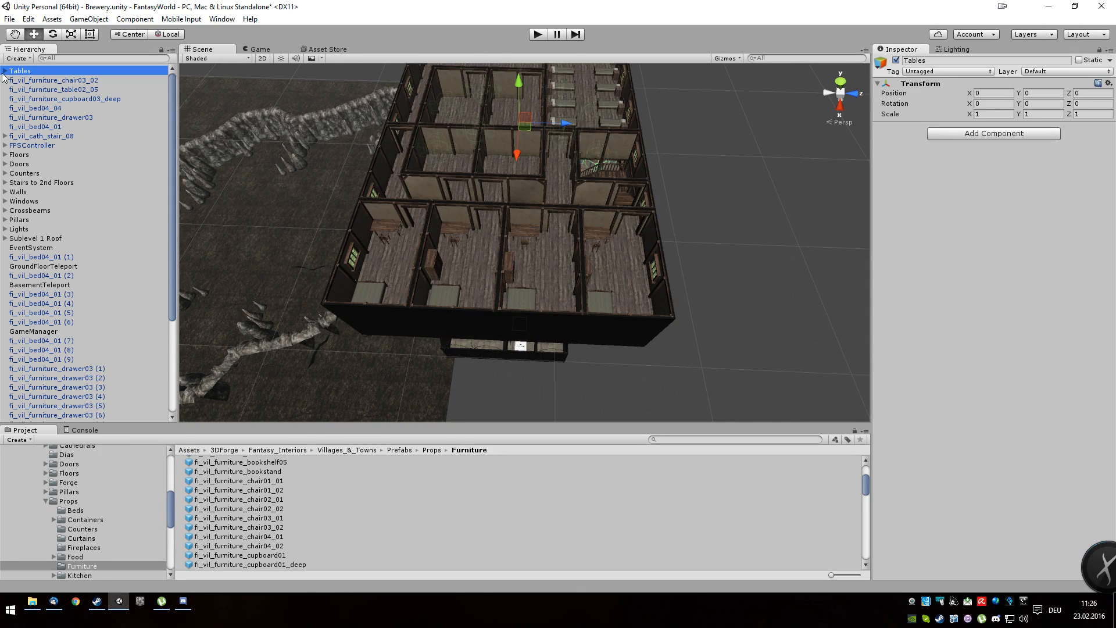
{"action": "left_click", "coordinate": [4, 71]}
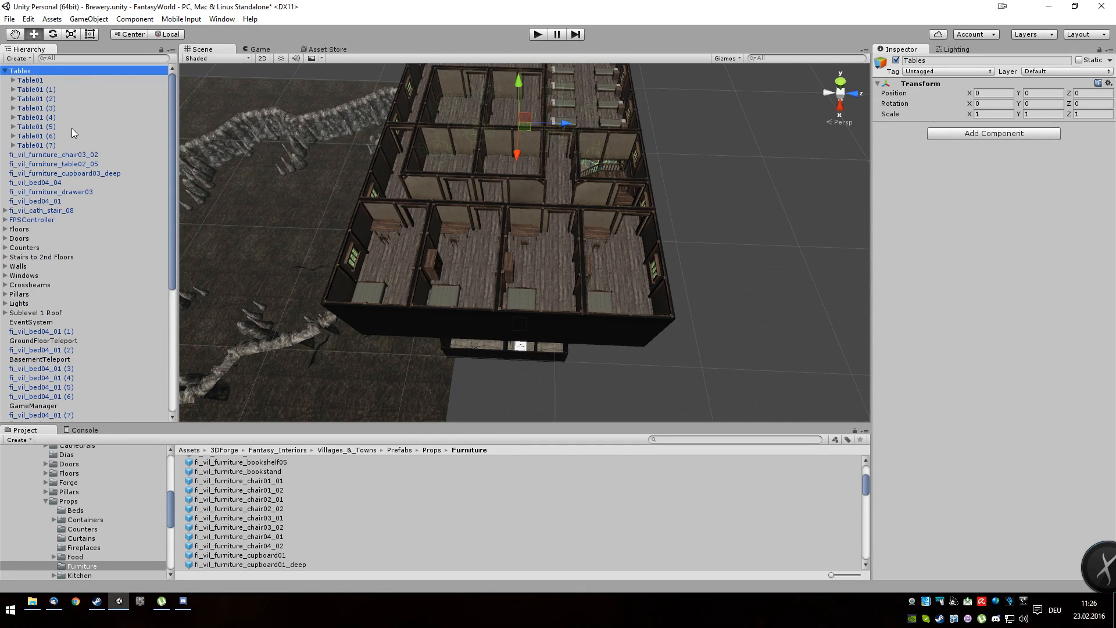
{"action": "right_click", "coordinate": [25, 74]}
{"action": "left_click", "coordinate": [72, 172]}
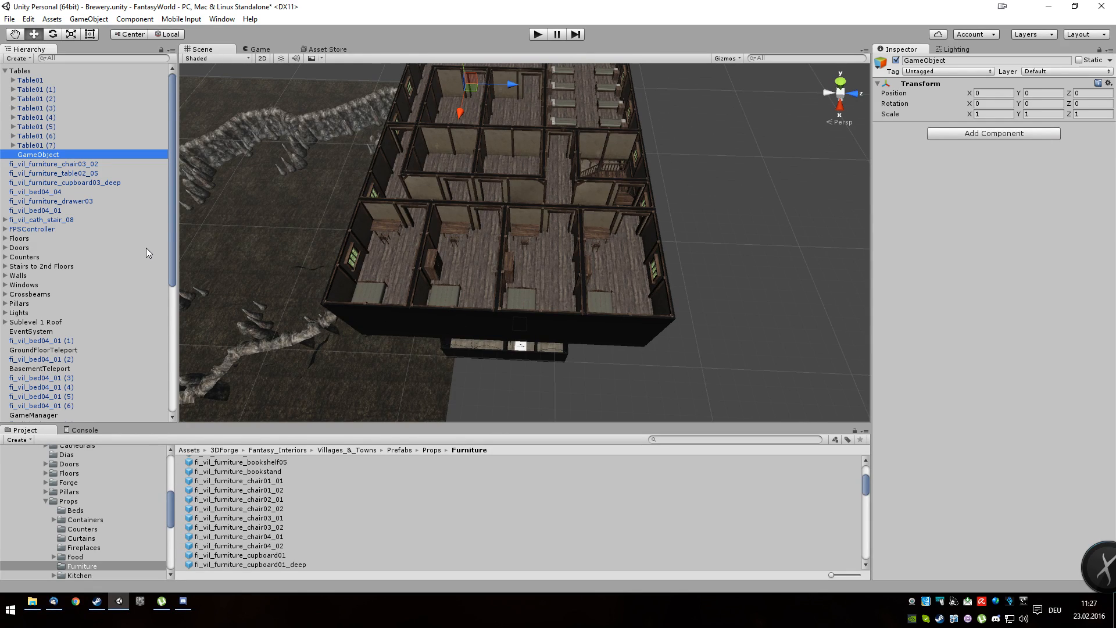
{"action": "left_click", "coordinate": [959, 61]}
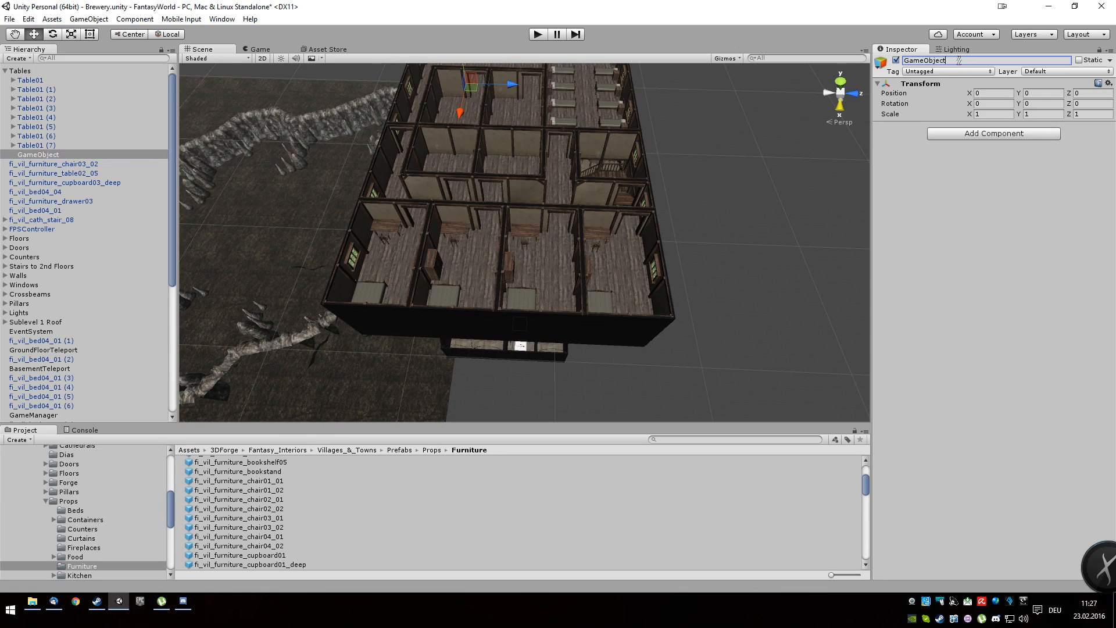
{"action": "left_click_drag", "start_coordinate": [959, 60], "coordinate": [893, 63]}
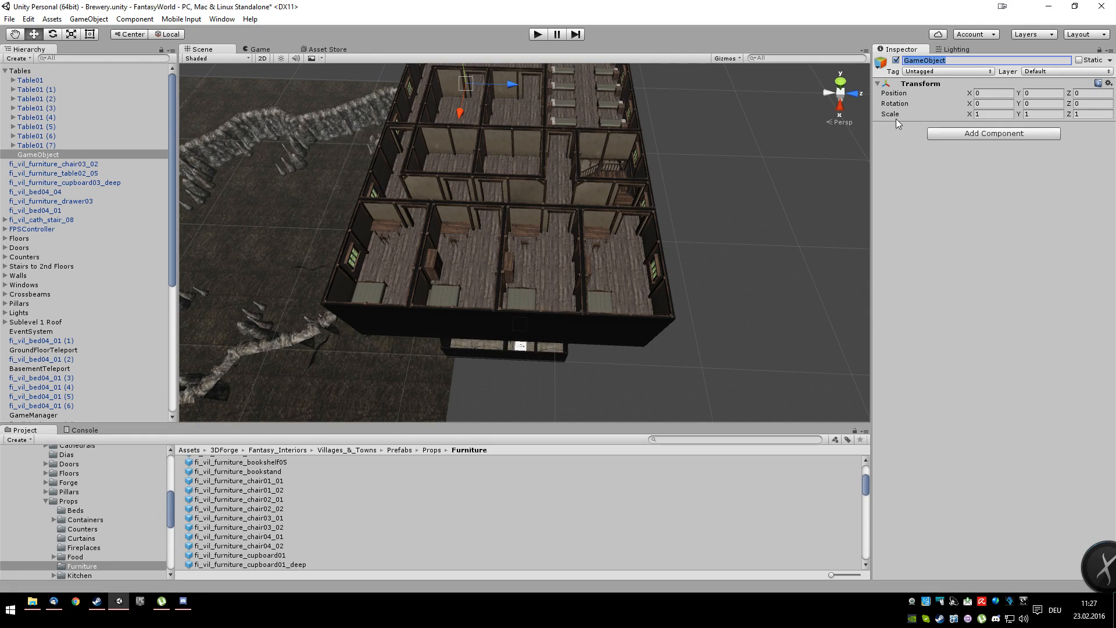
{"action": "type", "text": "Coo"}
{"action": "key", "text": "BackSpace"}
{"action": "key", "text": "BackSpace"}
{"action": "key", "text": "BackSpace"}
{"action": "type", "text": "Ground"}
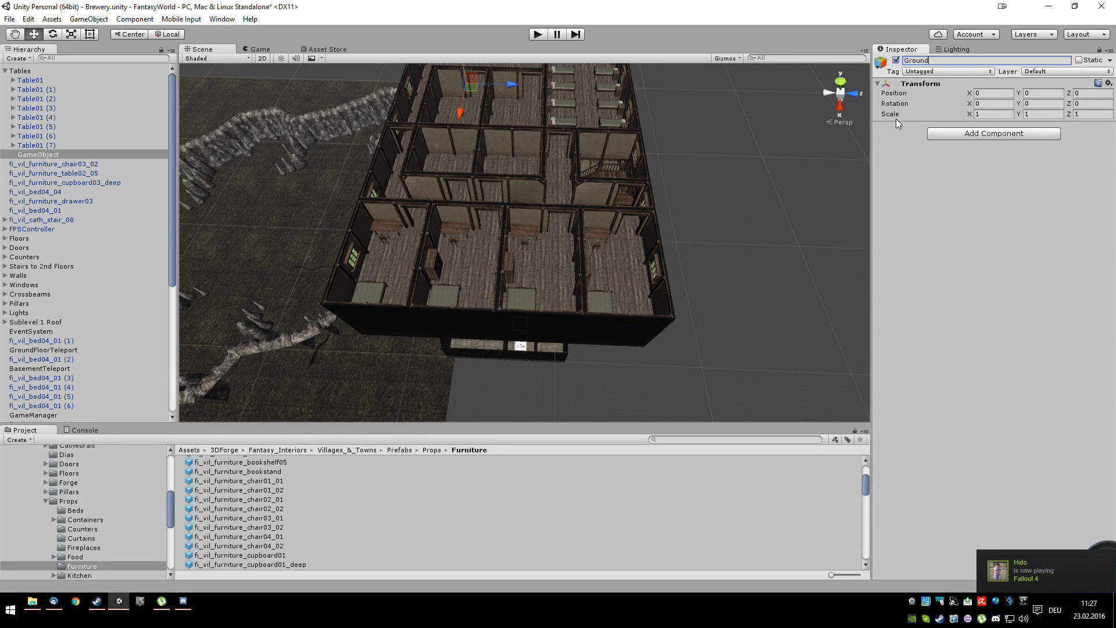
{"action": "type", "text": " Floor Tables"}
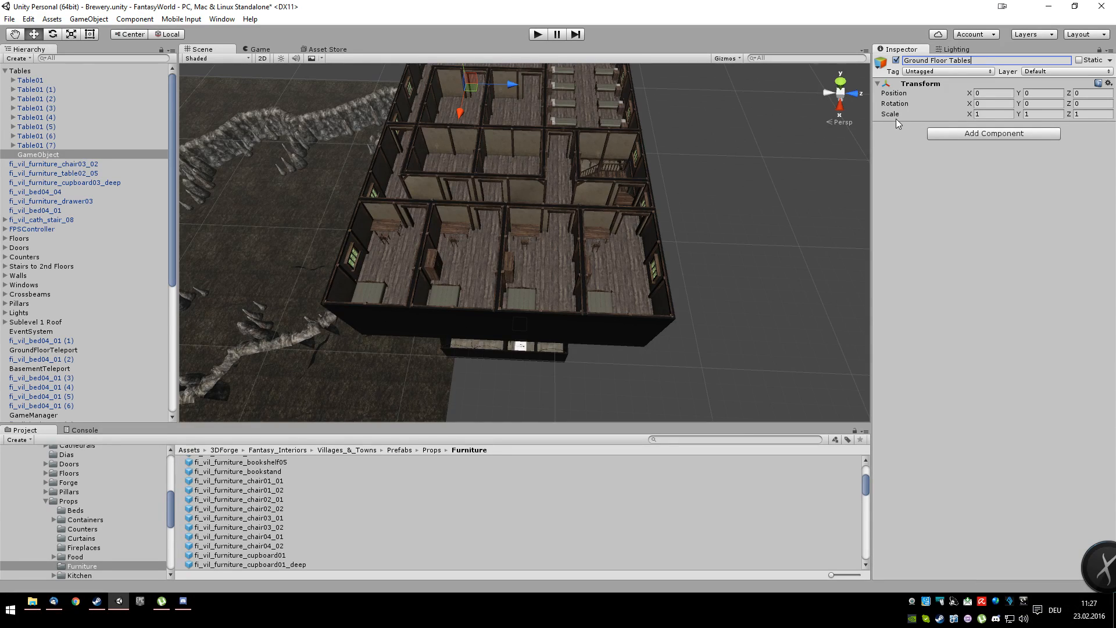
{"action": "key", "text": "Return"}
Move Table01 through Table01 (7) into the Ground Floor Tables group and collapse that group.
{"action": "left_click", "coordinate": [40, 80]}
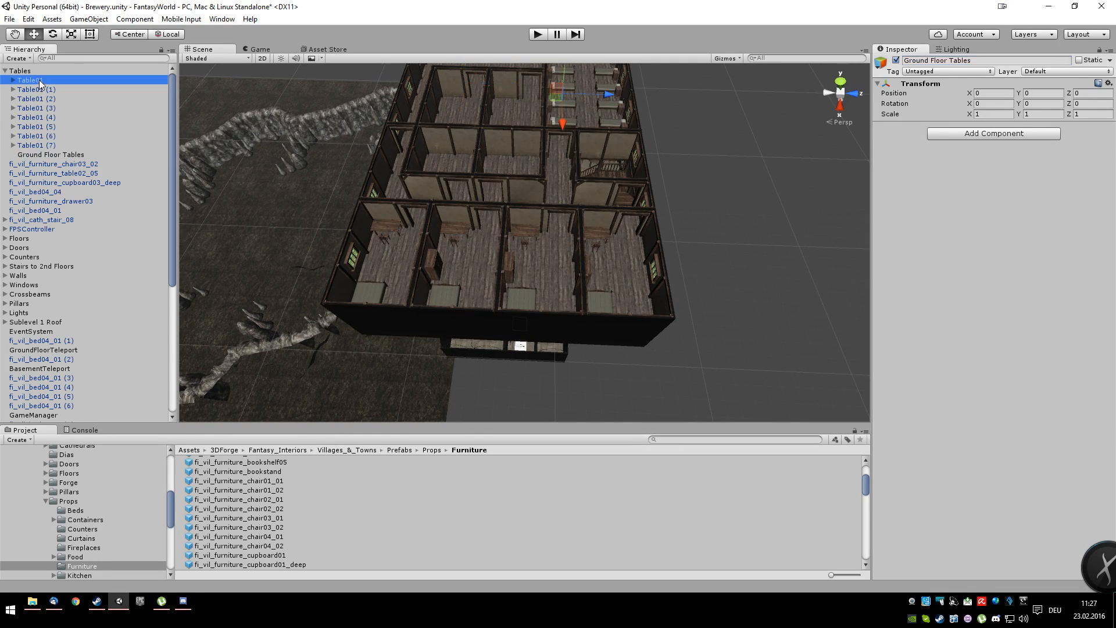
{"action": "left_click", "coordinate": [37, 145], "text": "shift"}
{"action": "left_click_drag", "start_coordinate": [39, 144], "coordinate": [40, 155]}
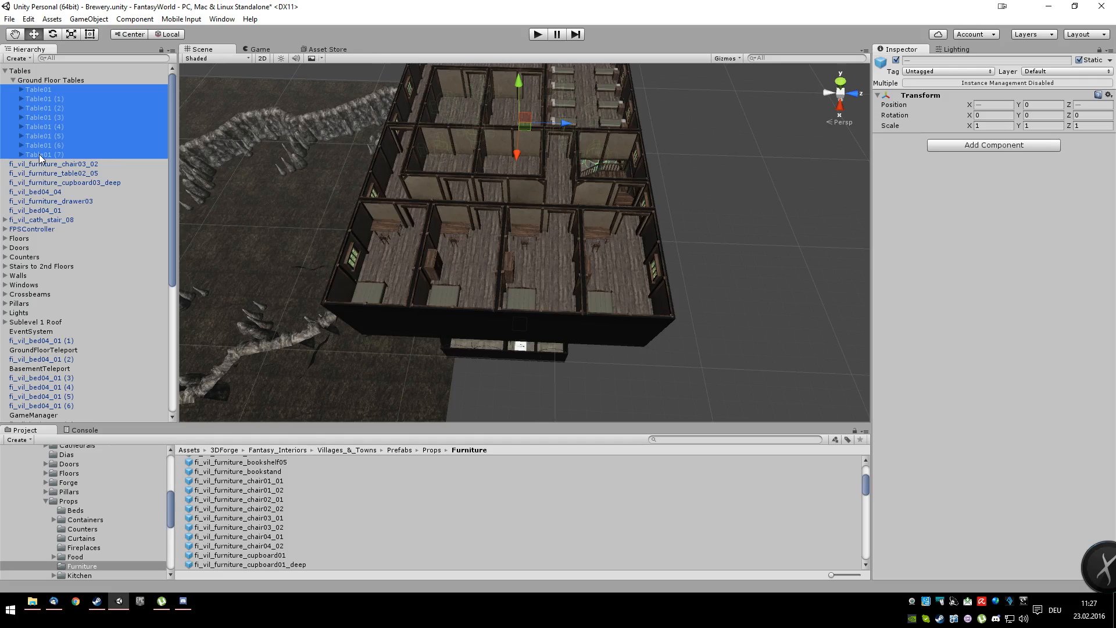
{"action": "left_click", "coordinate": [14, 81]}
Add a second empty child object to the Tables group and name it Upper Floor Tables.
{"action": "left_click", "coordinate": [26, 70]}
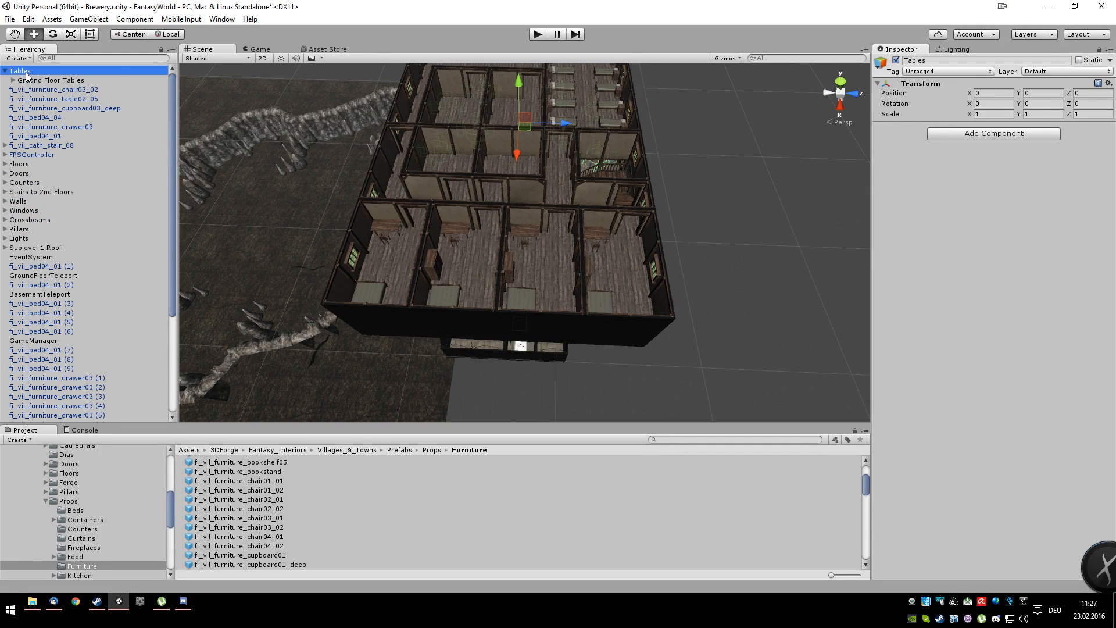
{"action": "right_click", "coordinate": [26, 71]}
{"action": "left_click", "coordinate": [60, 168]}
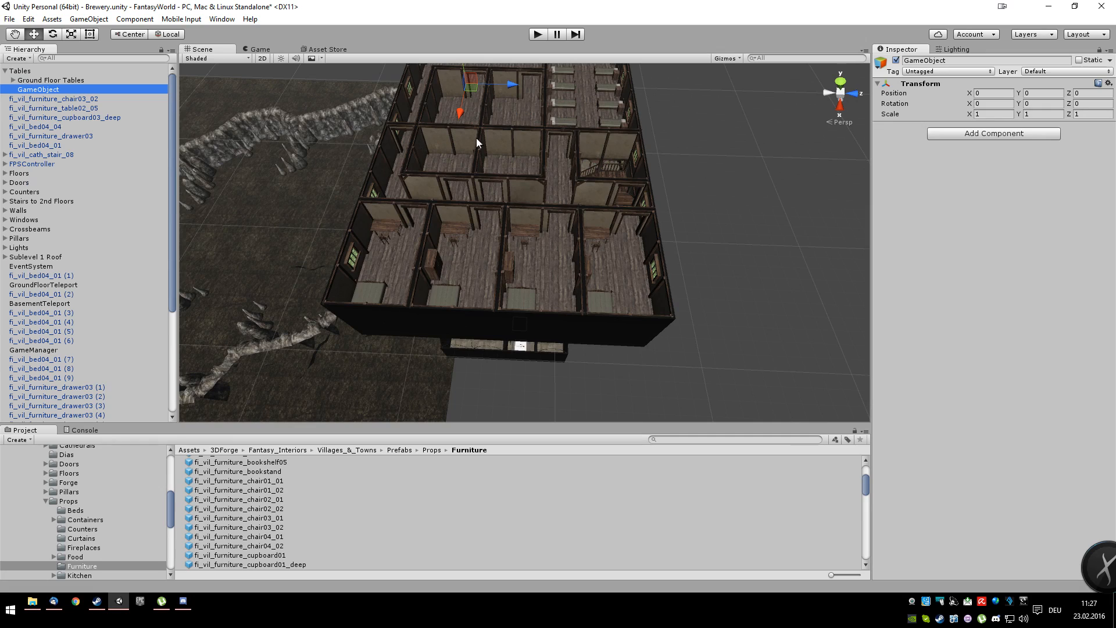
{"action": "left_click", "coordinate": [964, 60]}
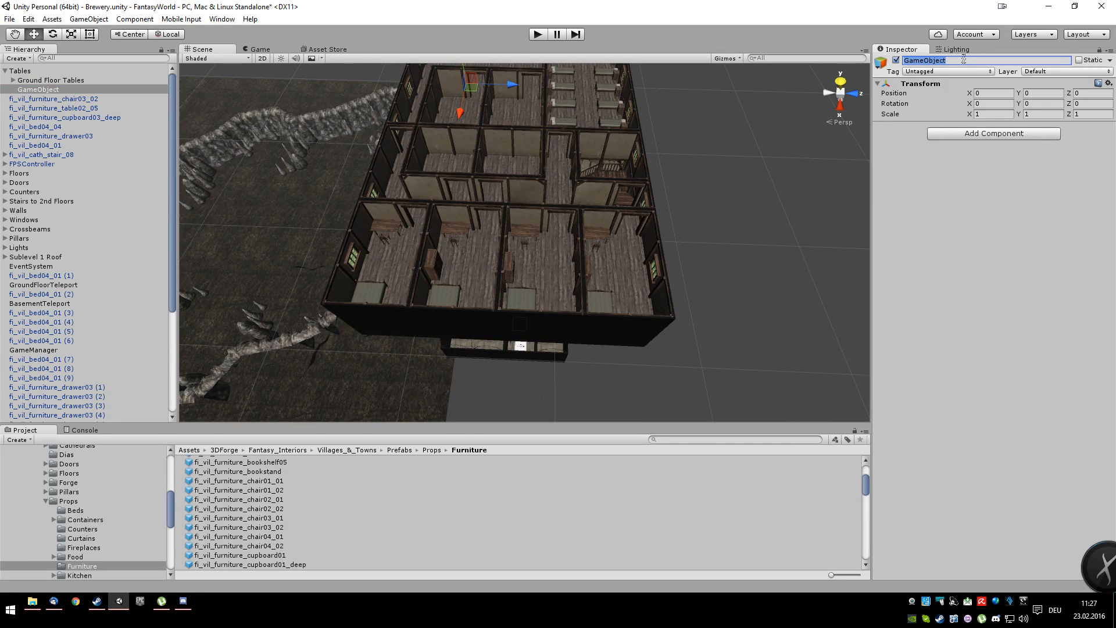
{"action": "type", "text": "Fir"}
{"action": "key", "text": "BackSpace"}
{"action": "key", "text": "BackSpace"}
{"action": "type", "text": "Upper Floor Tables"}
{"action": "key", "text": "Return"}
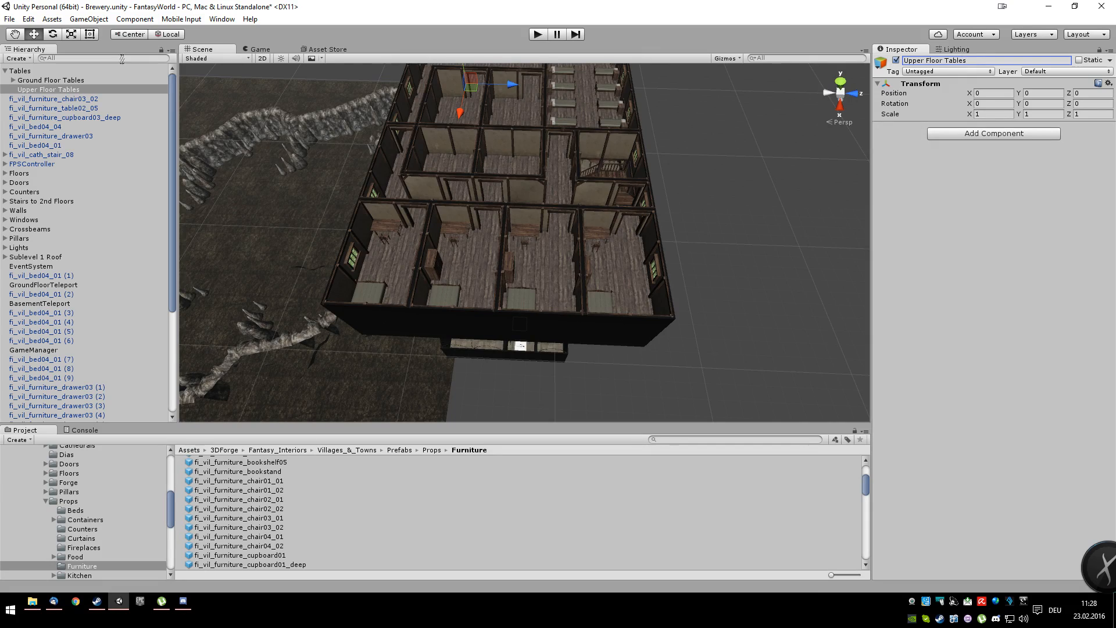
Select the fi_vil_furniture_table02_05 object in the scene hierarchy.
{"action": "left_click", "coordinate": [61, 108]}
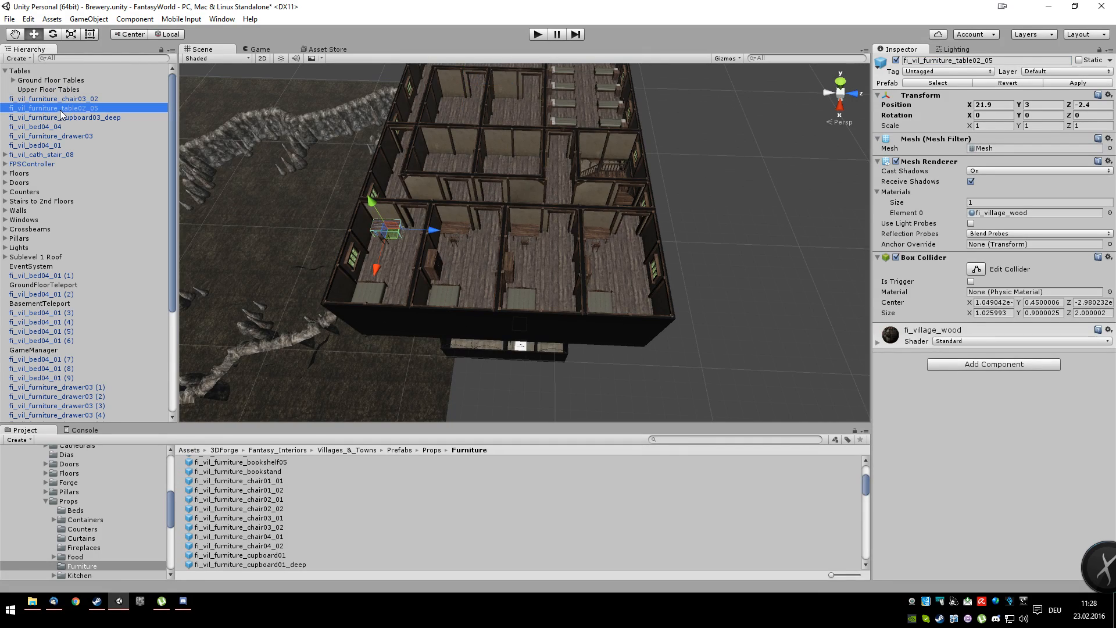